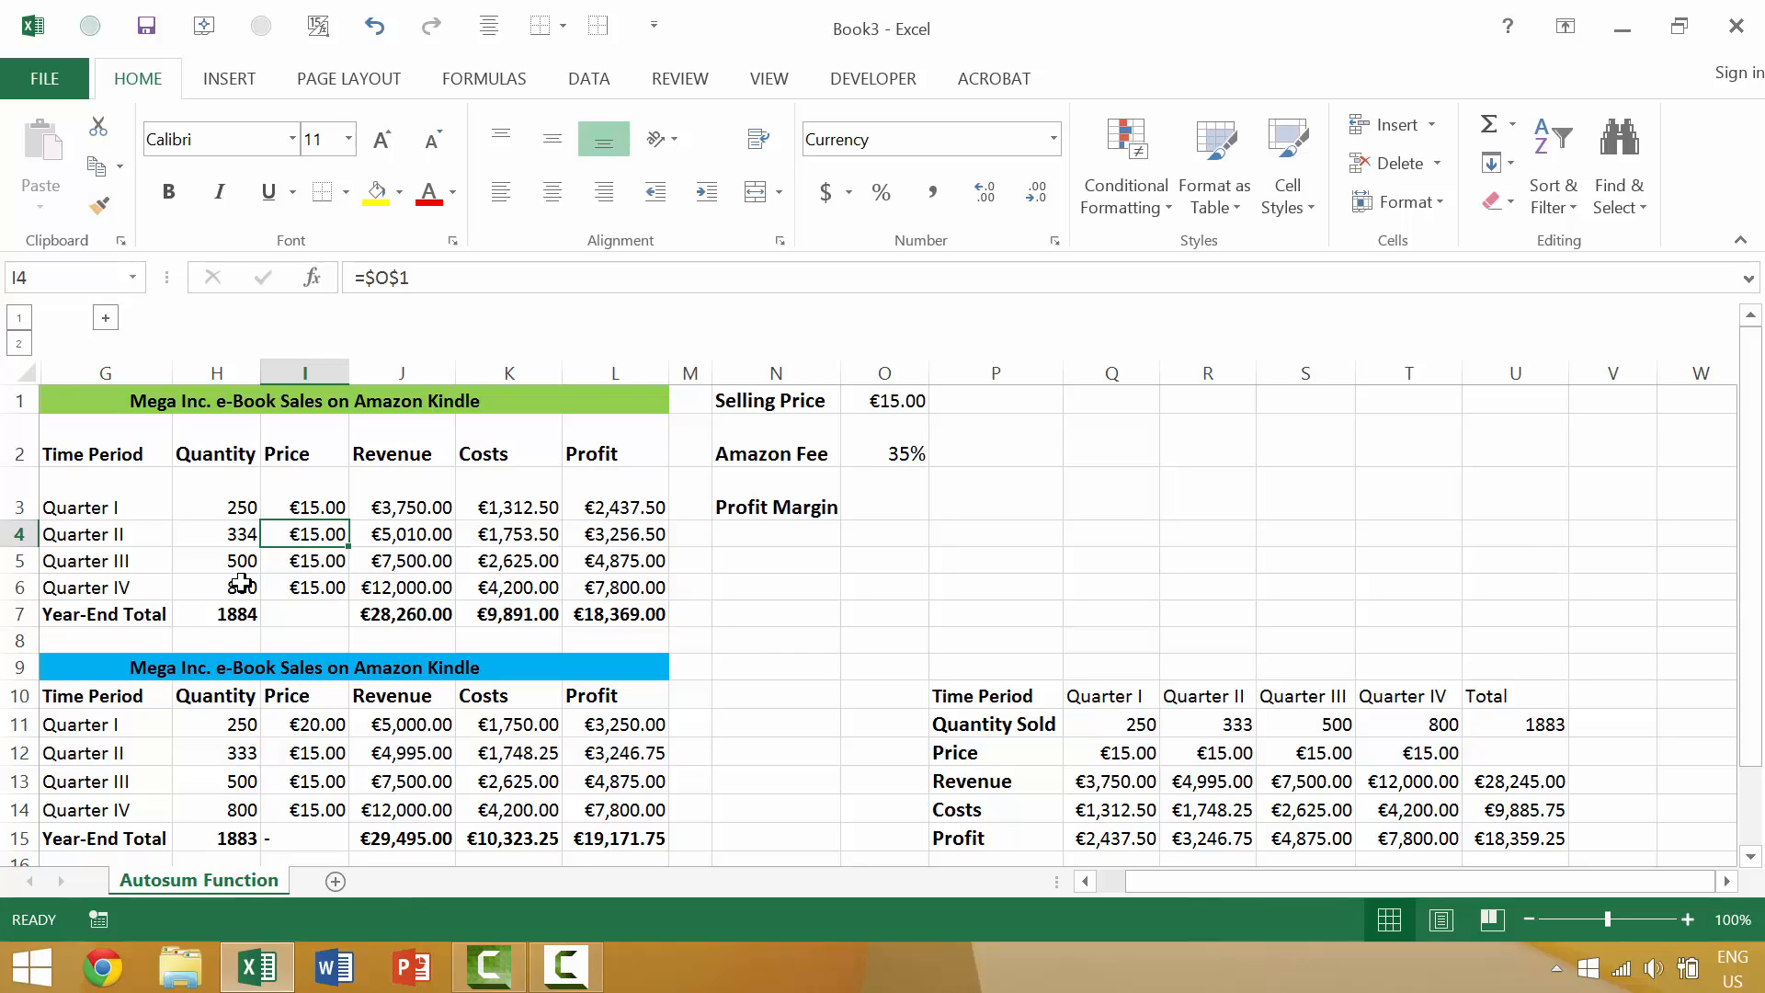
pyautogui.press('Right')
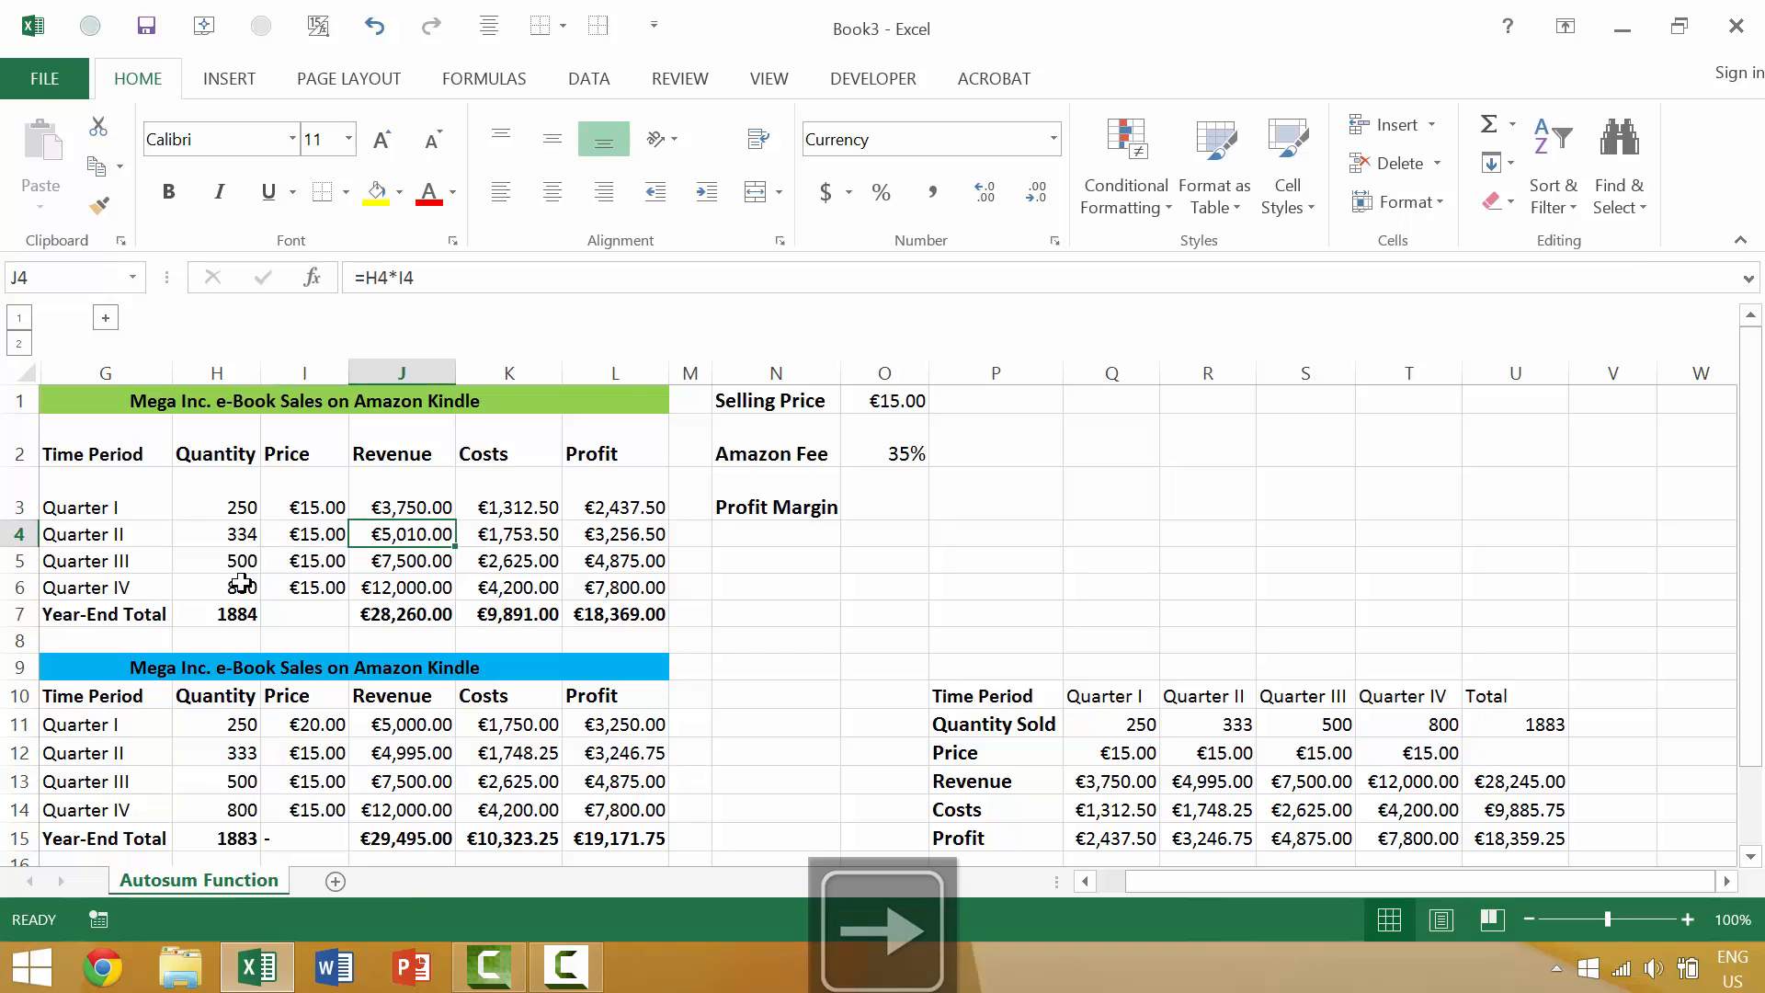
pyautogui.press('Left')
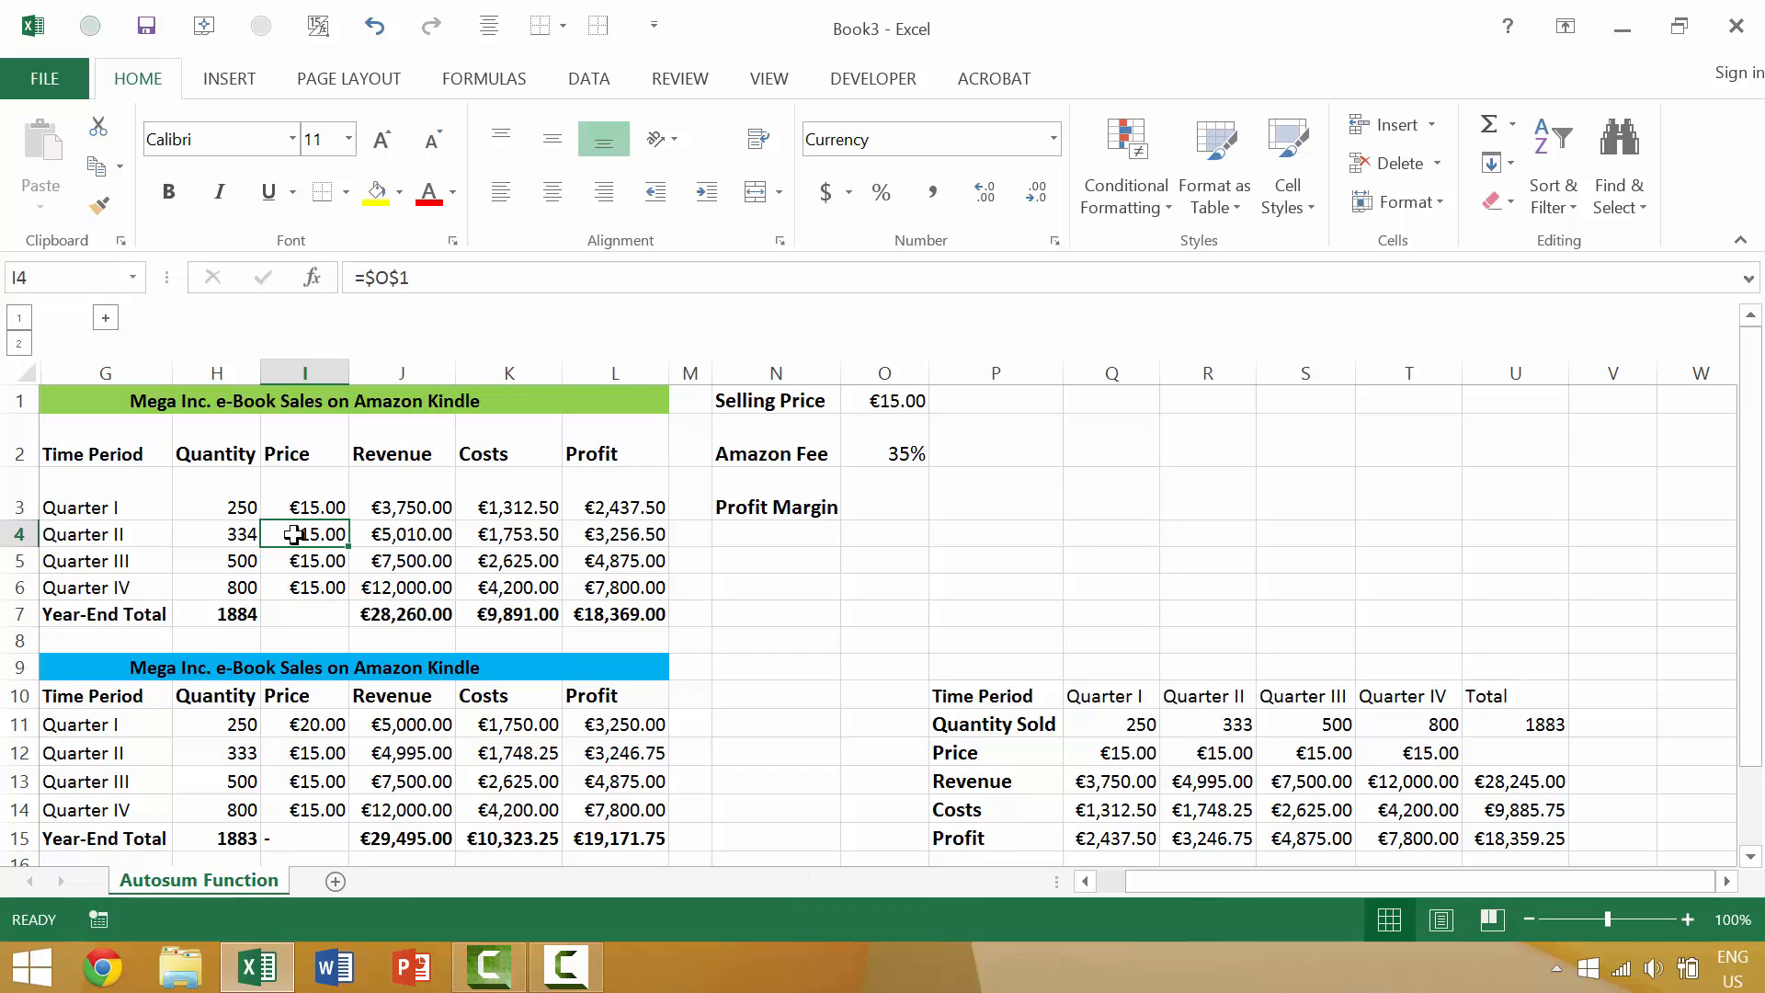
pyautogui.click(450, 281)
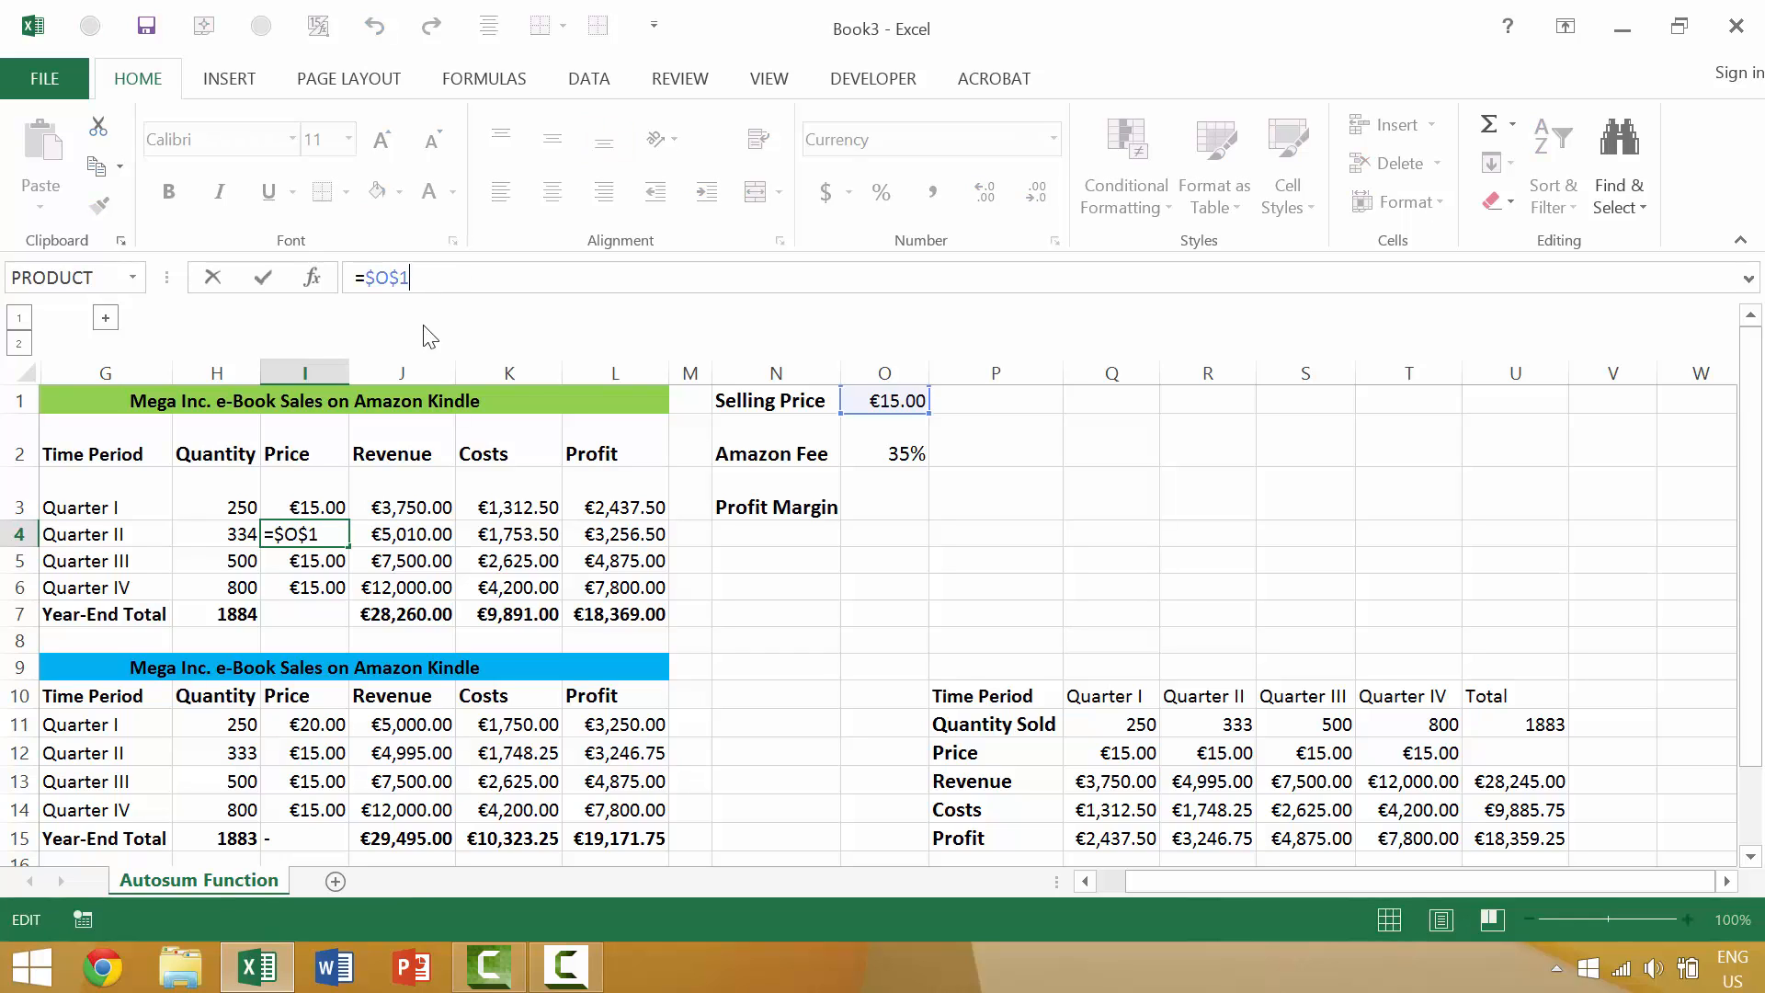
pyautogui.press('Escape')
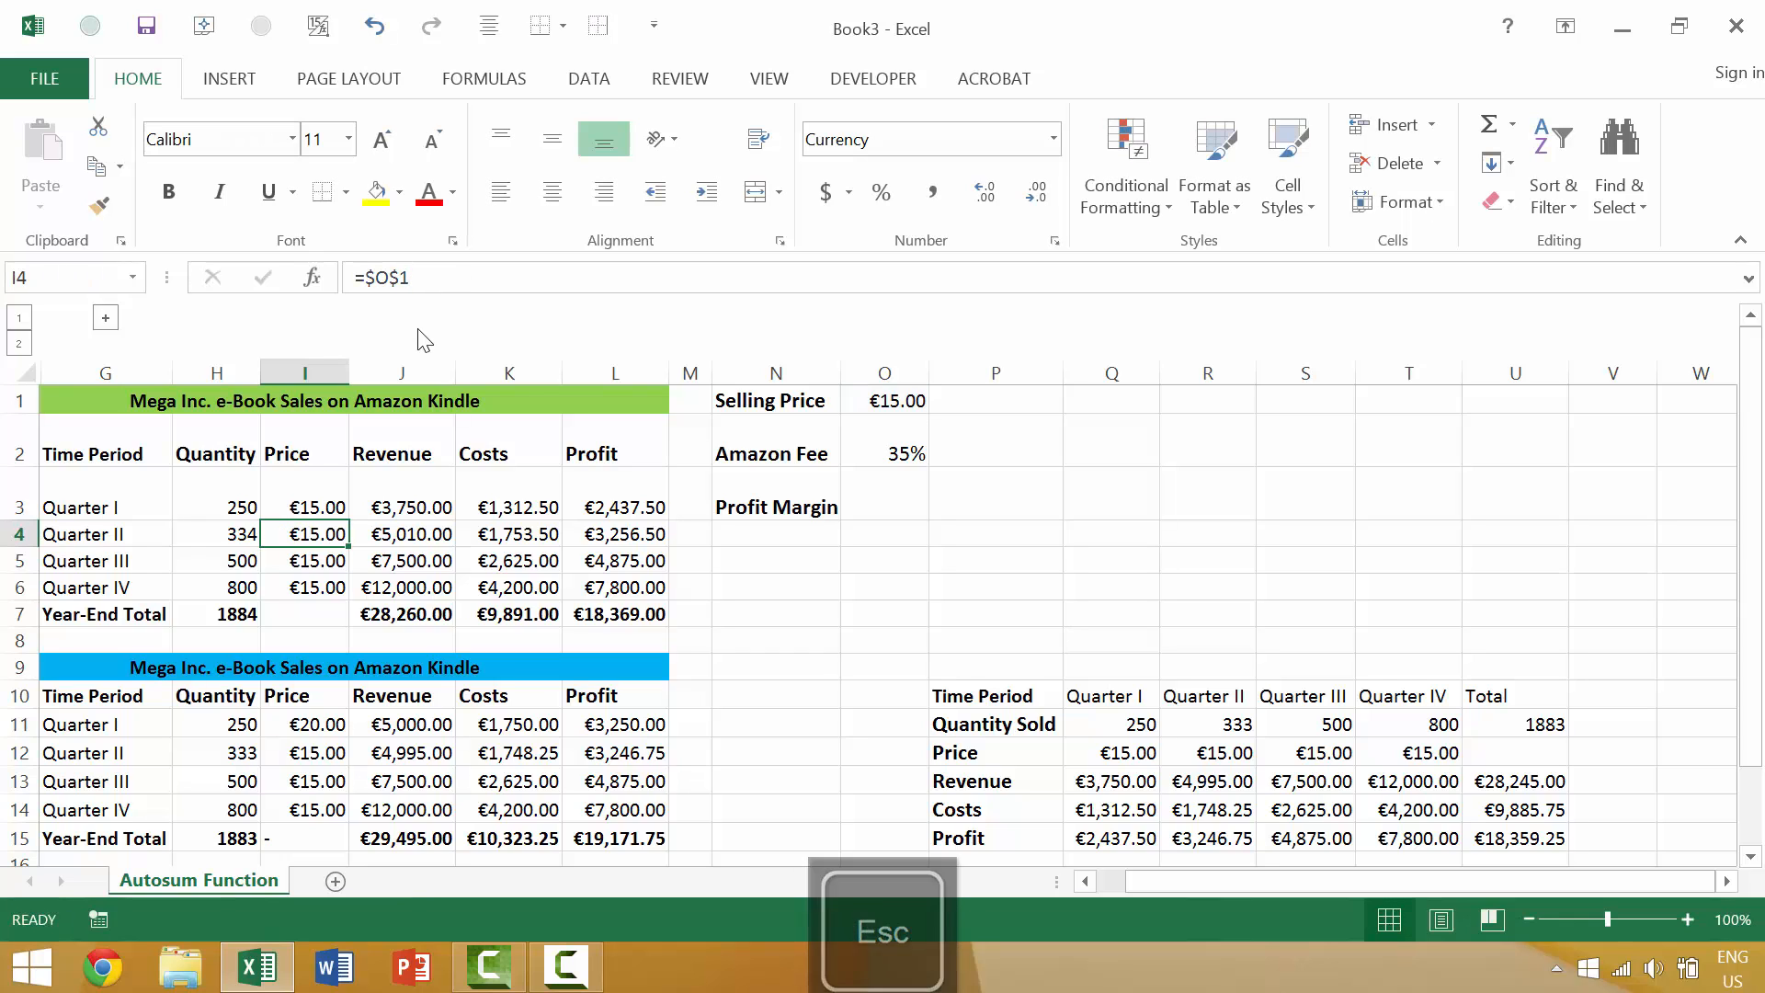
pyautogui.press('Up')
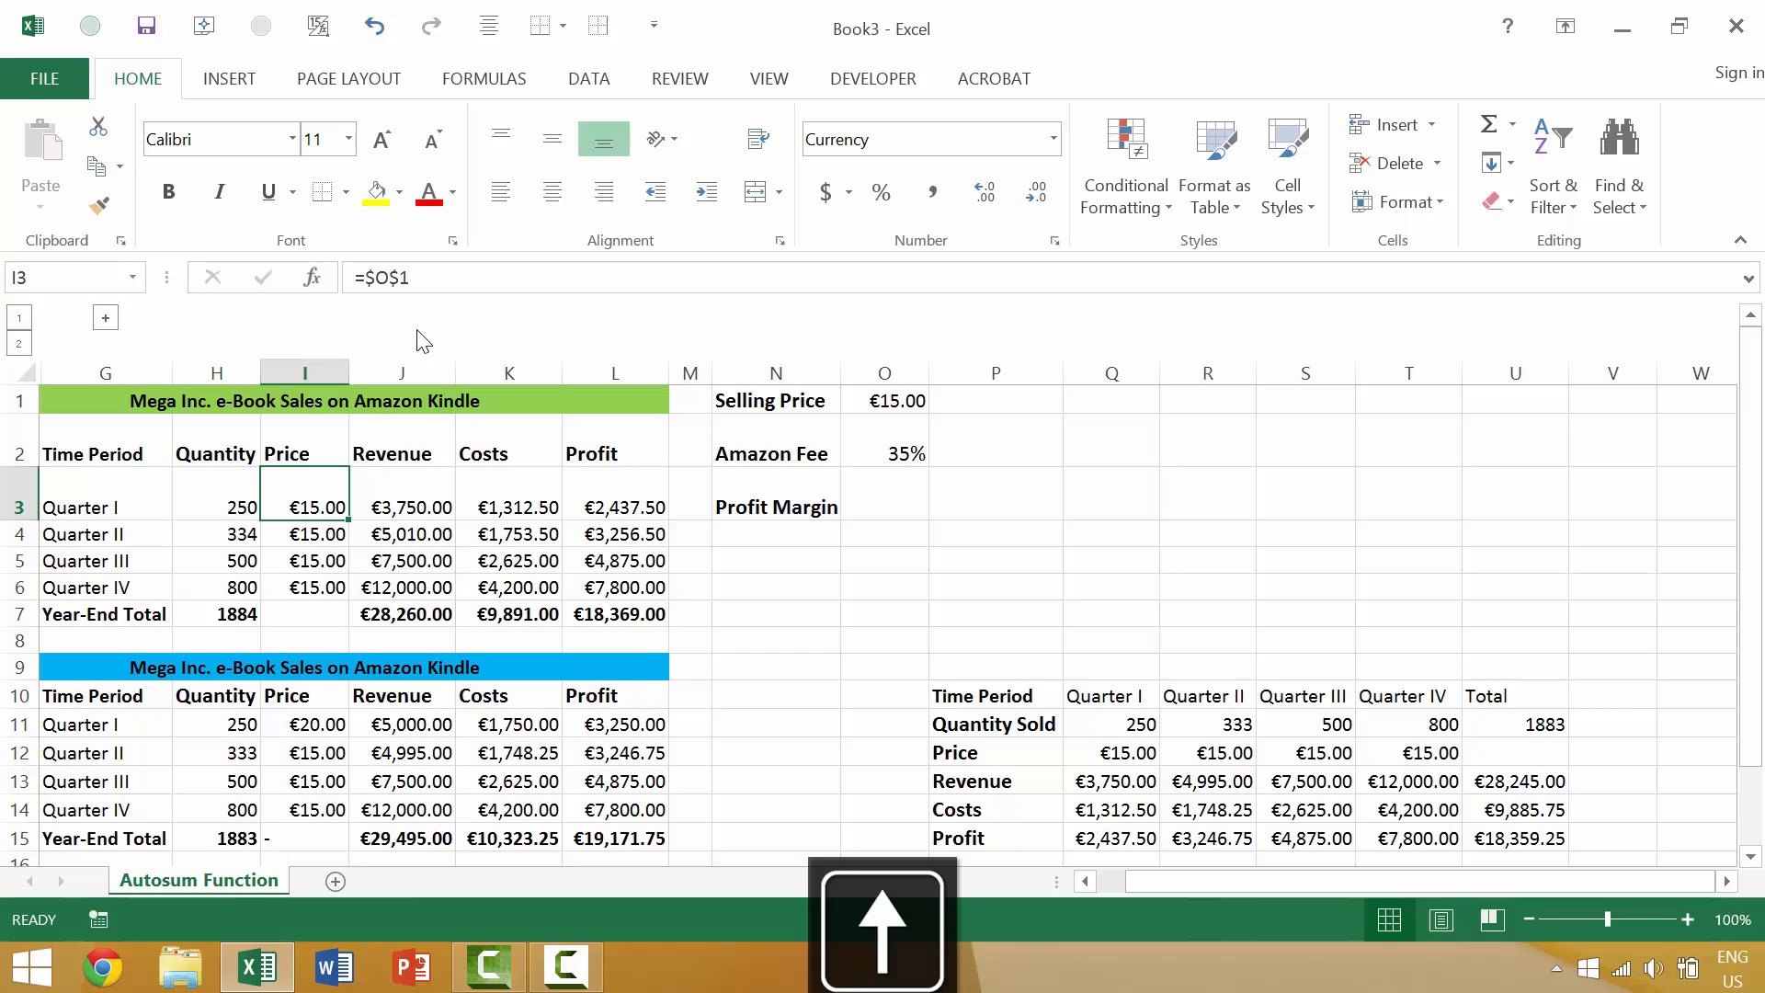
pyautogui.press('Up')
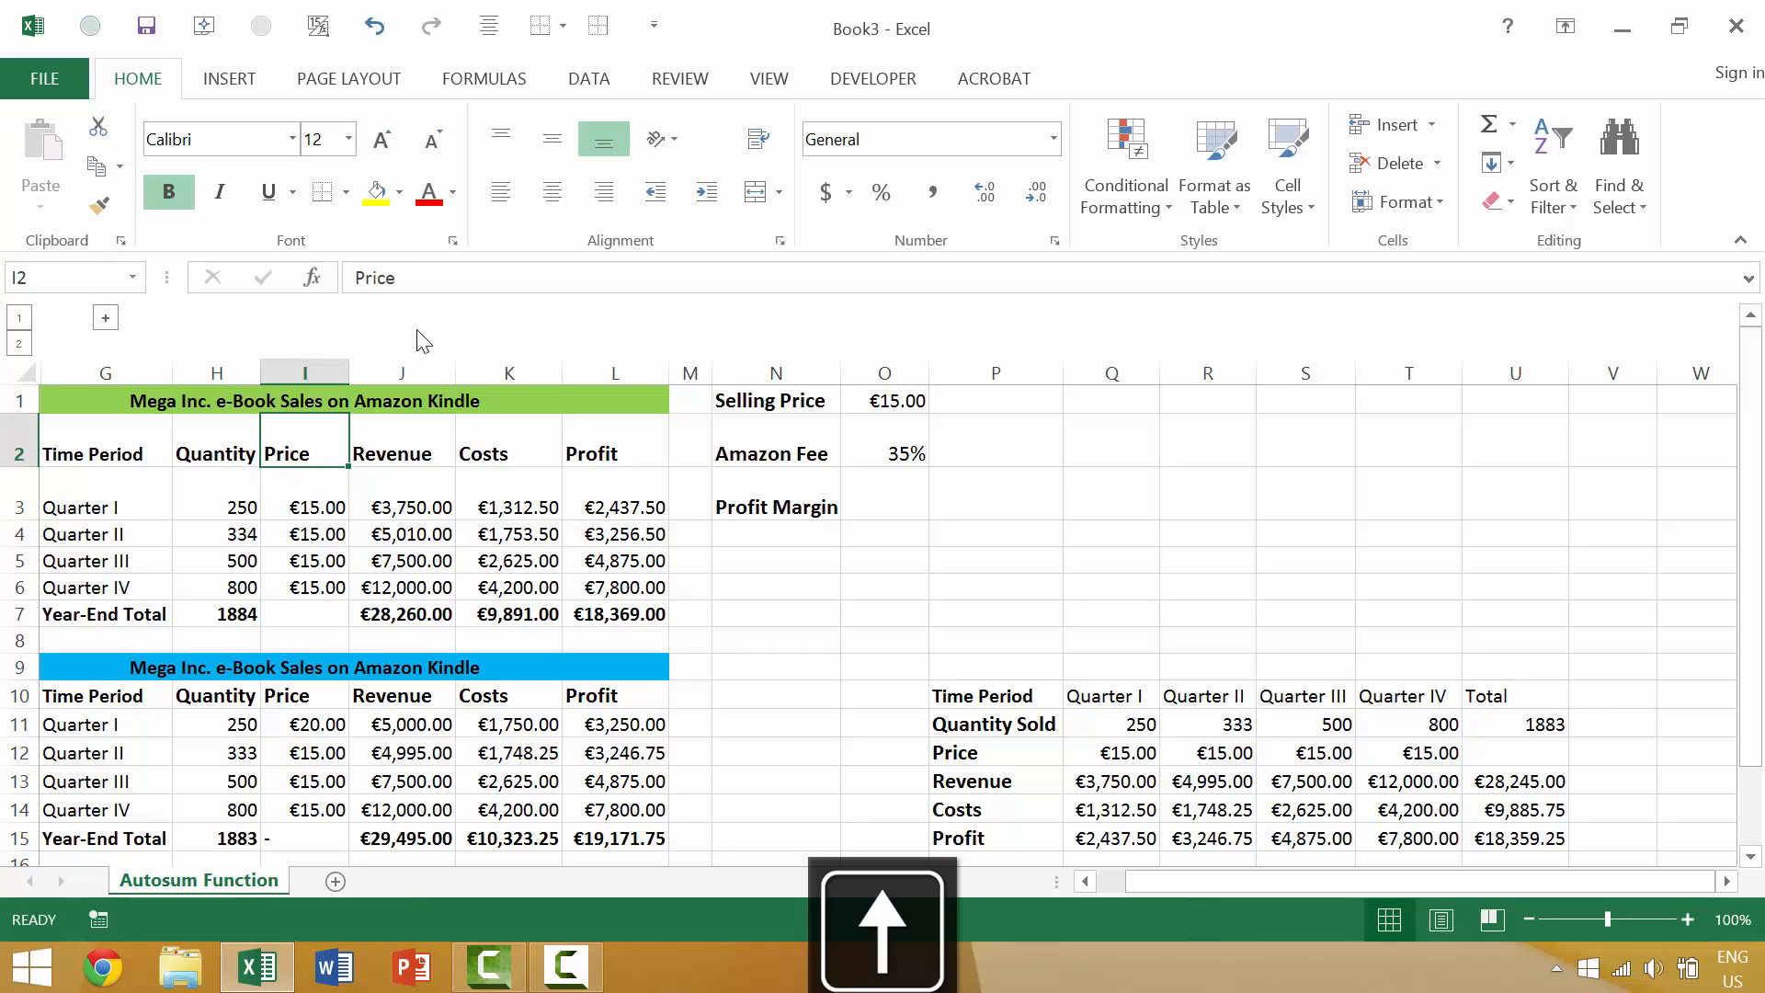
# Try changing the Quarter II price formula in I4 to =$O$123131 and discard the edit.
pyautogui.click(336, 534)
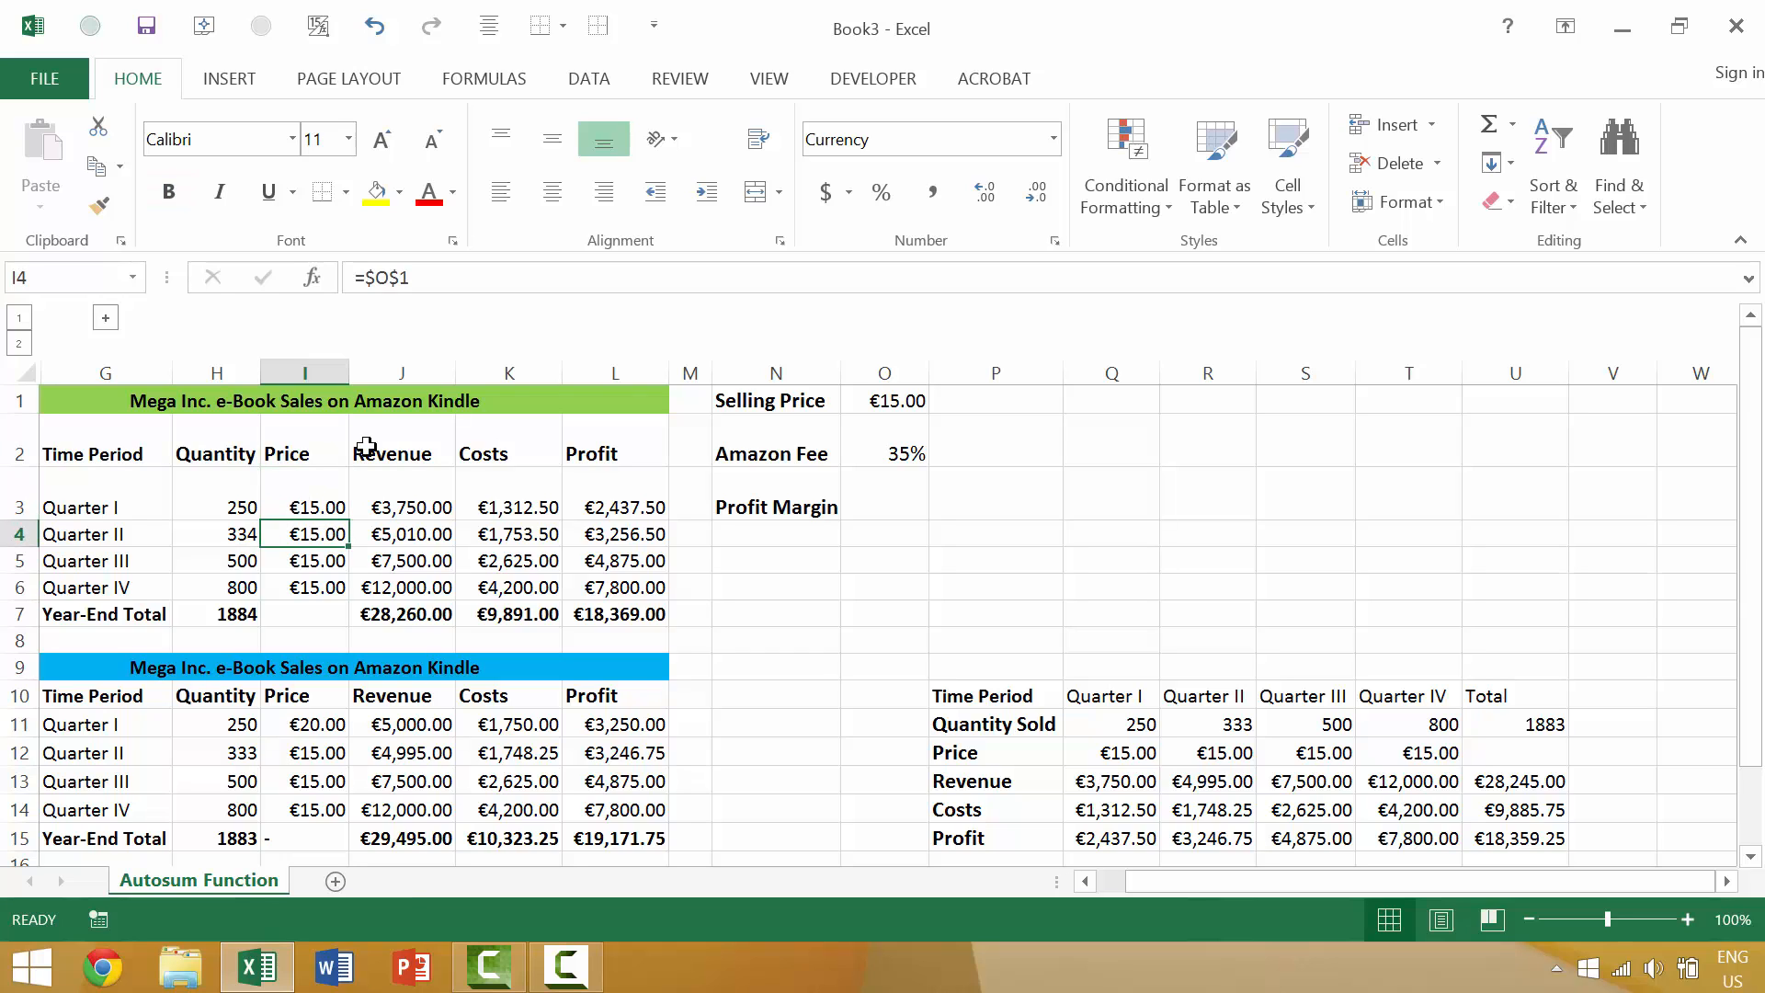
pyautogui.click(433, 278)
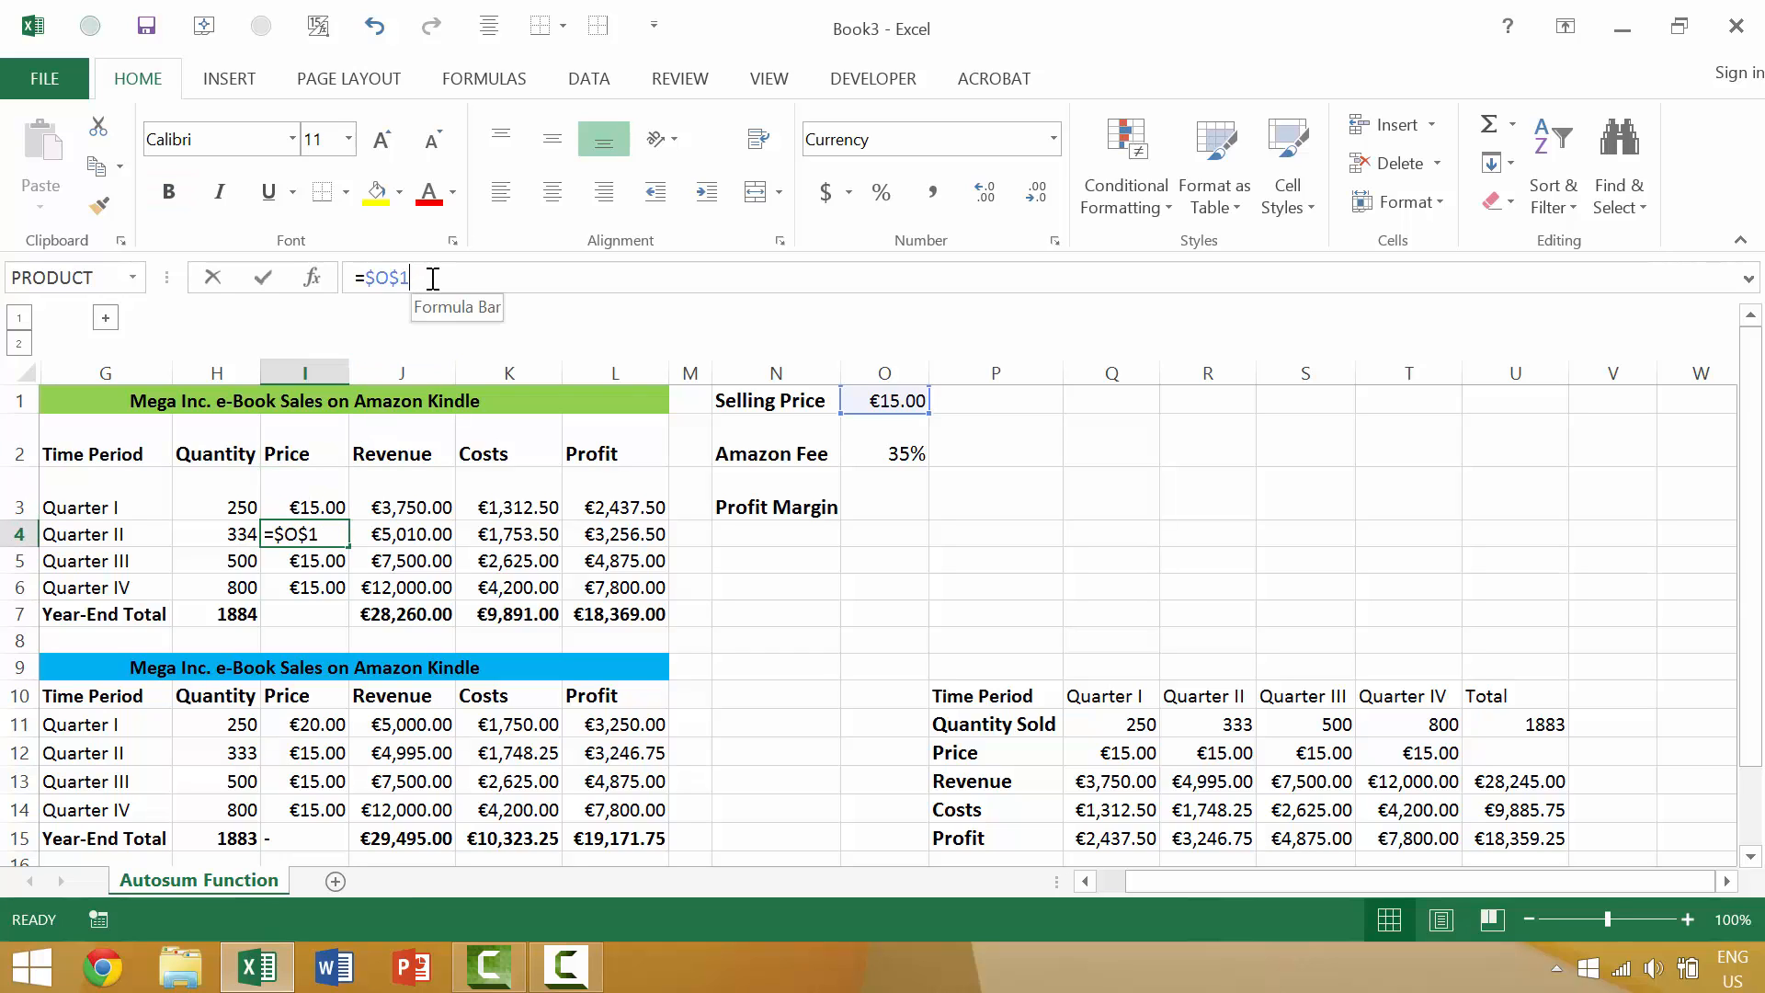
pyautogui.press('Up')
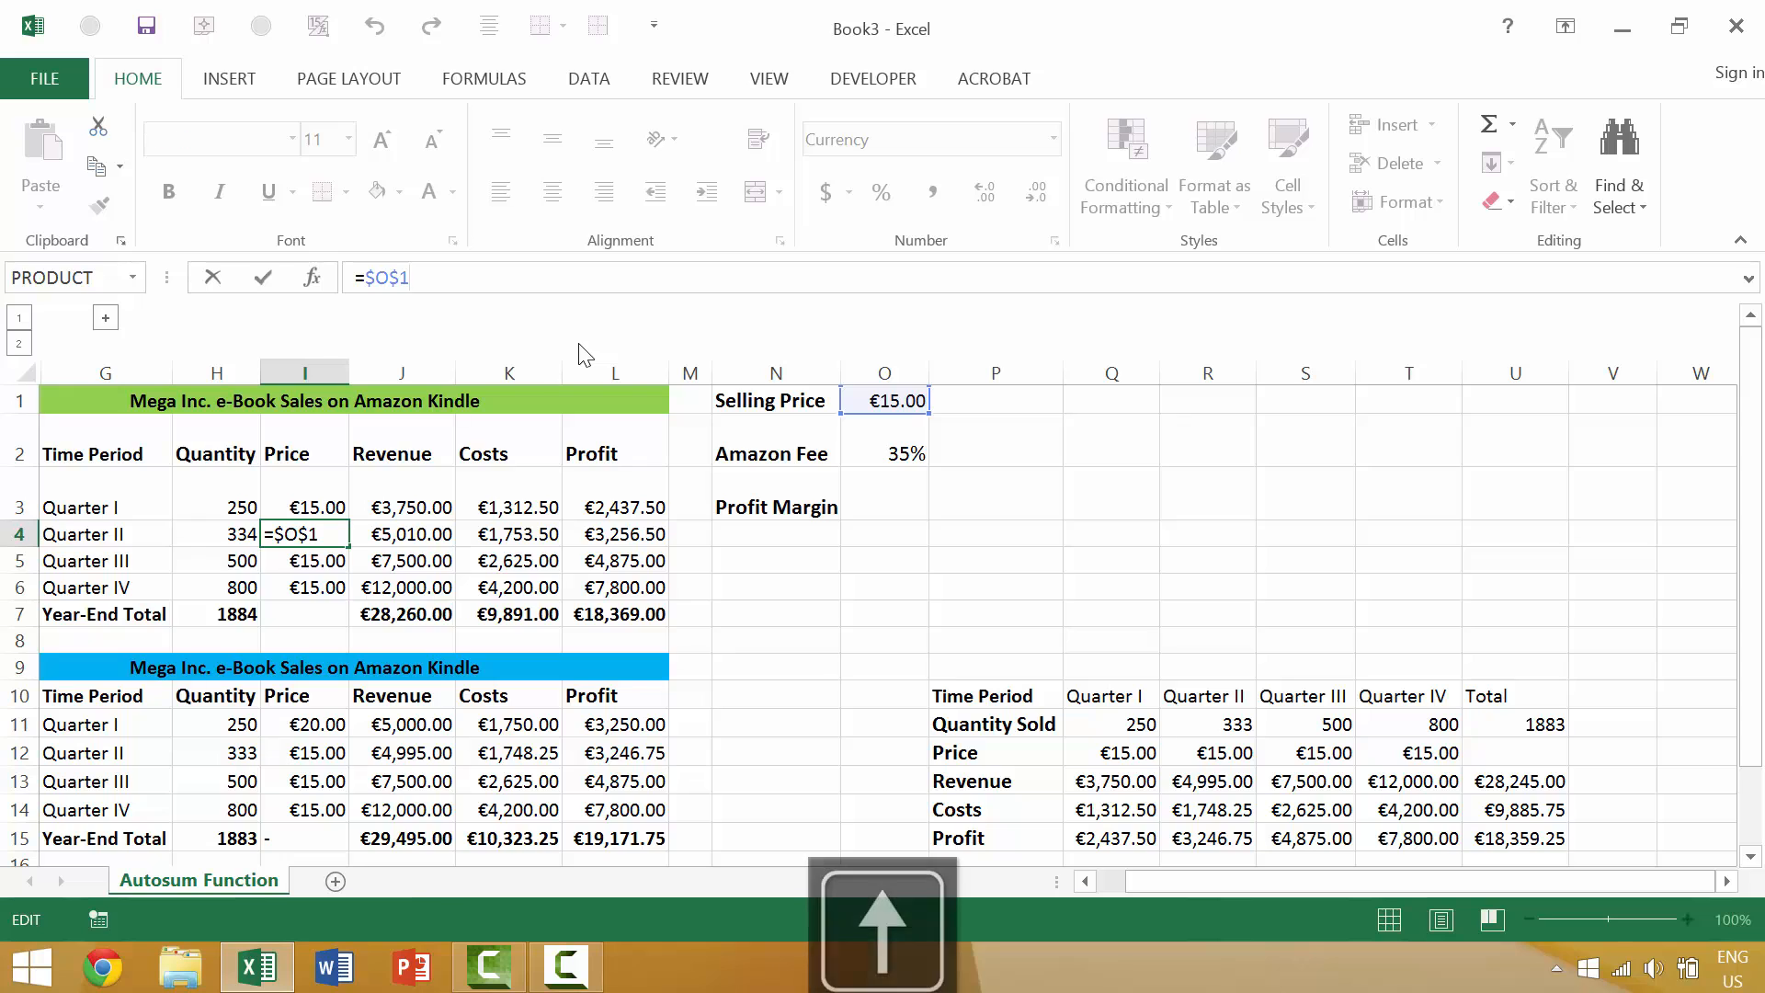
pyautogui.press('Down')
pyautogui.press('Up')
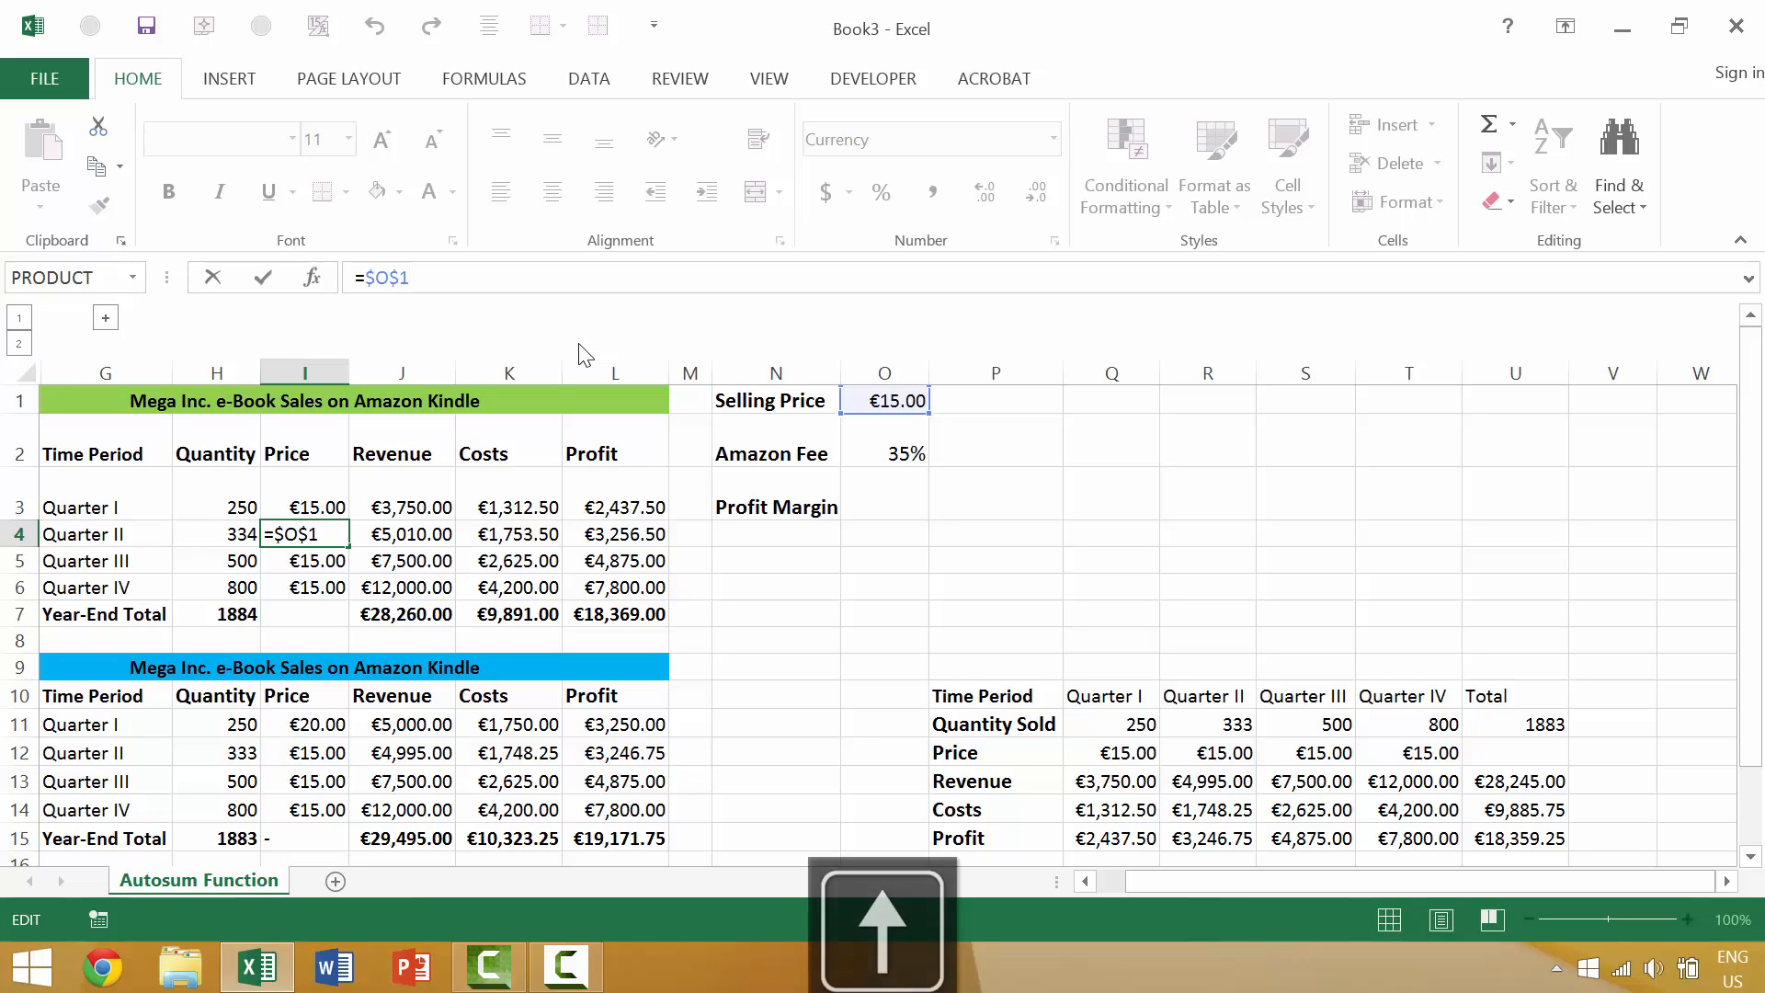
pyautogui.press('Down')
pyautogui.press('Up')
pyautogui.press('Down')
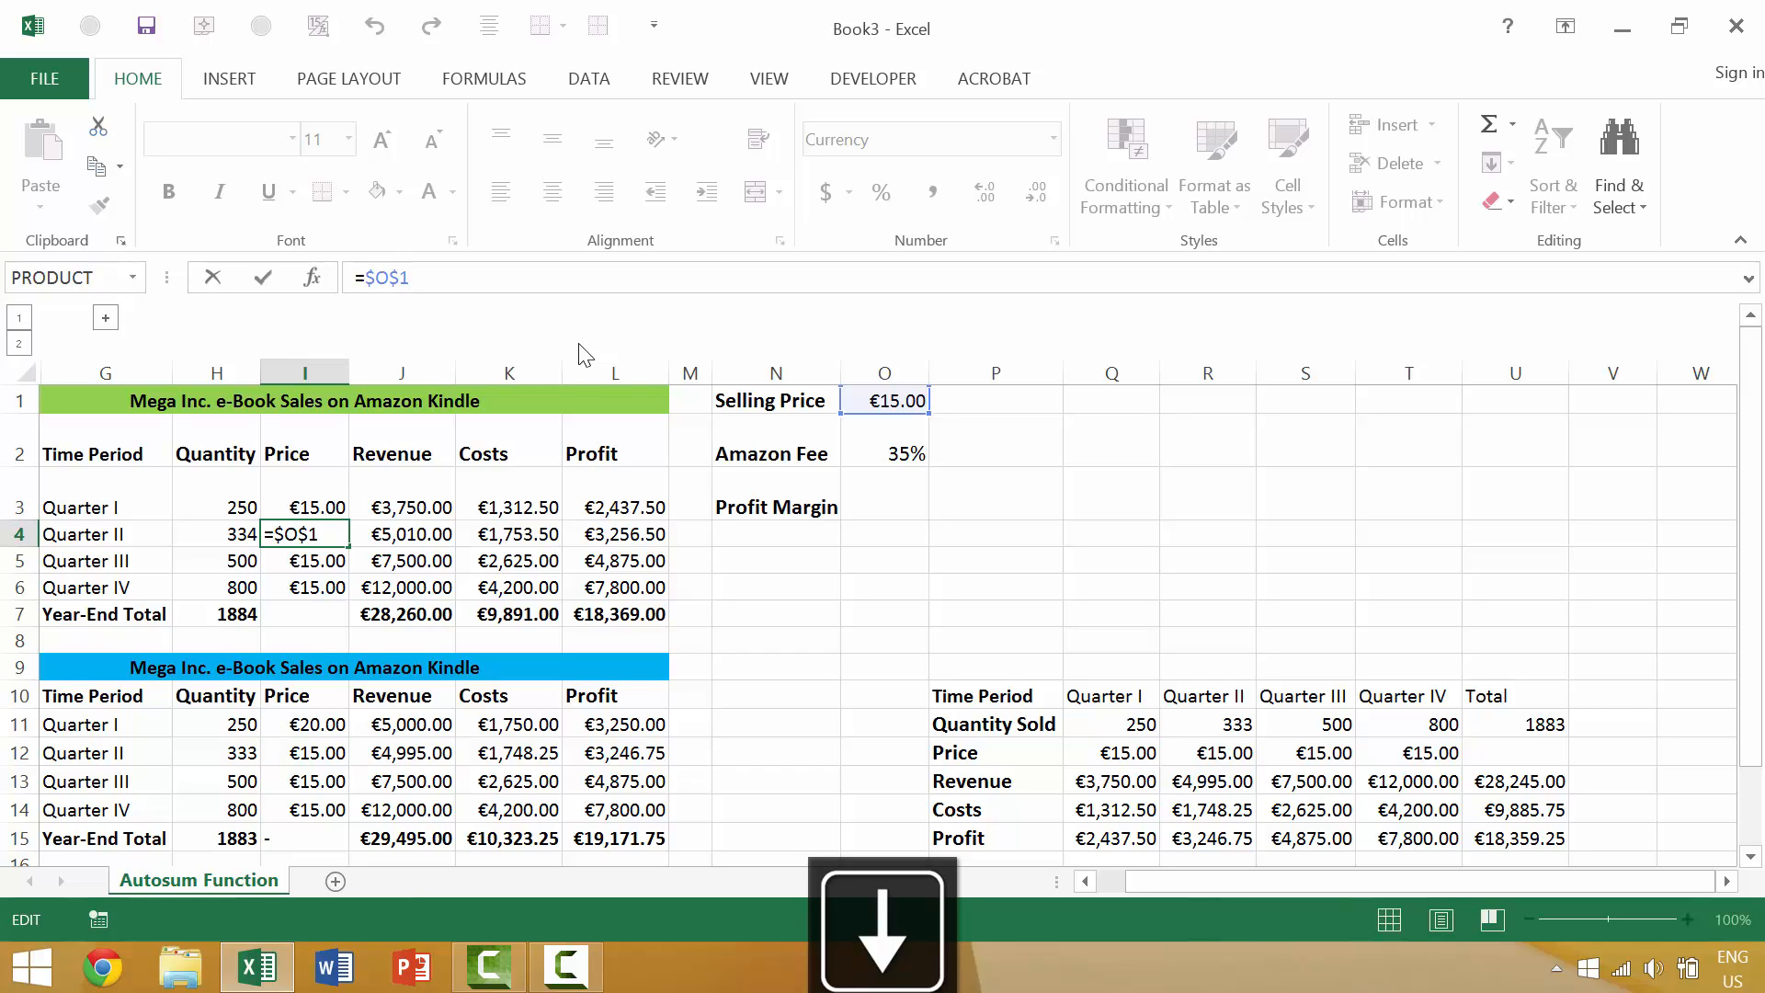
pyautogui.write('23131')
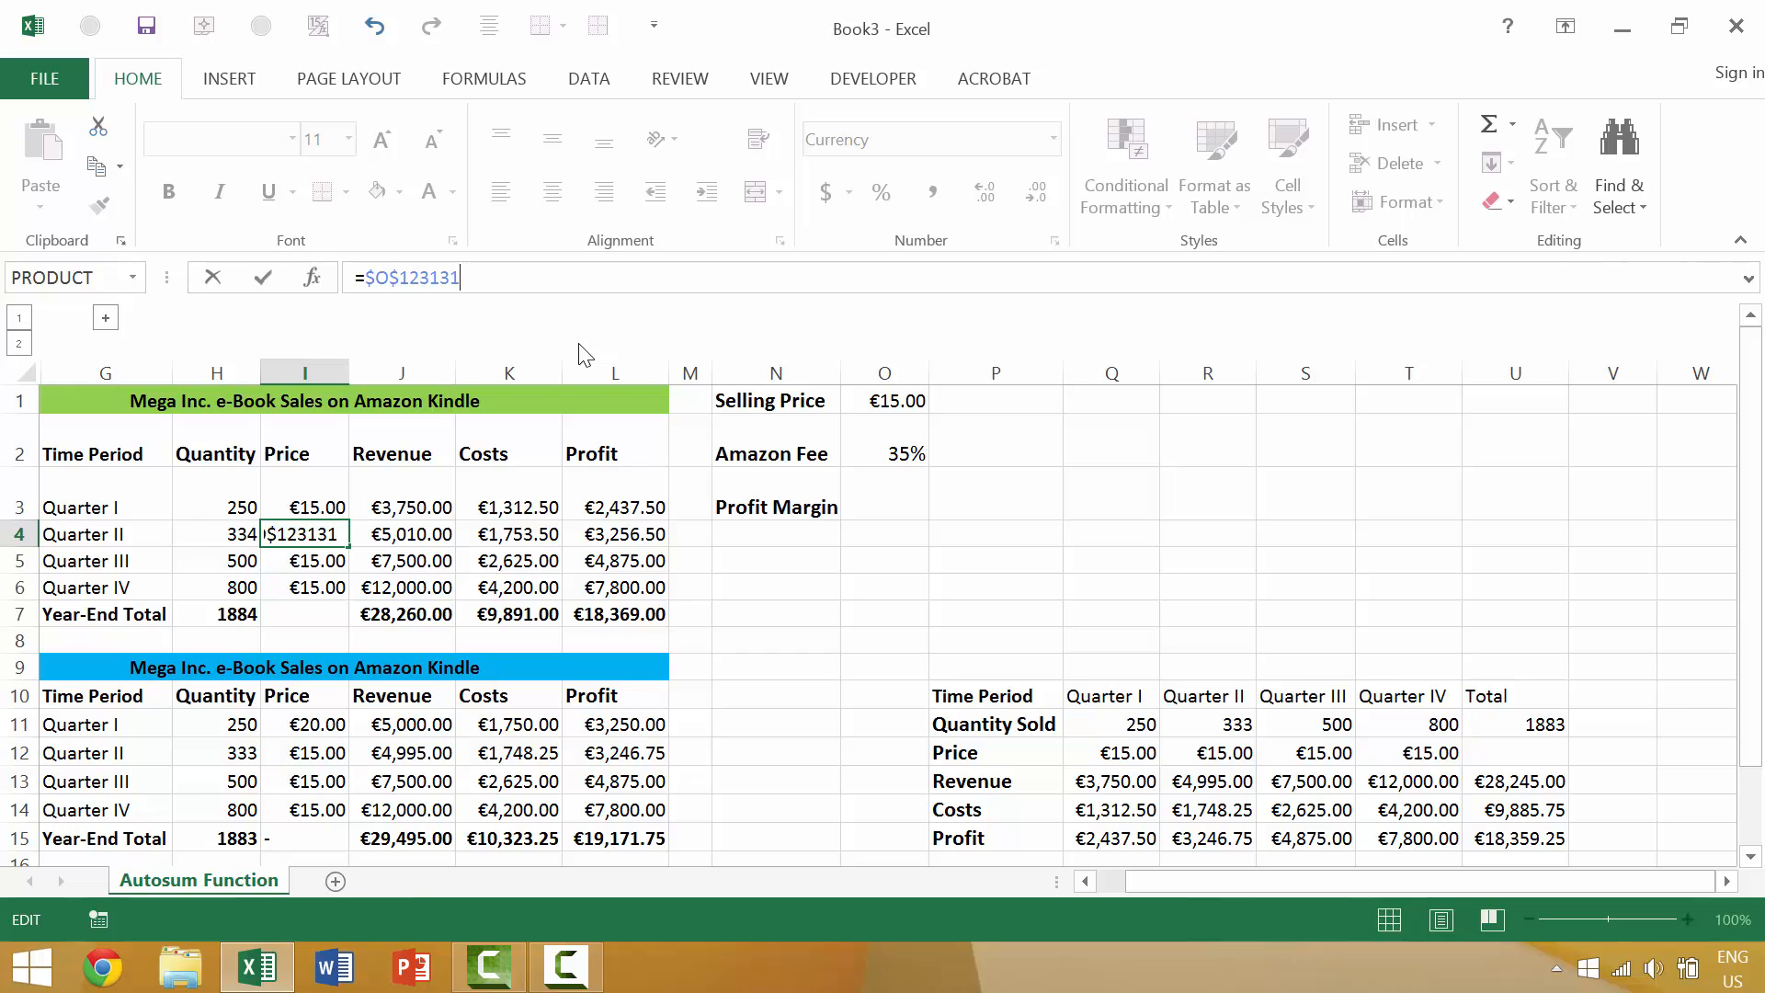
pyautogui.press('Escape')
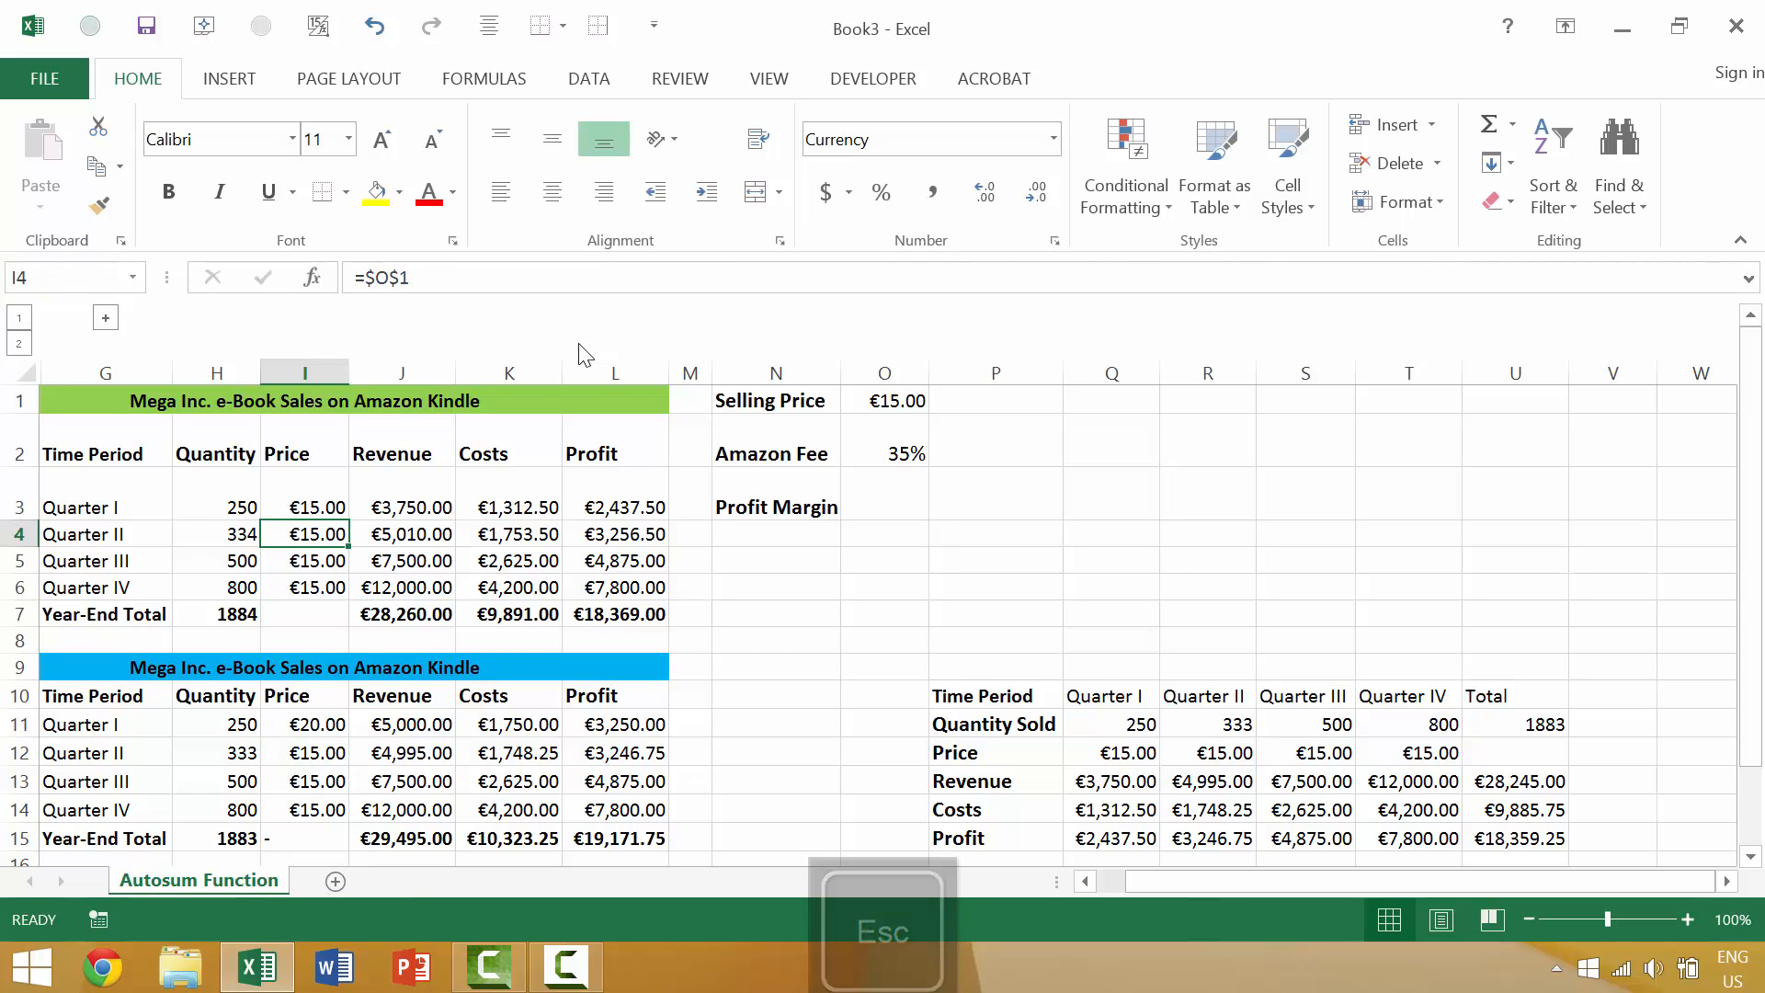
pyautogui.press('Up')
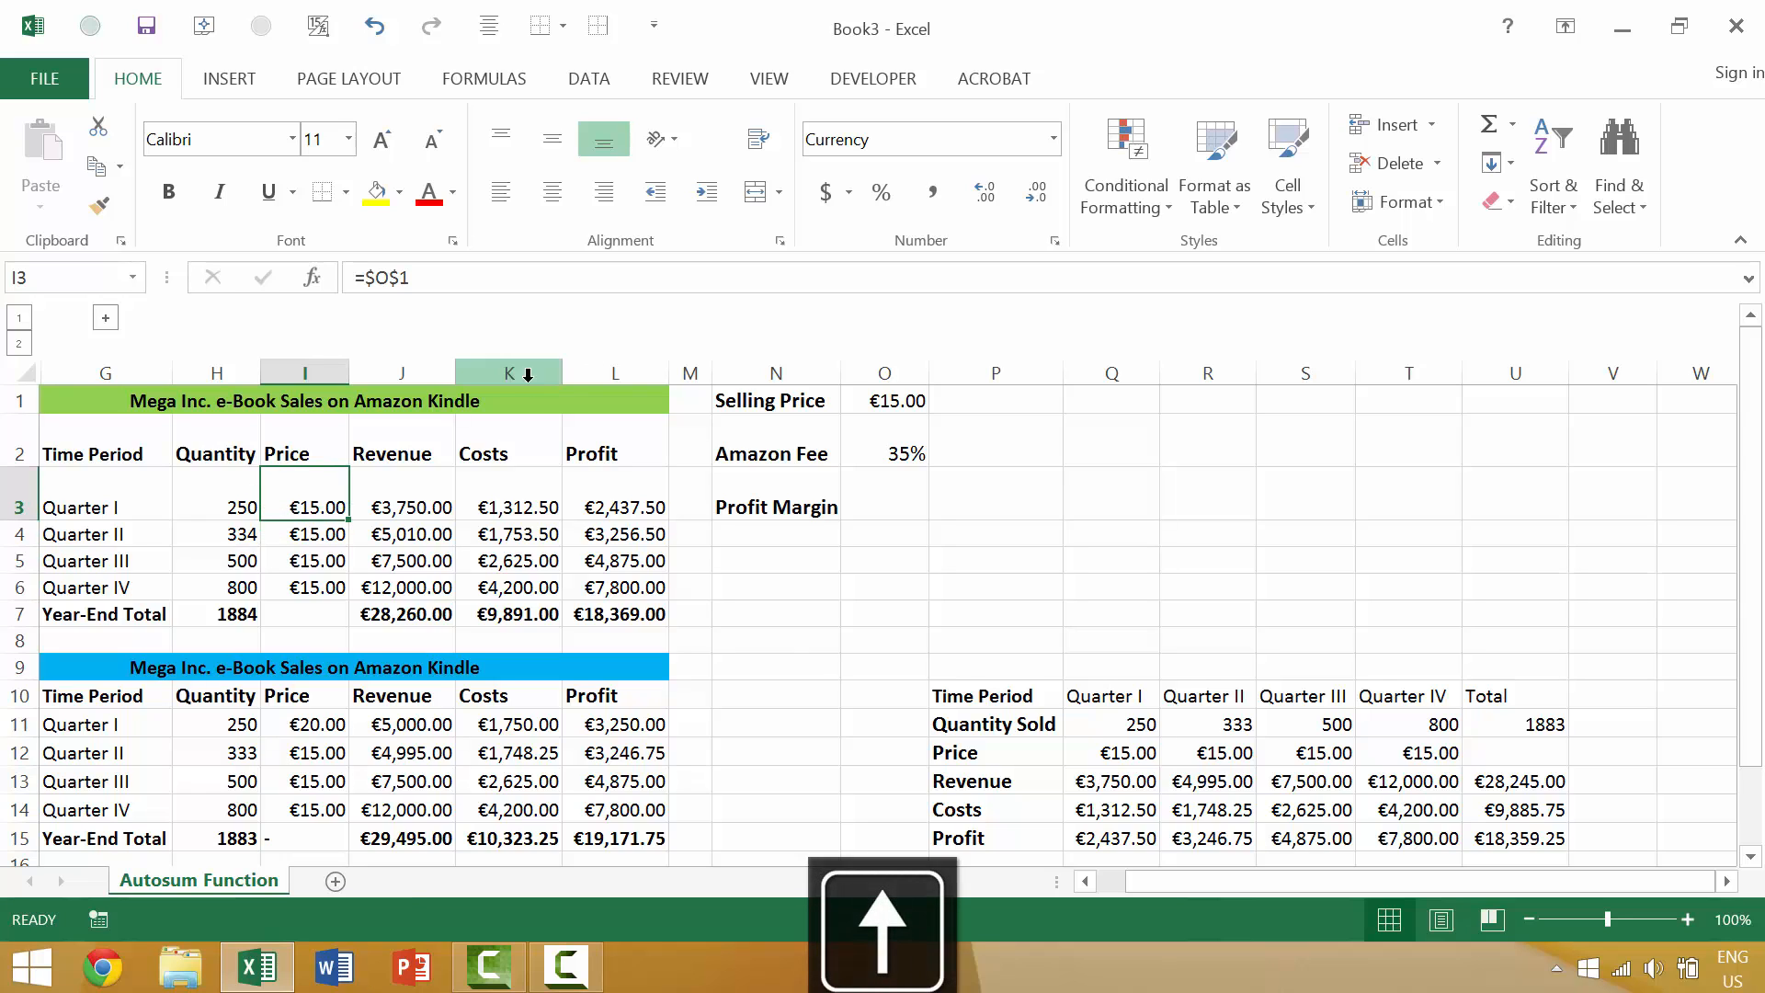
# Enter =$O$12 as the Quarter II price in I4 with the cell kept selected, and undo the change.
pyautogui.click(336, 528)
pyautogui.click(410, 277)
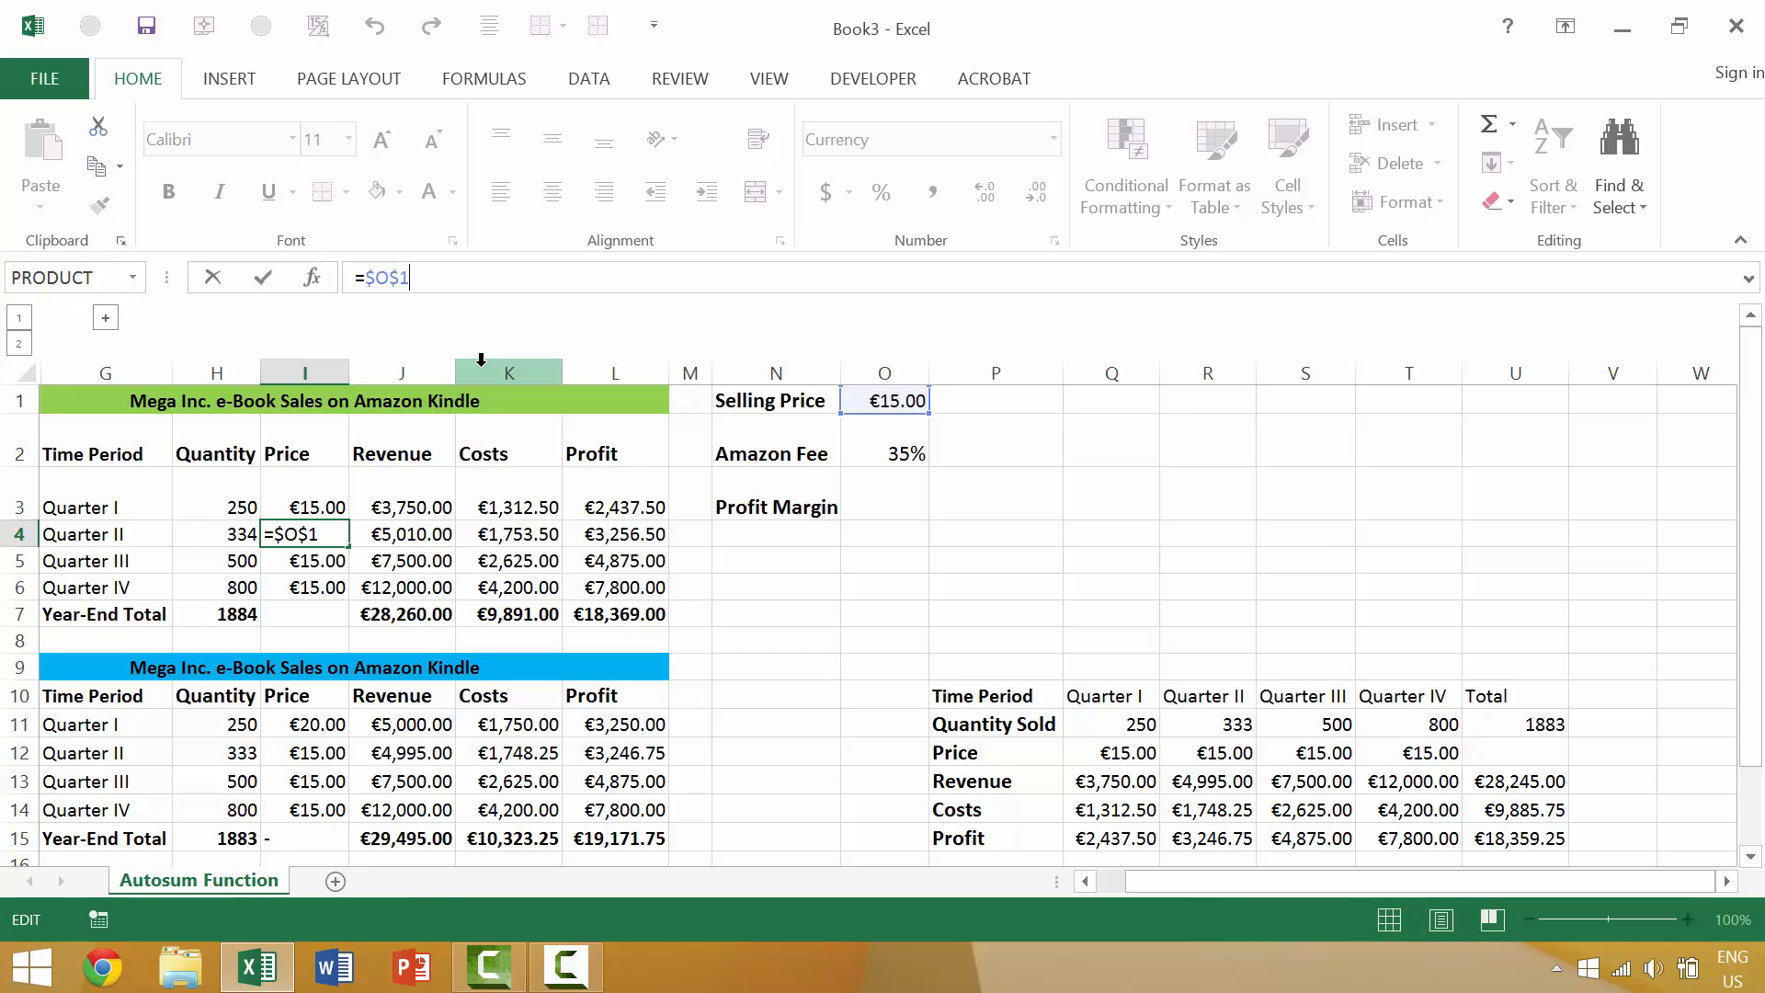
pyautogui.write('2')
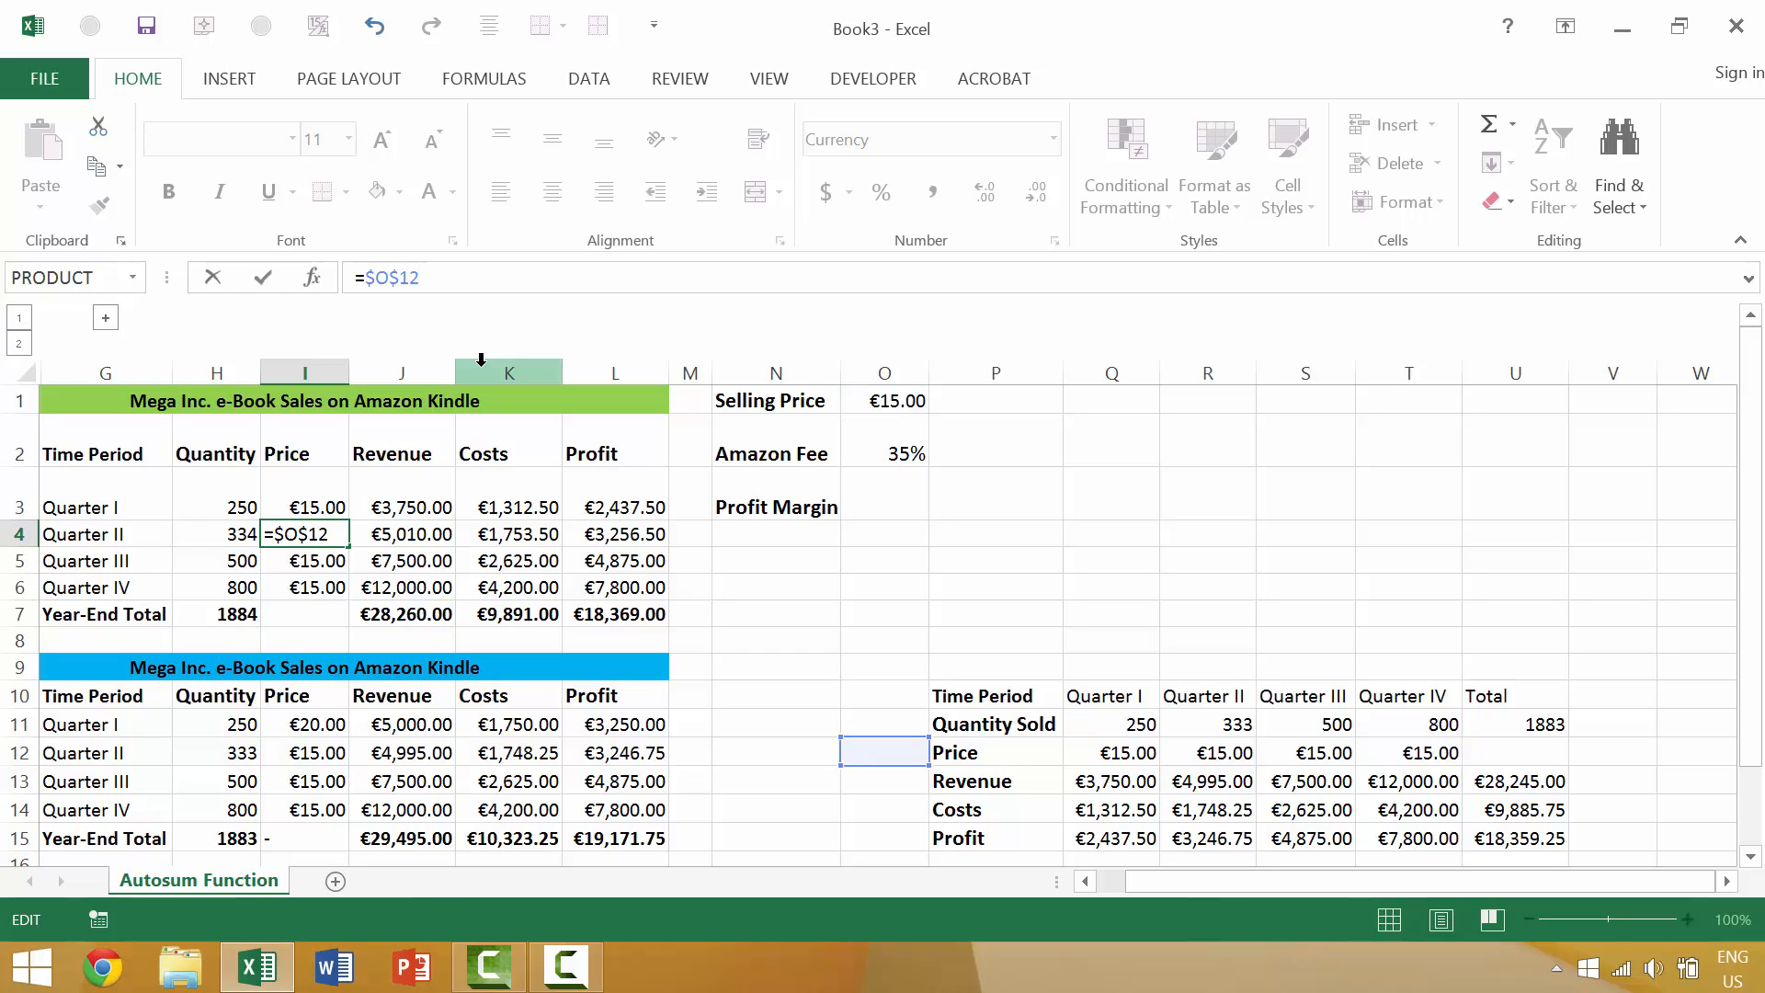
pyautogui.hotkey('ctrl', 'Return')
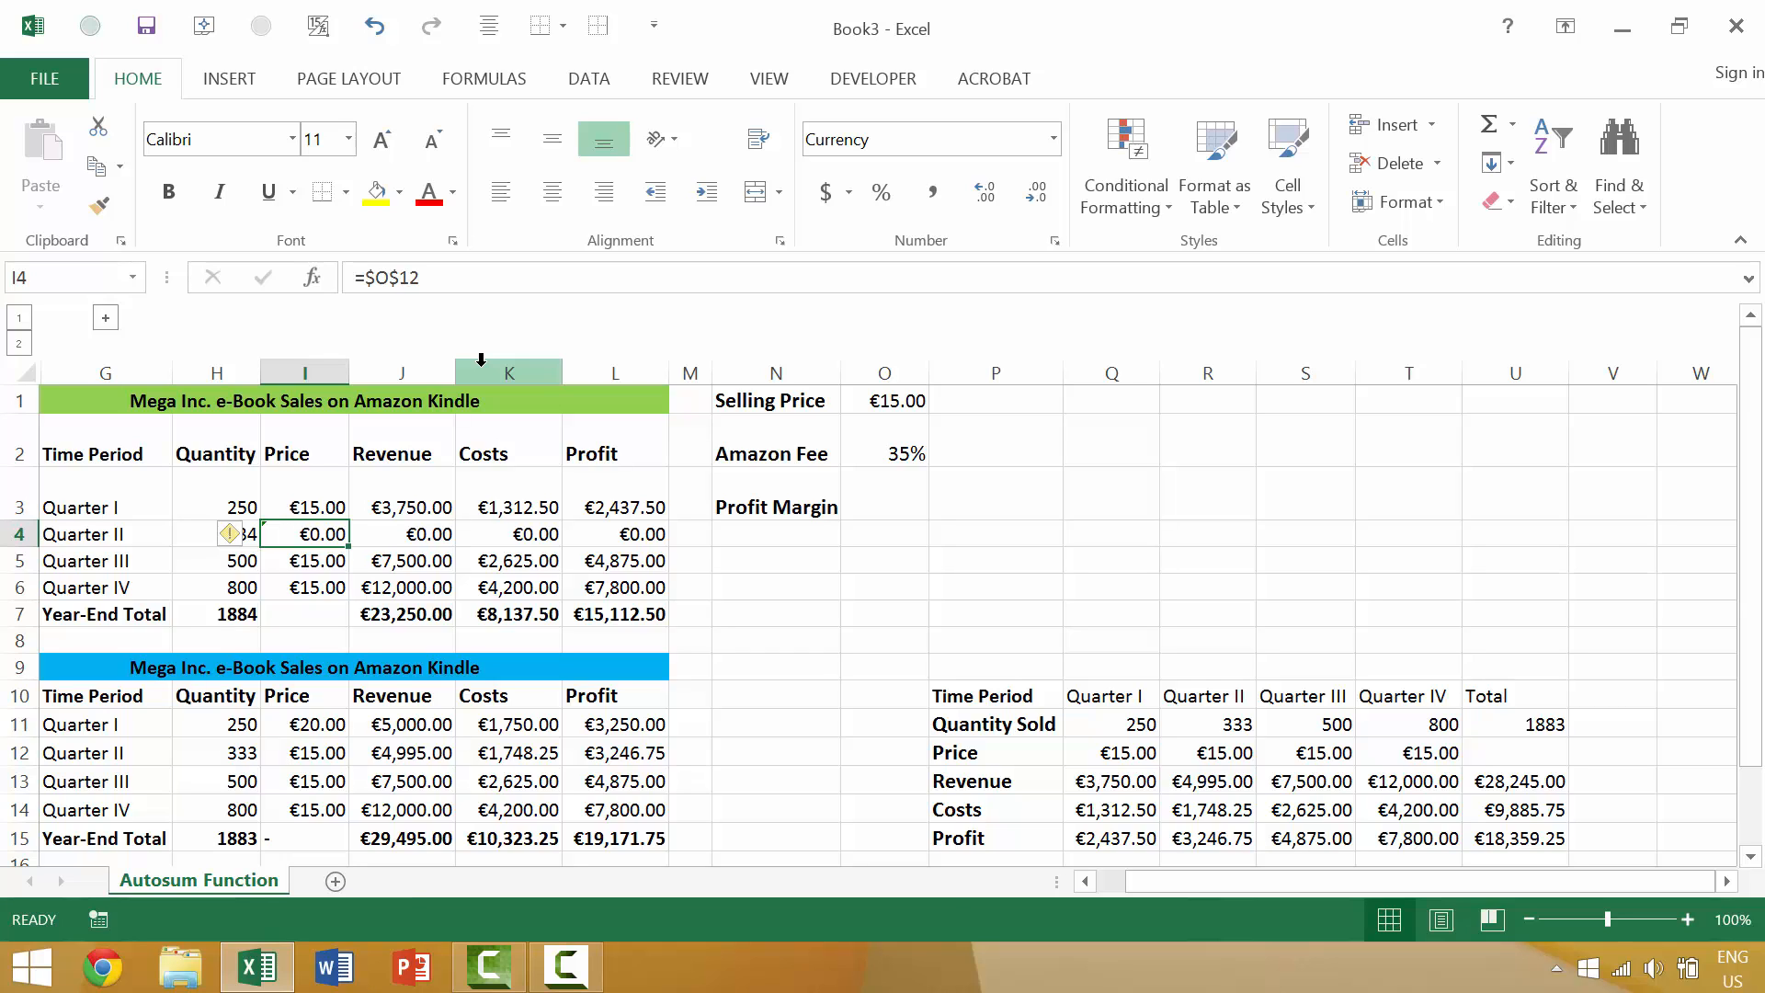
pyautogui.press('Up')
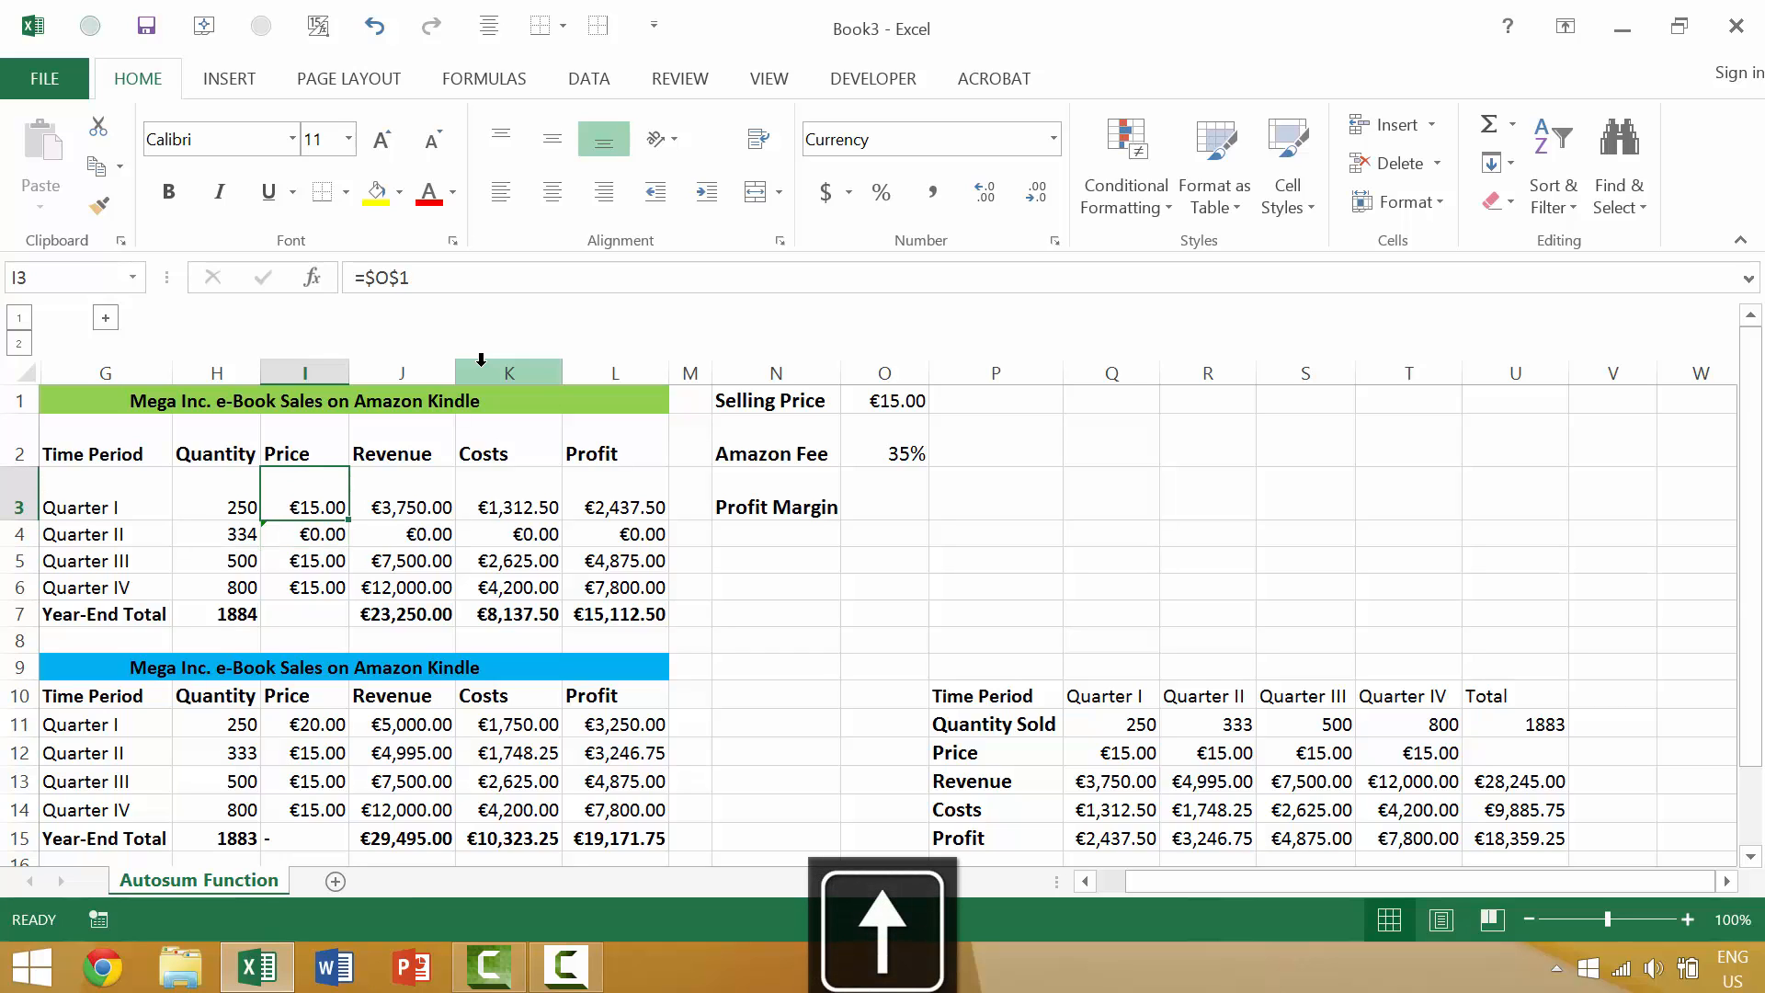
pyautogui.press('Left')
pyautogui.hotkey('ctrl', 'z')
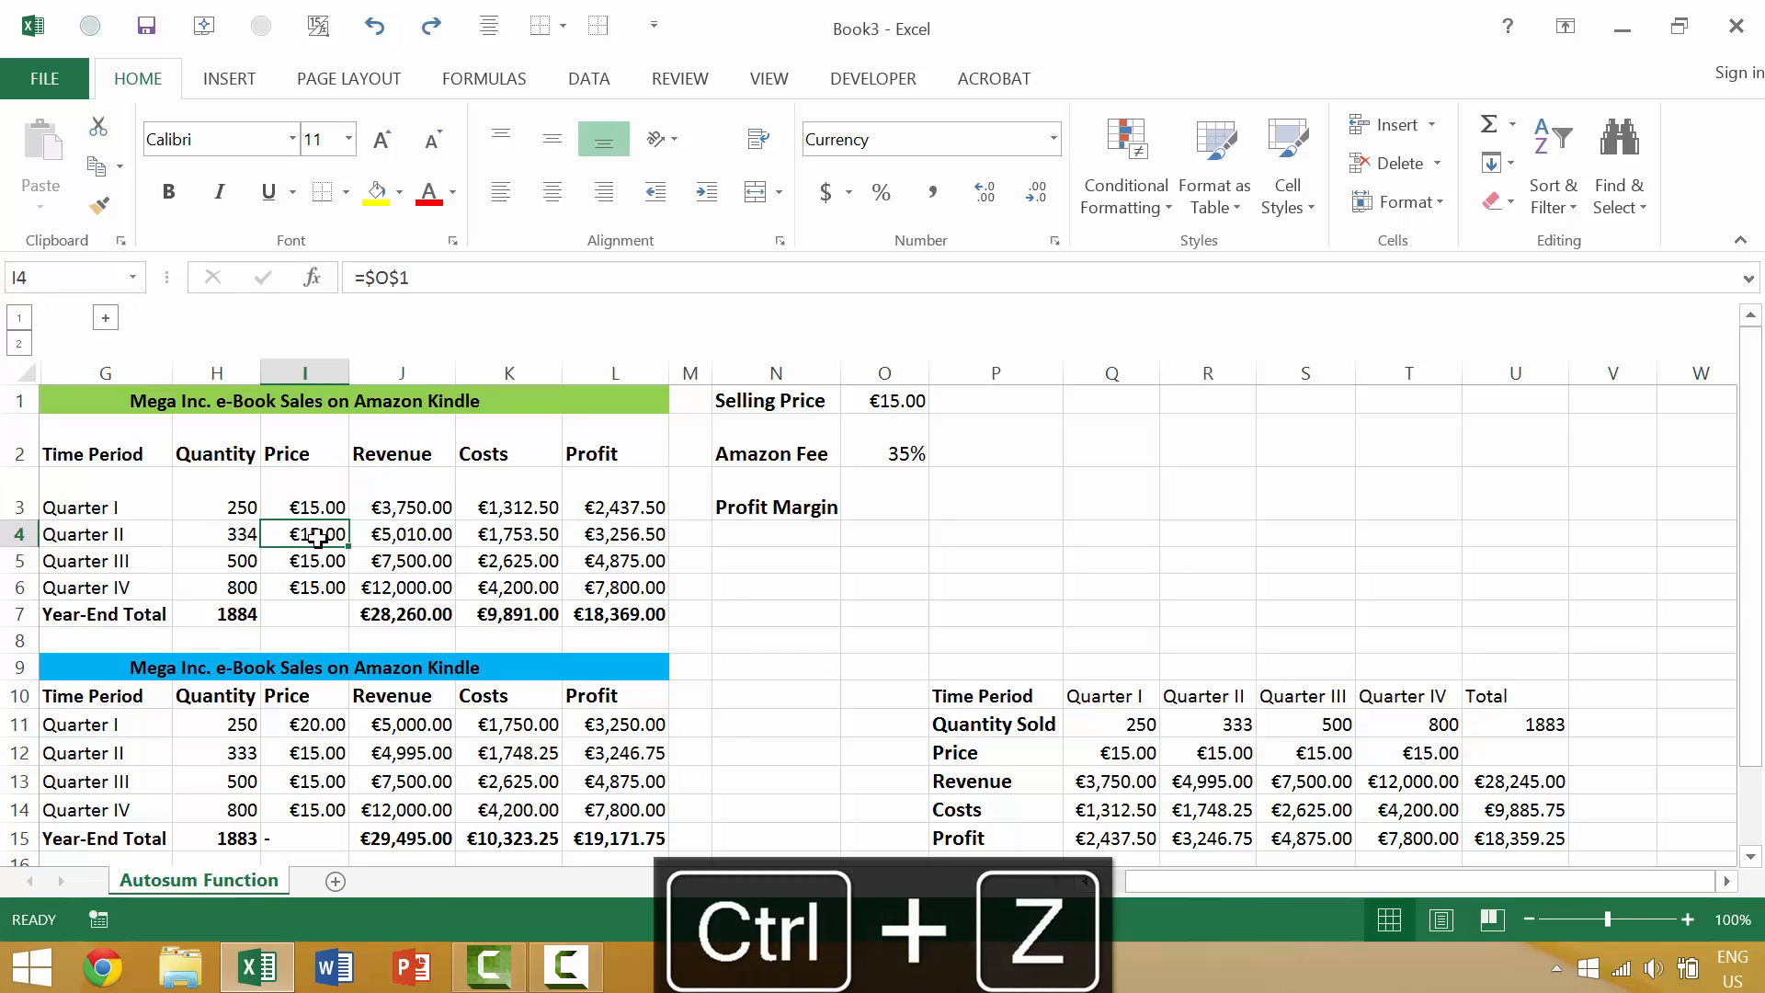
# Change the Quarter II price formula in I4 to =$O$12, finishing with the cell above, I3, selected.
pyautogui.click(436, 282)
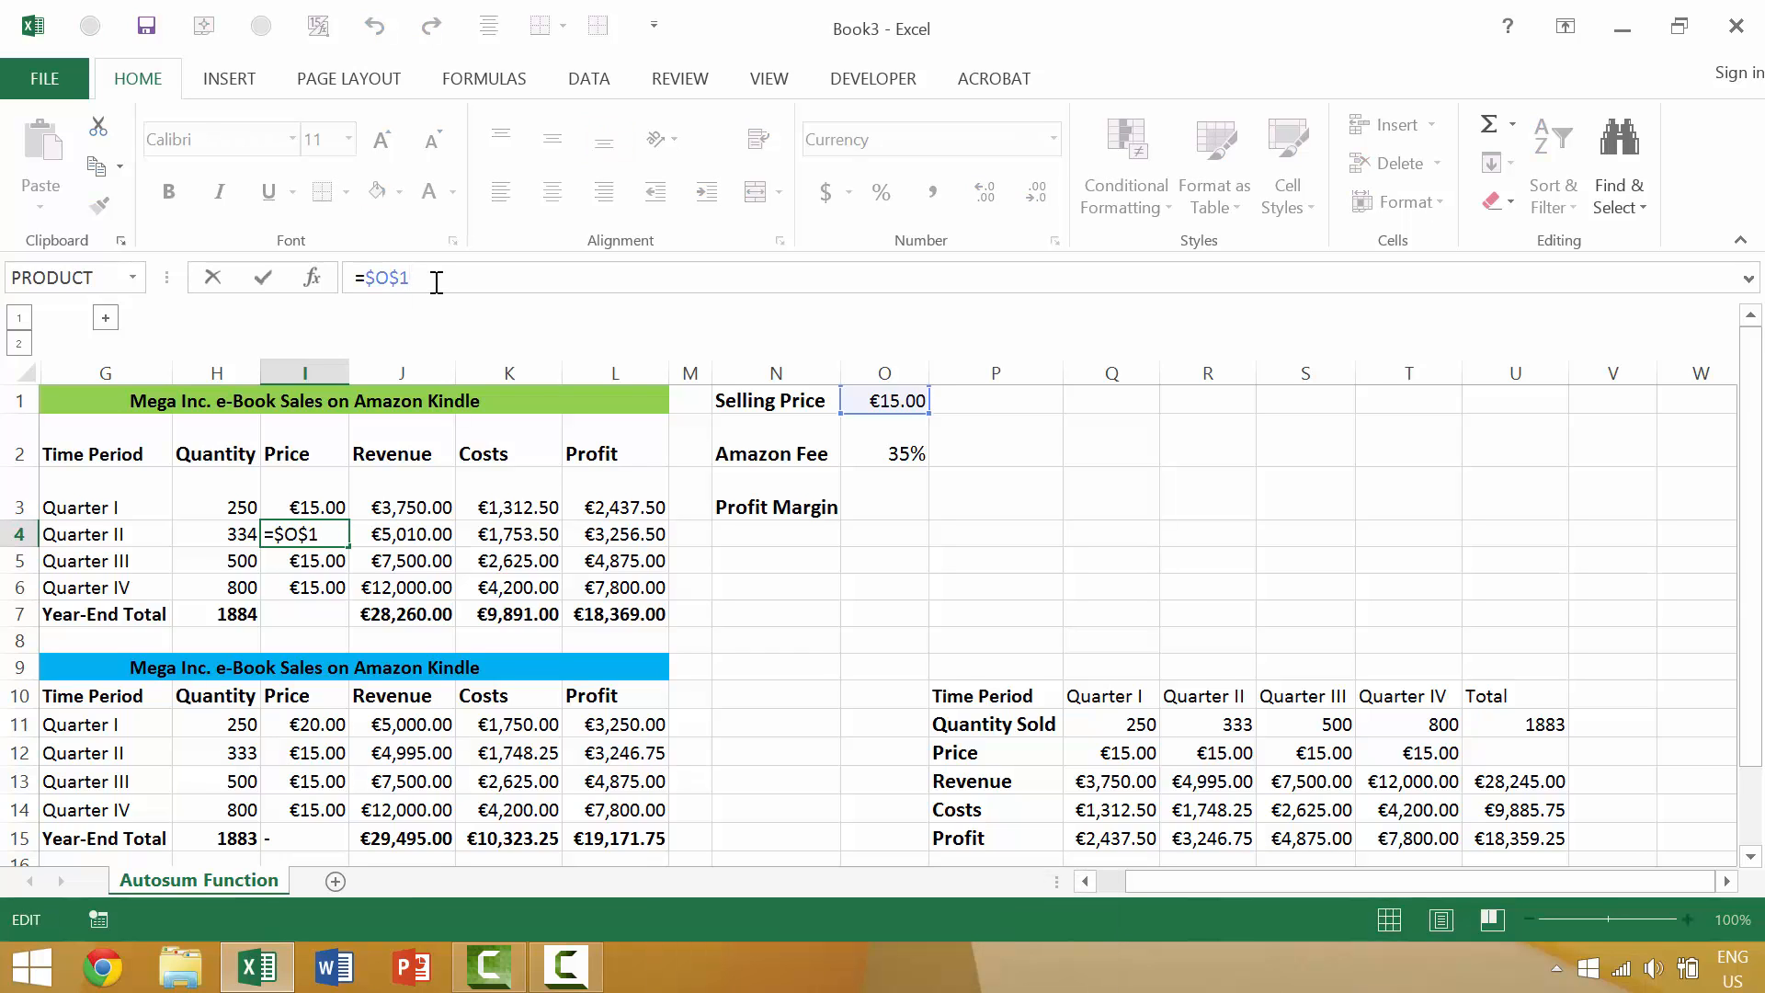
pyautogui.write('2')
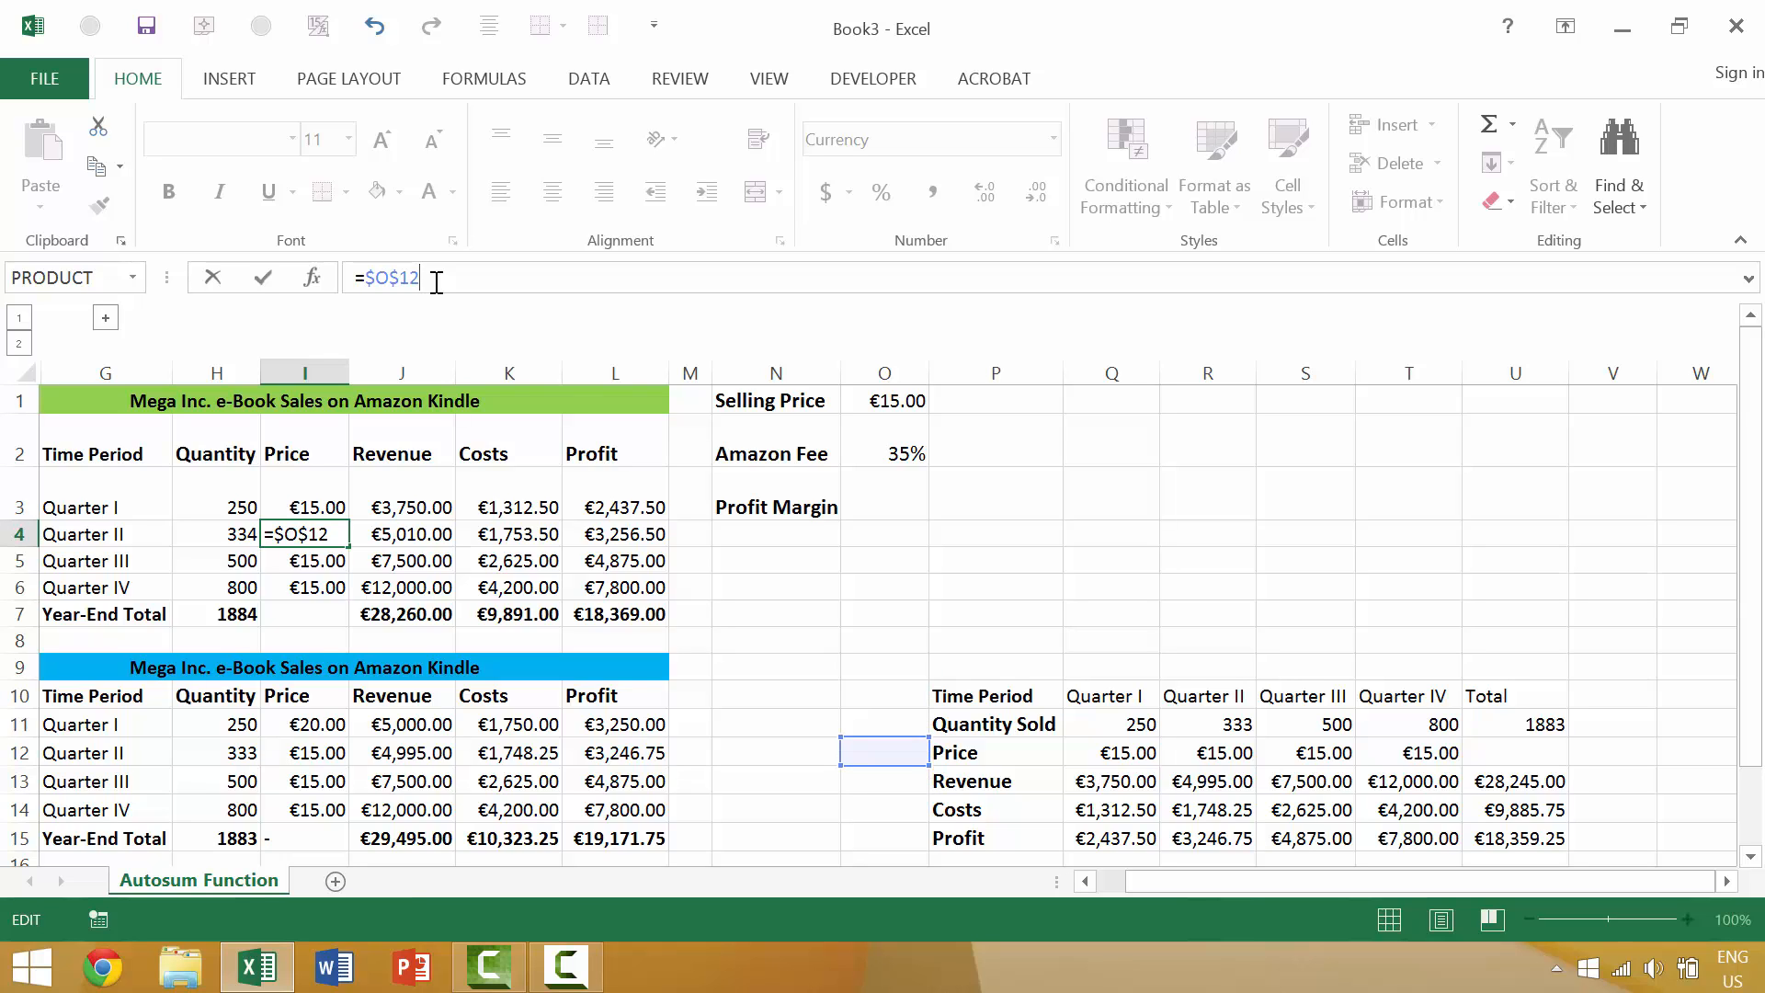
pyautogui.hotkey('shift', 'Return')
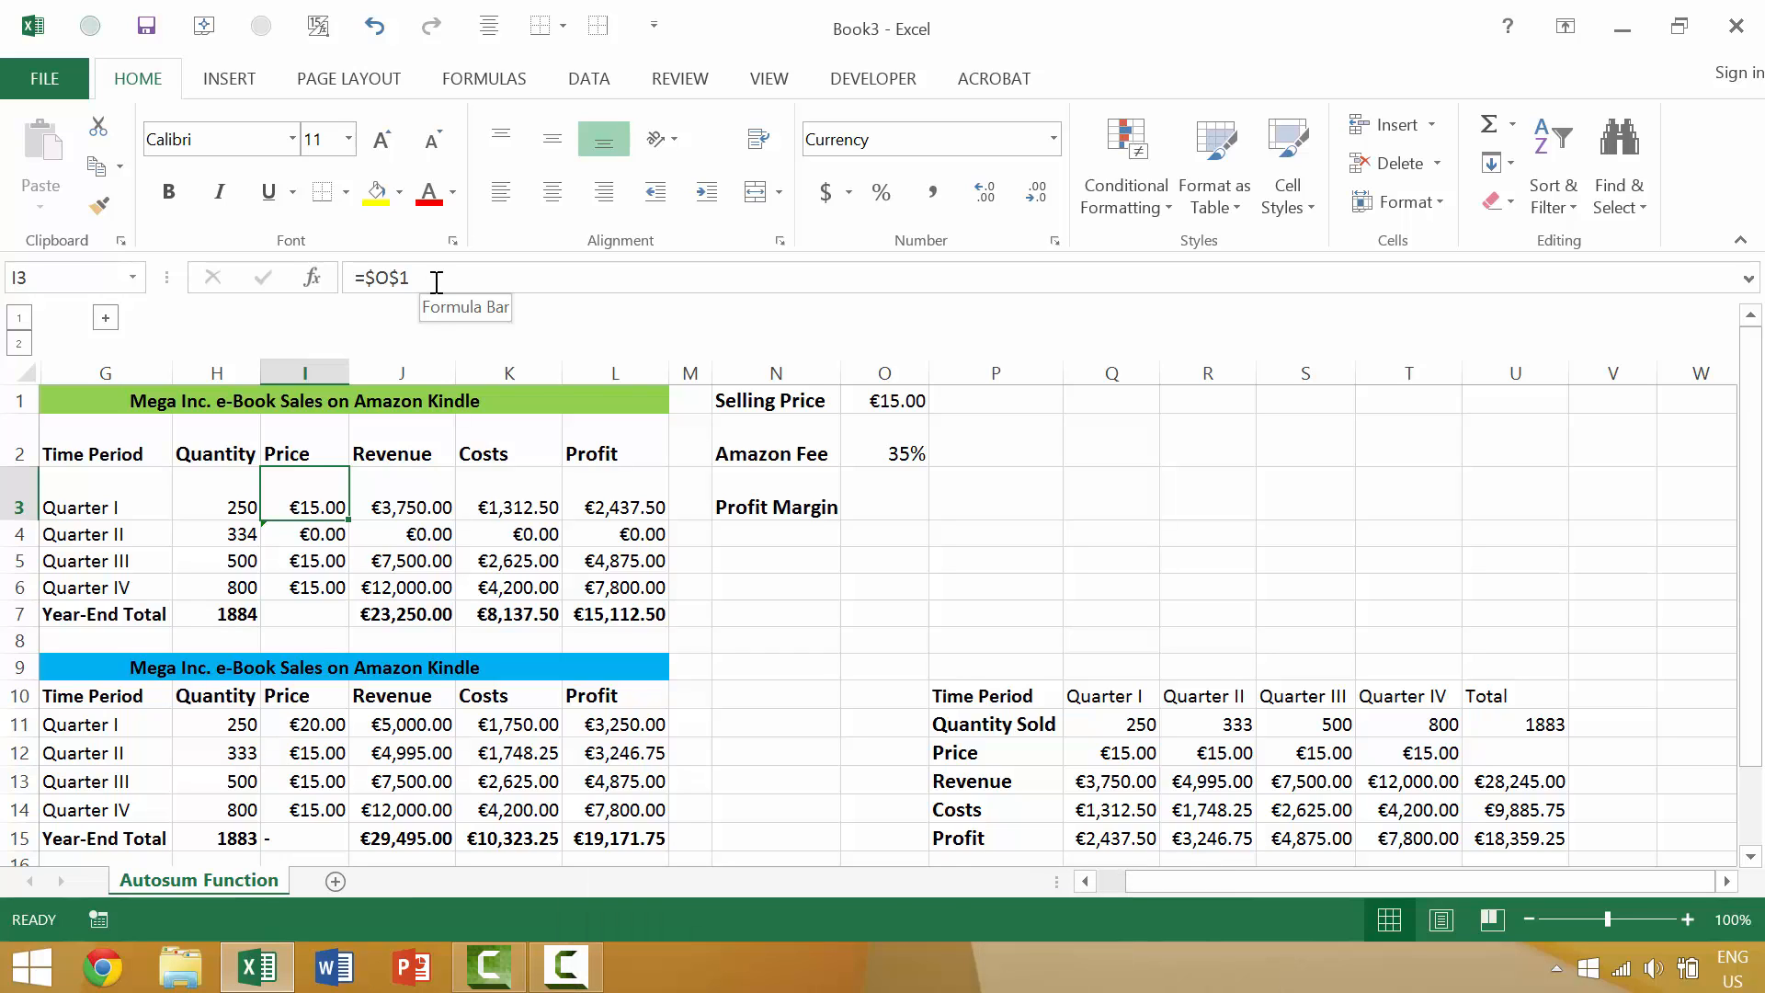
# Change the formula in I4 to =$O$1, finishing on cell H4, and undo that change.
pyautogui.press('Down')
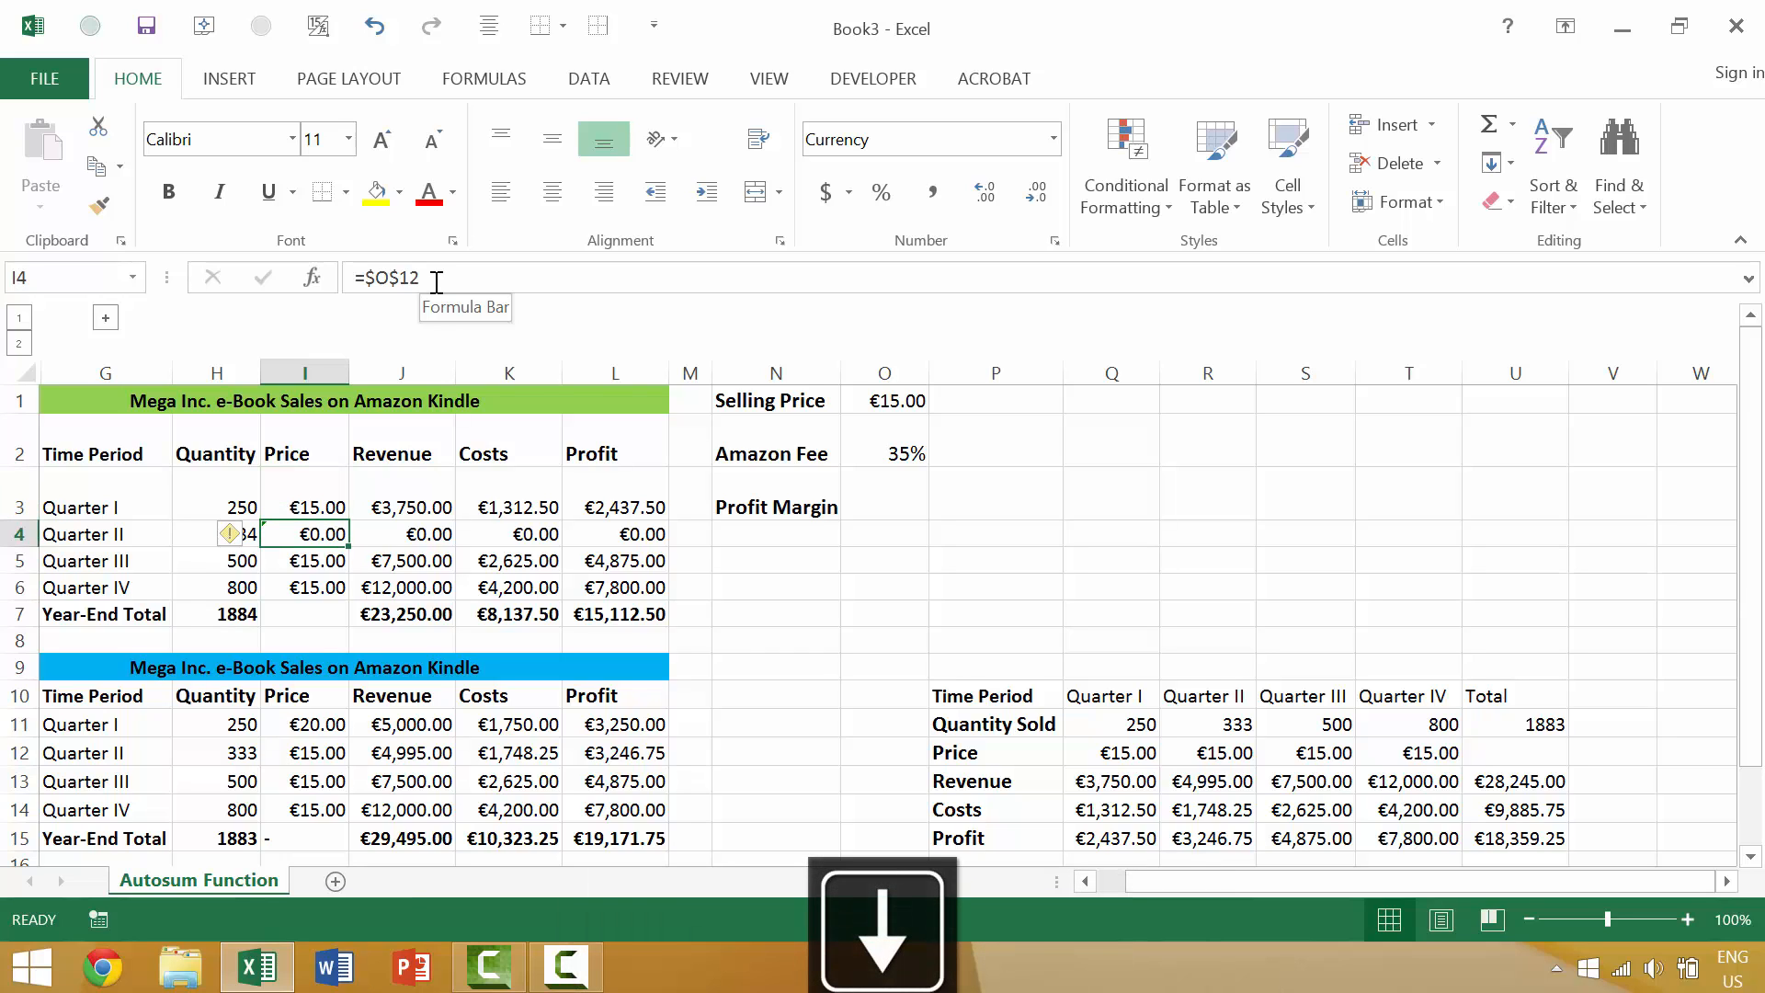
pyautogui.click(437, 282)
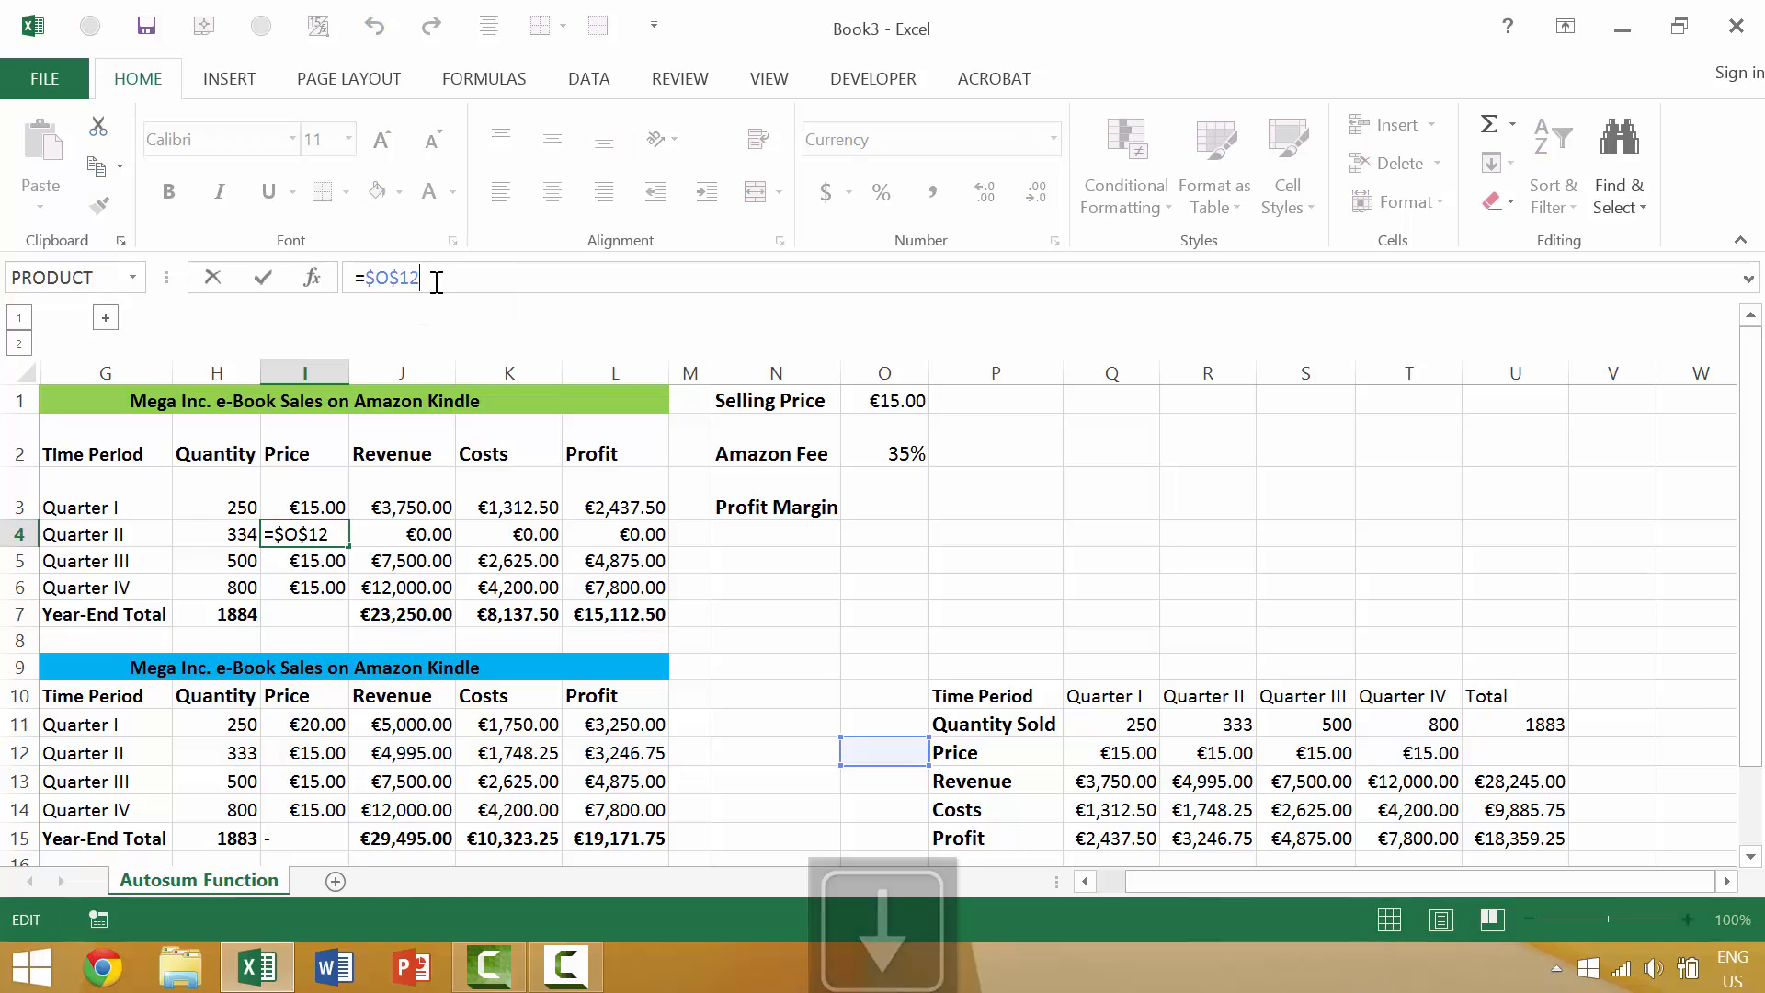
pyautogui.press('BackSpace')
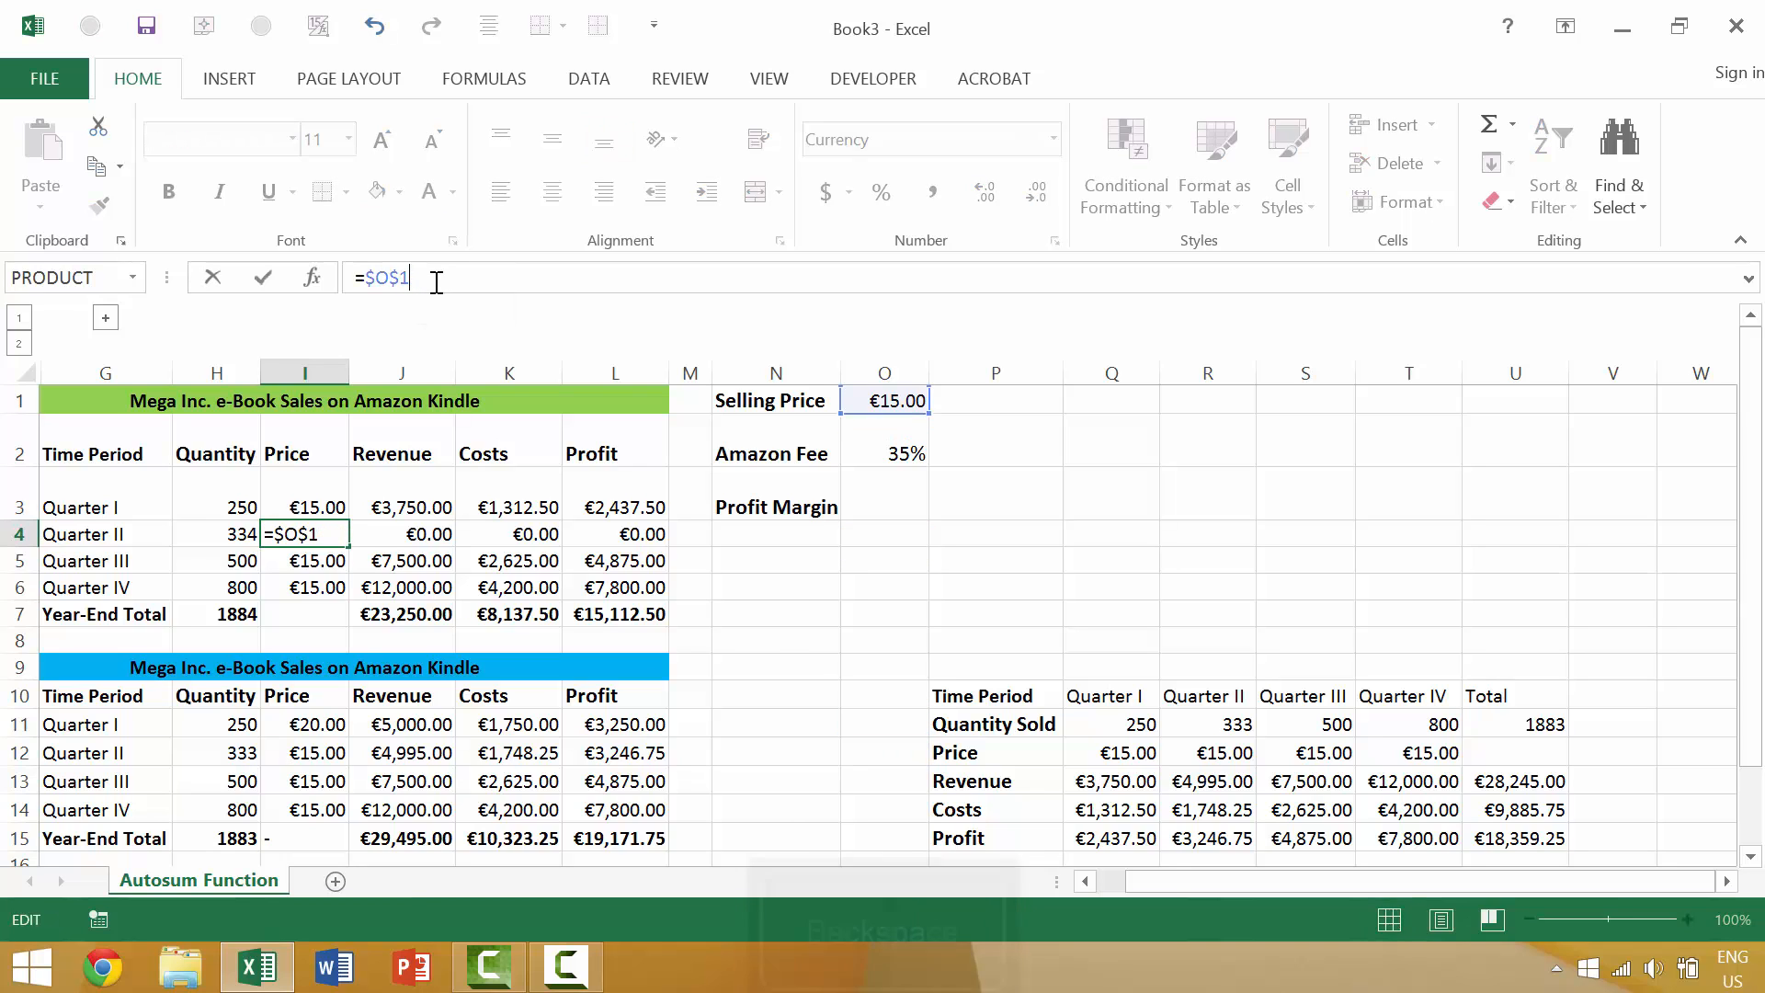
pyautogui.hotkey('shift', 'Tab')
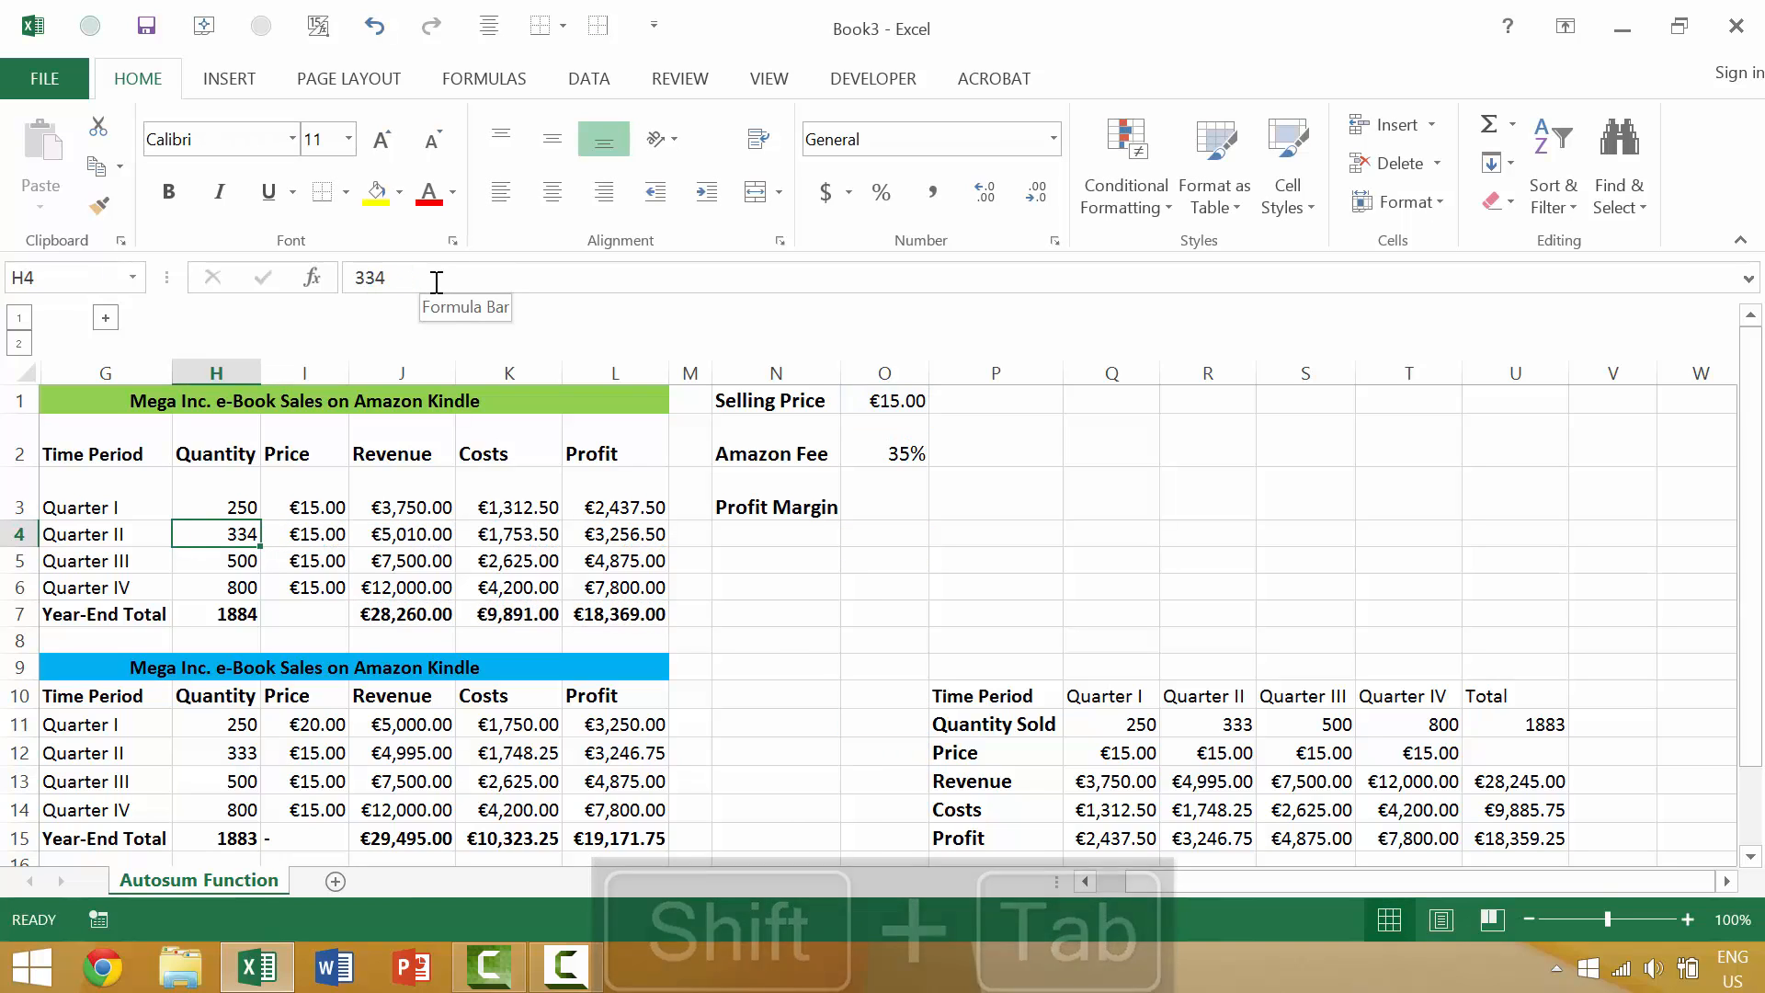
pyautogui.hotkey('ctrl', 'z')
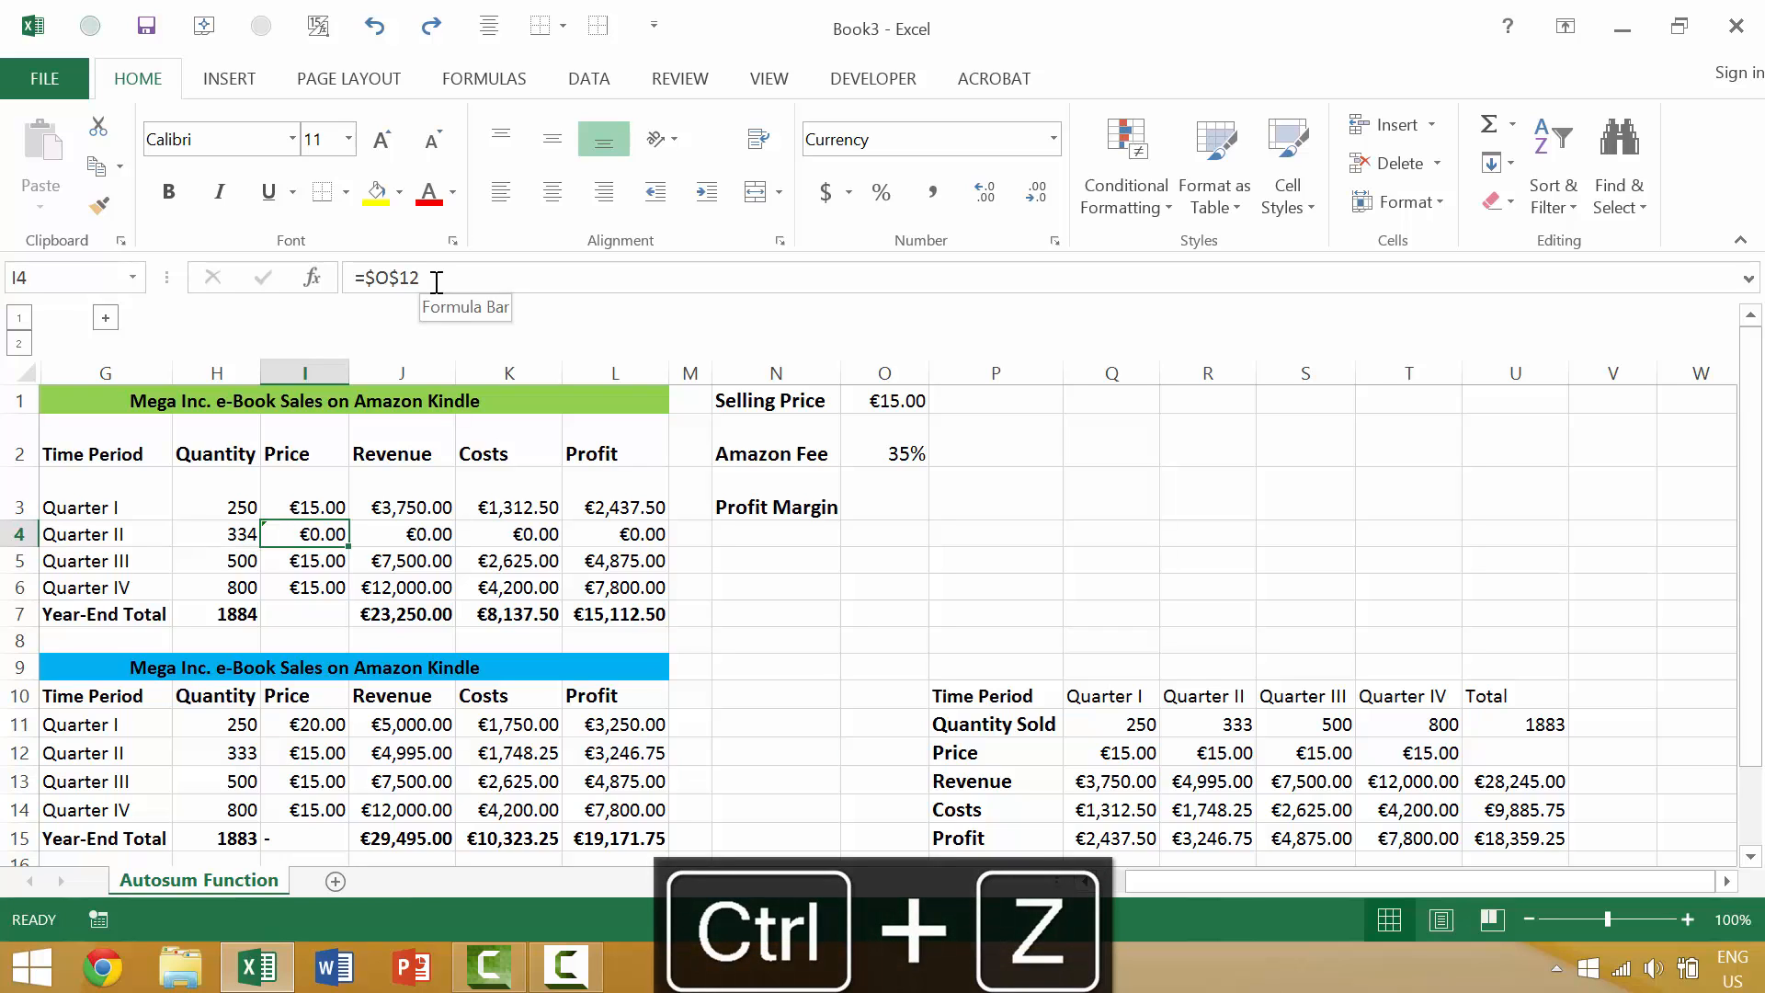
# Restore the Quarter II price formula in I4 to =$O$1, finishing with cell I3 selected.
pyautogui.click(437, 282)
pyautogui.press('BackSpace')
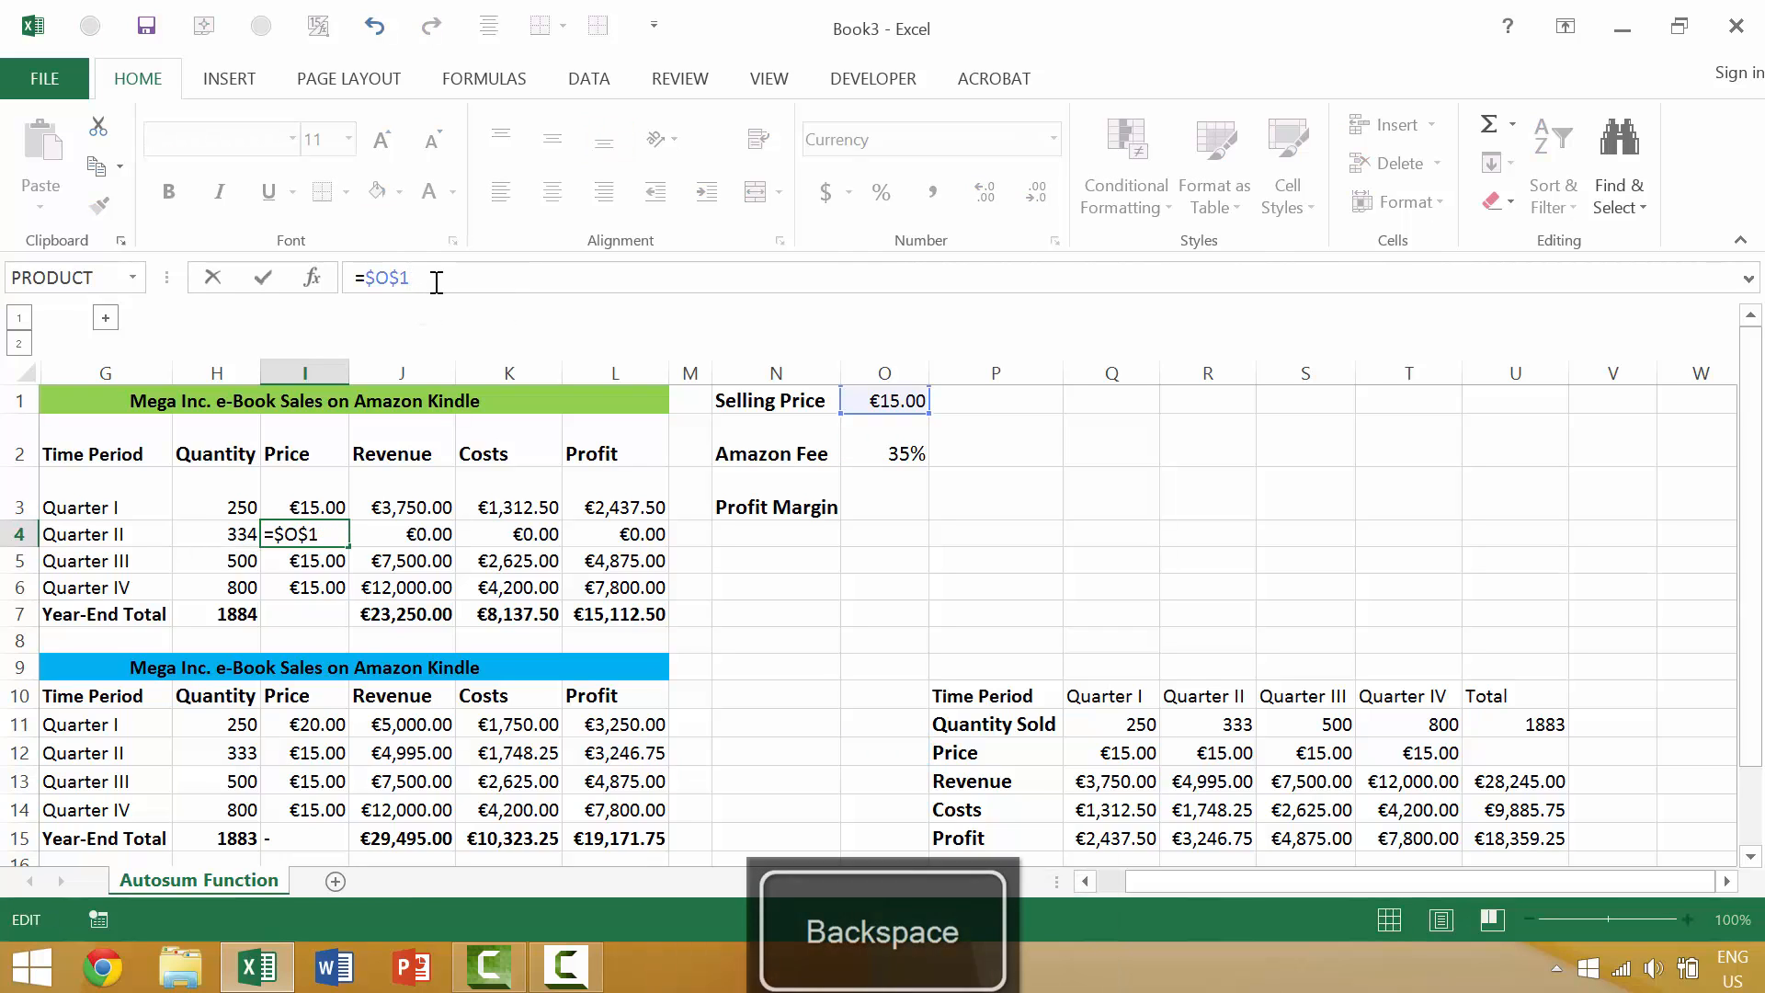
pyautogui.hotkey('shift', 'Return')
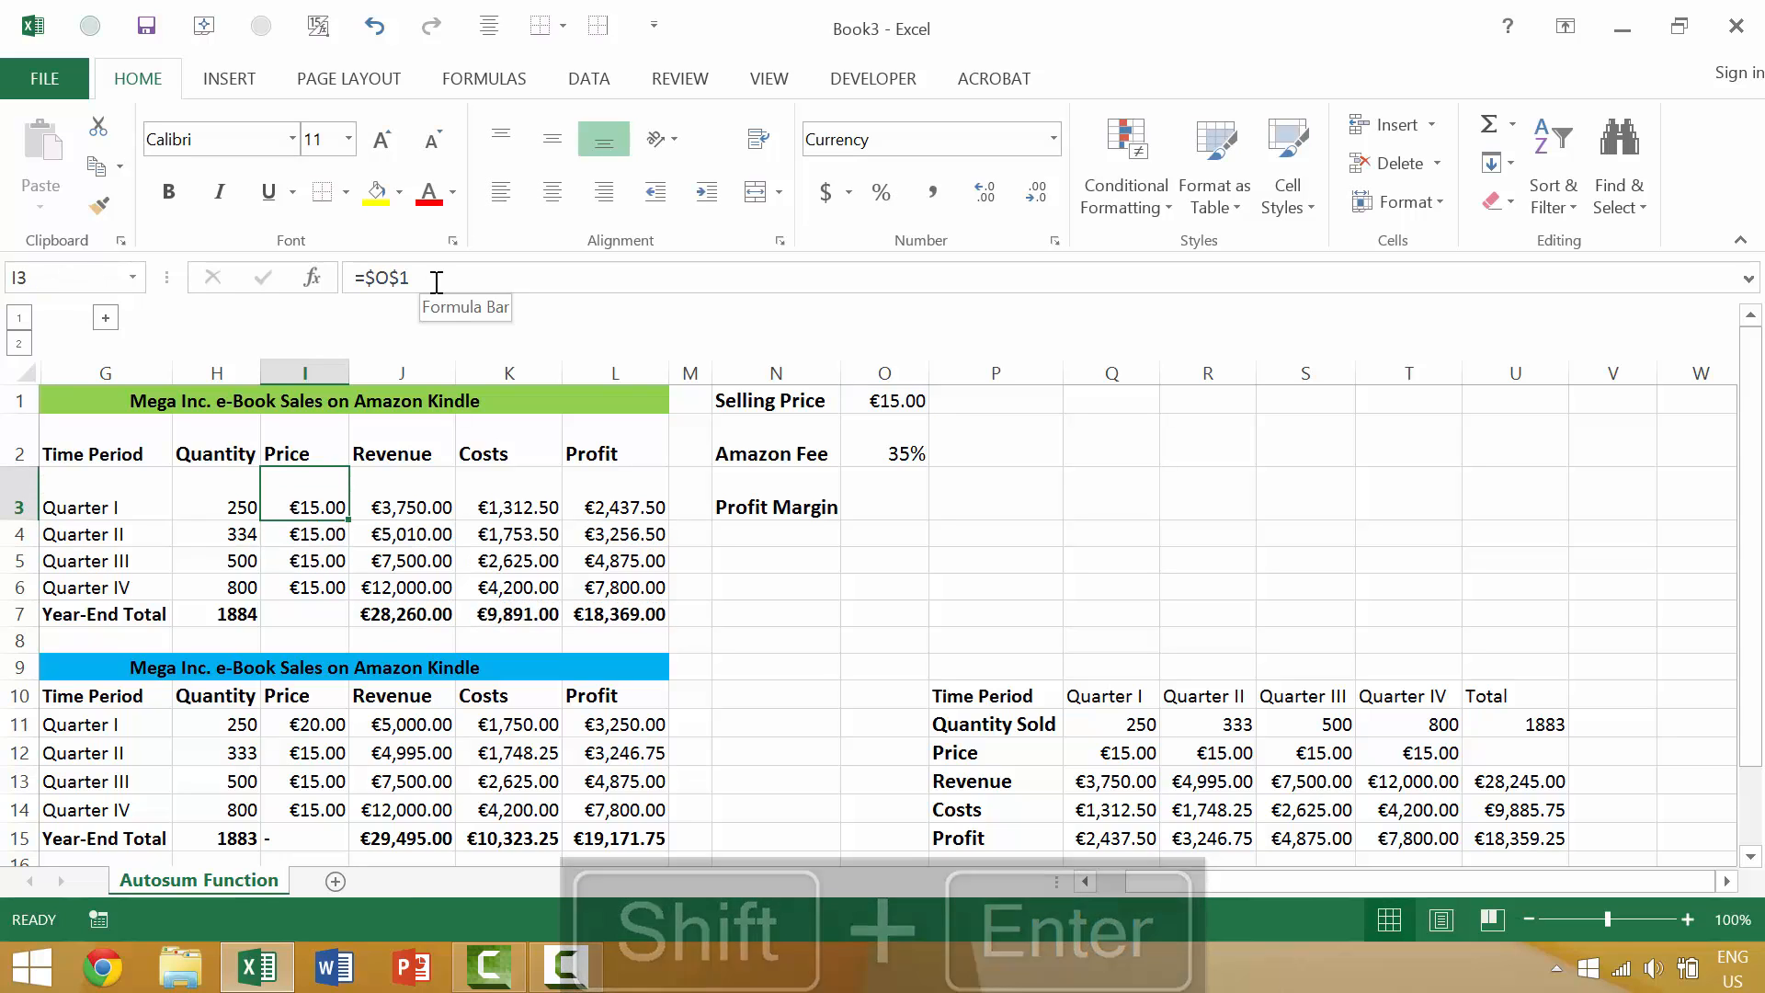
# Edit I4 directly in the cell, re-entering the final 1 of =$O$1 and finishing on the cell above.
pyautogui.press('Down')
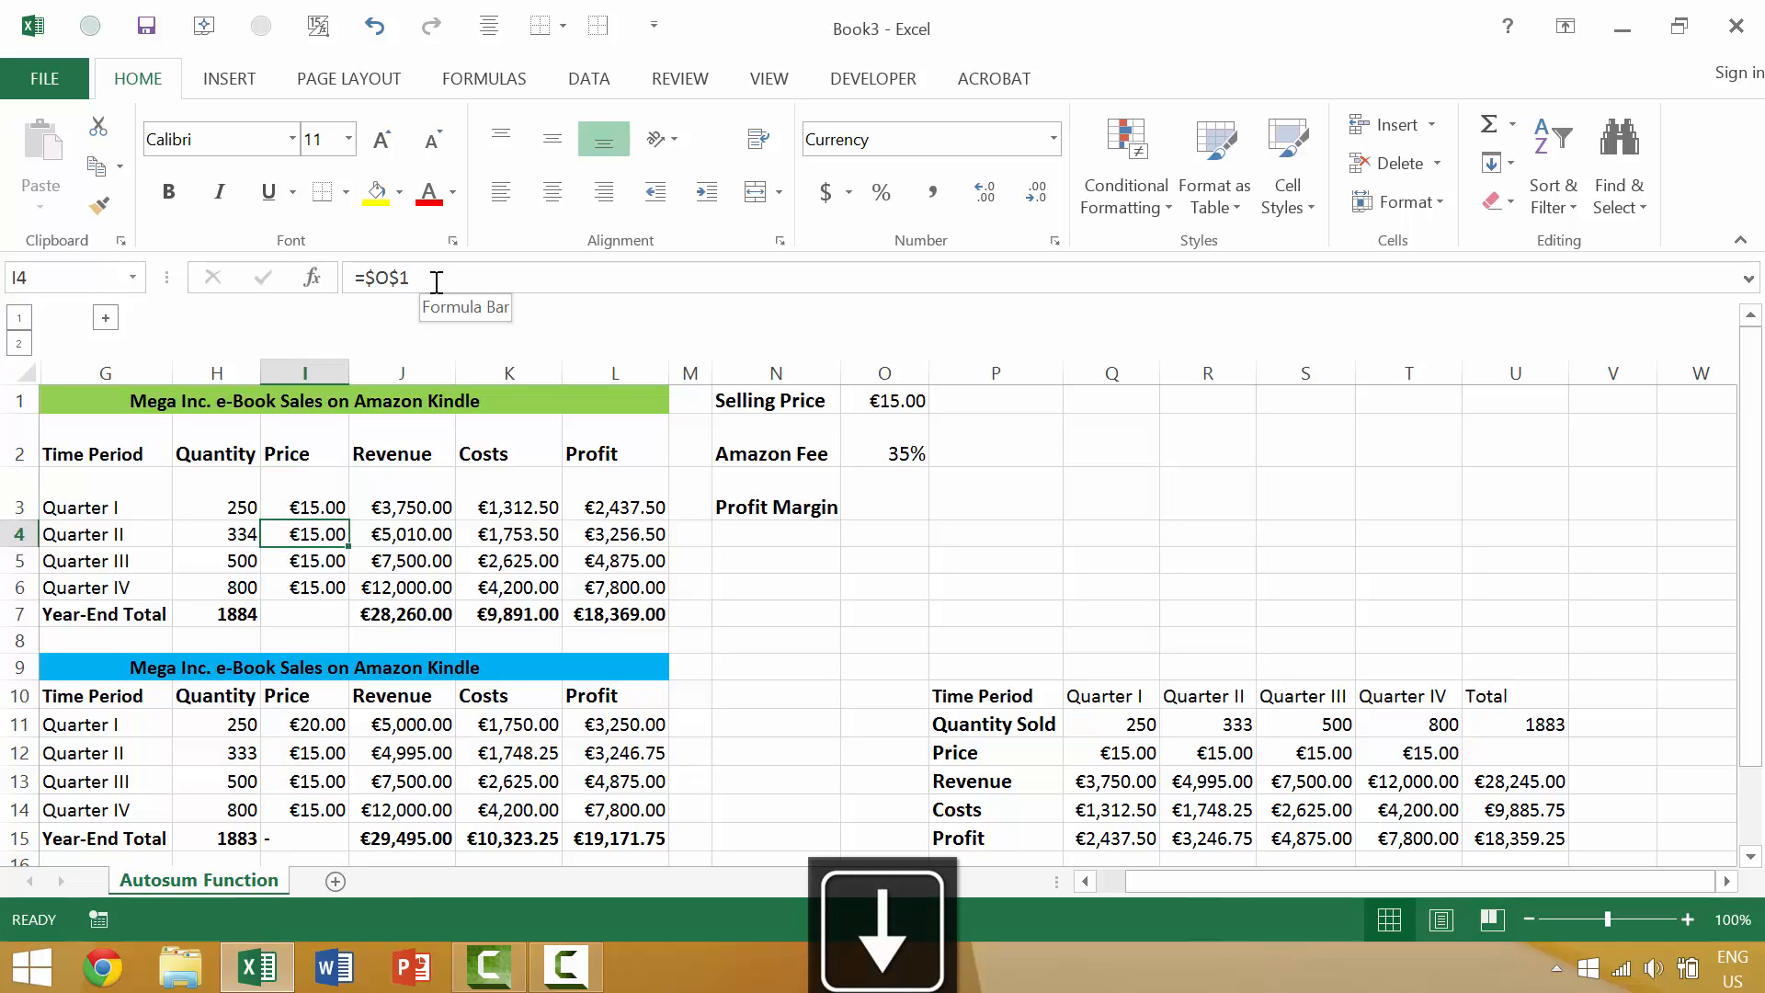
pyautogui.press('F2')
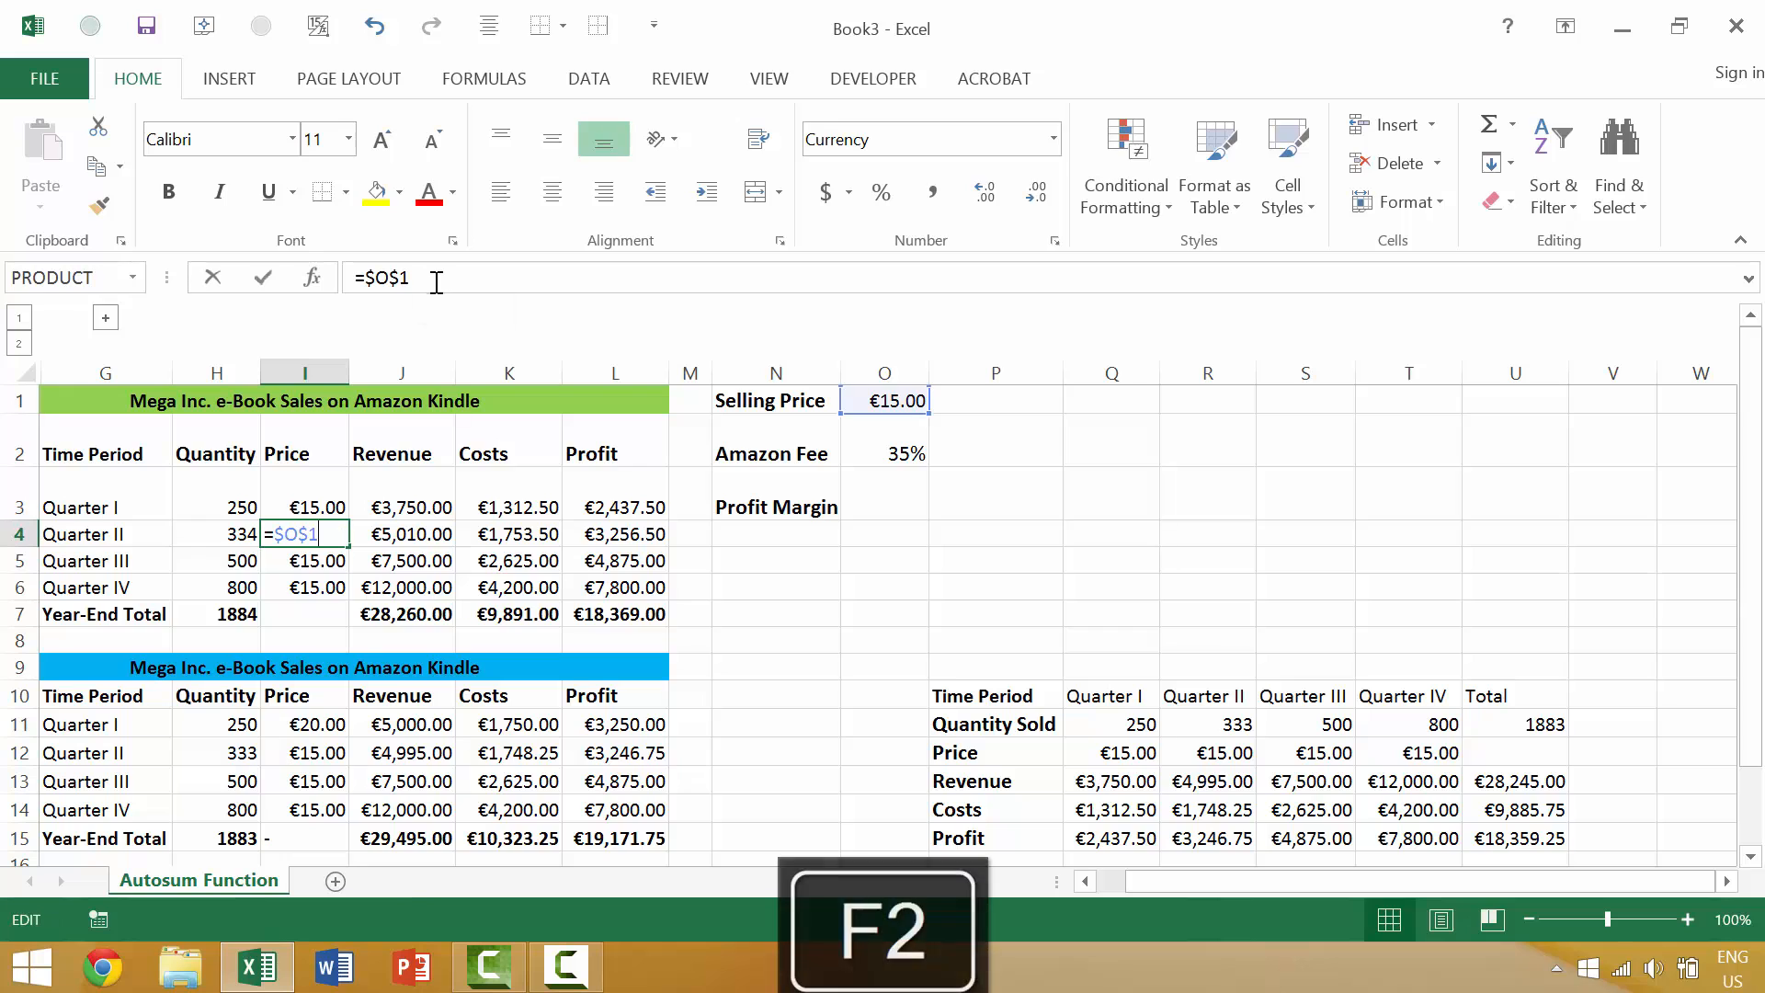
pyautogui.press('BackSpace')
pyautogui.write('1')
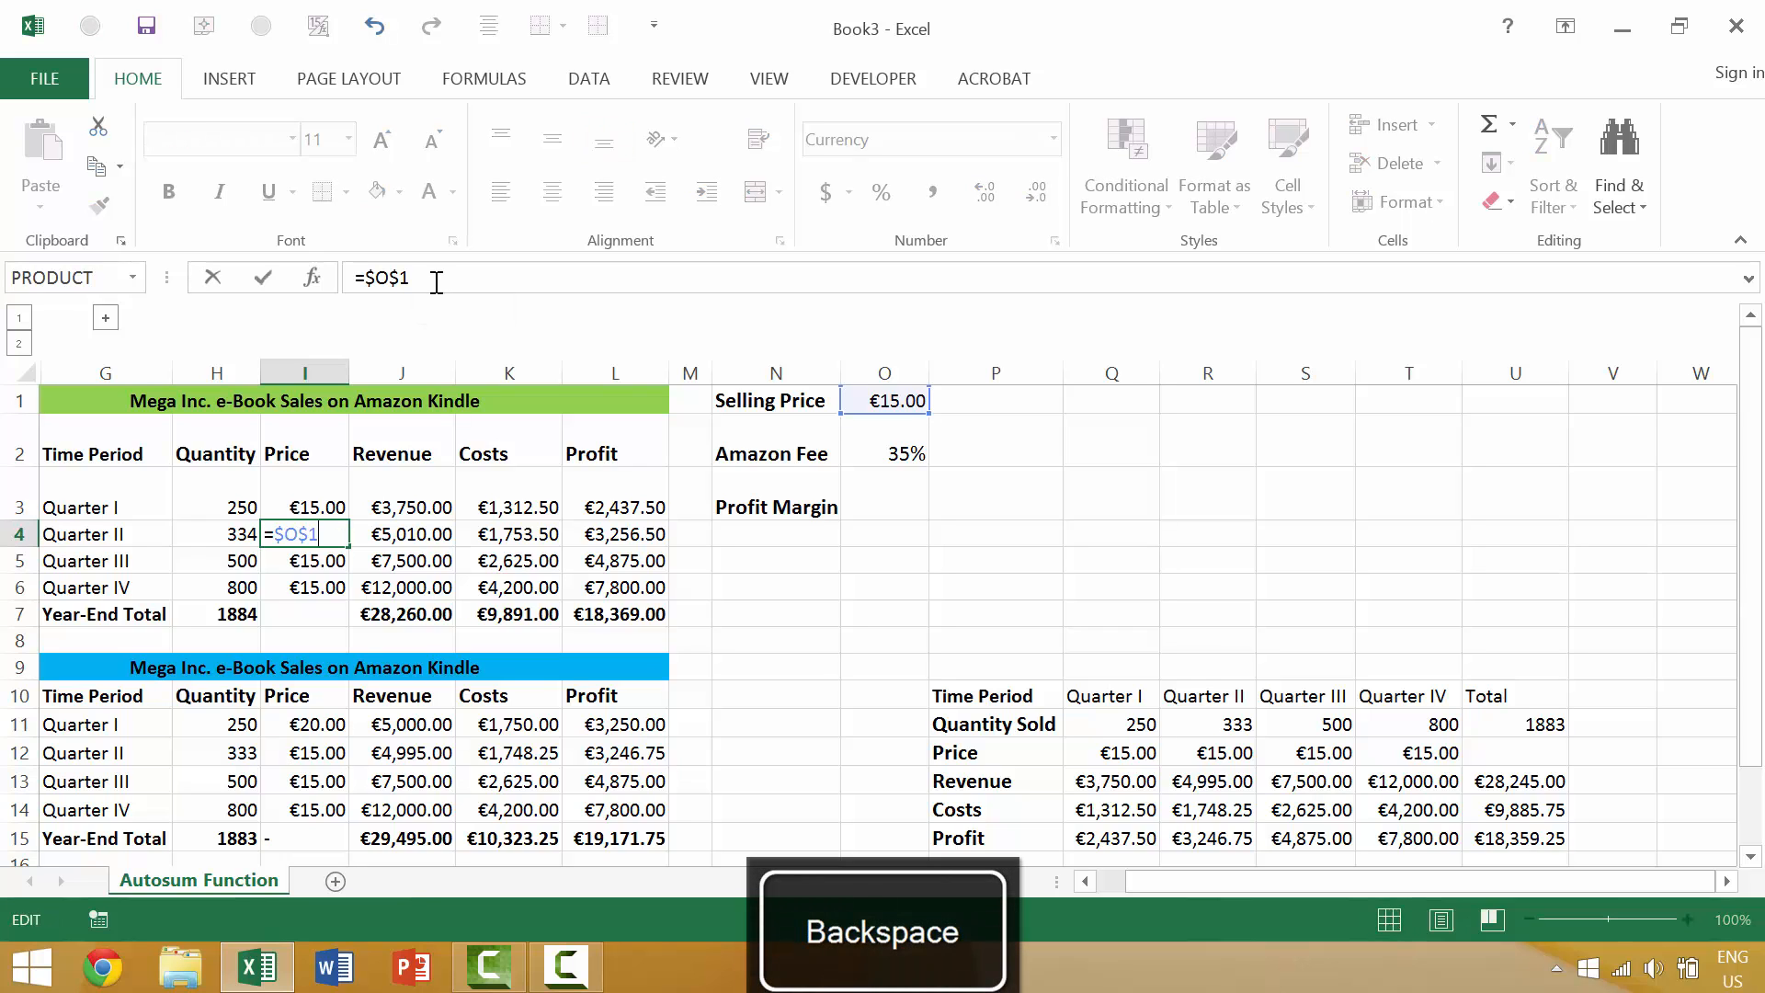
pyautogui.hotkey('shift', 'Return')
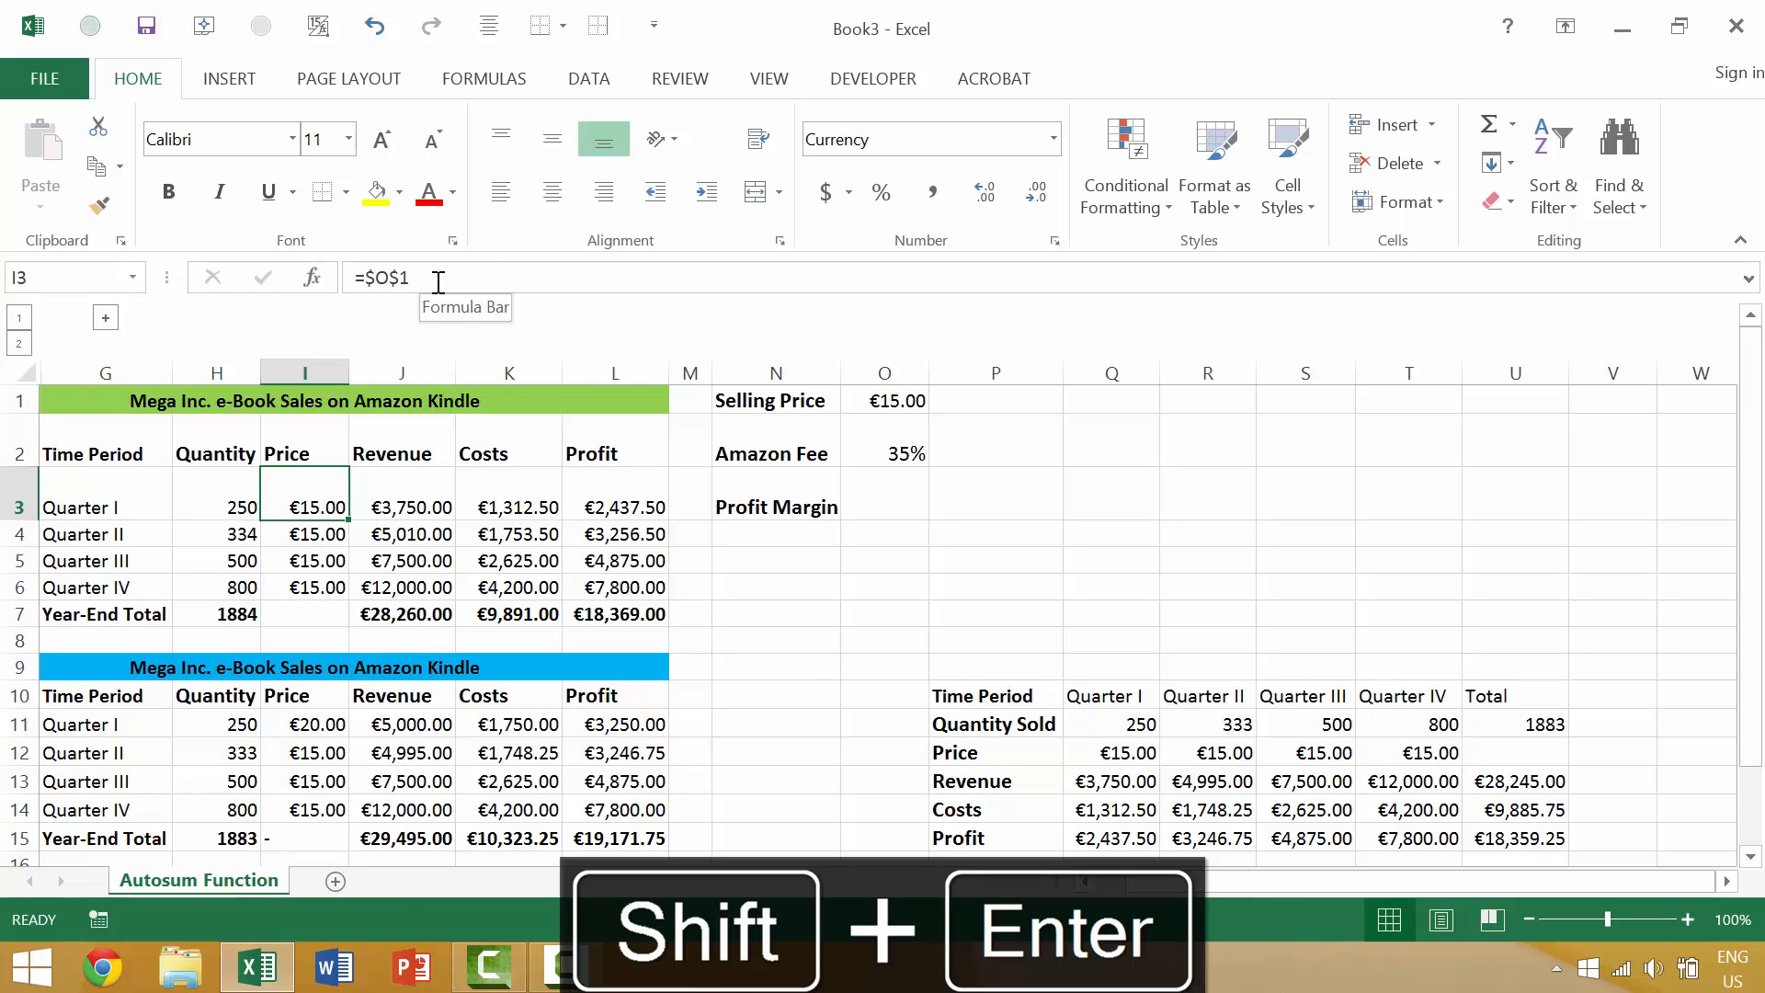
# Change the Quarter II price formula in I4 to =$O$12, finishing with cell I3 selected.
pyautogui.click(313, 537)
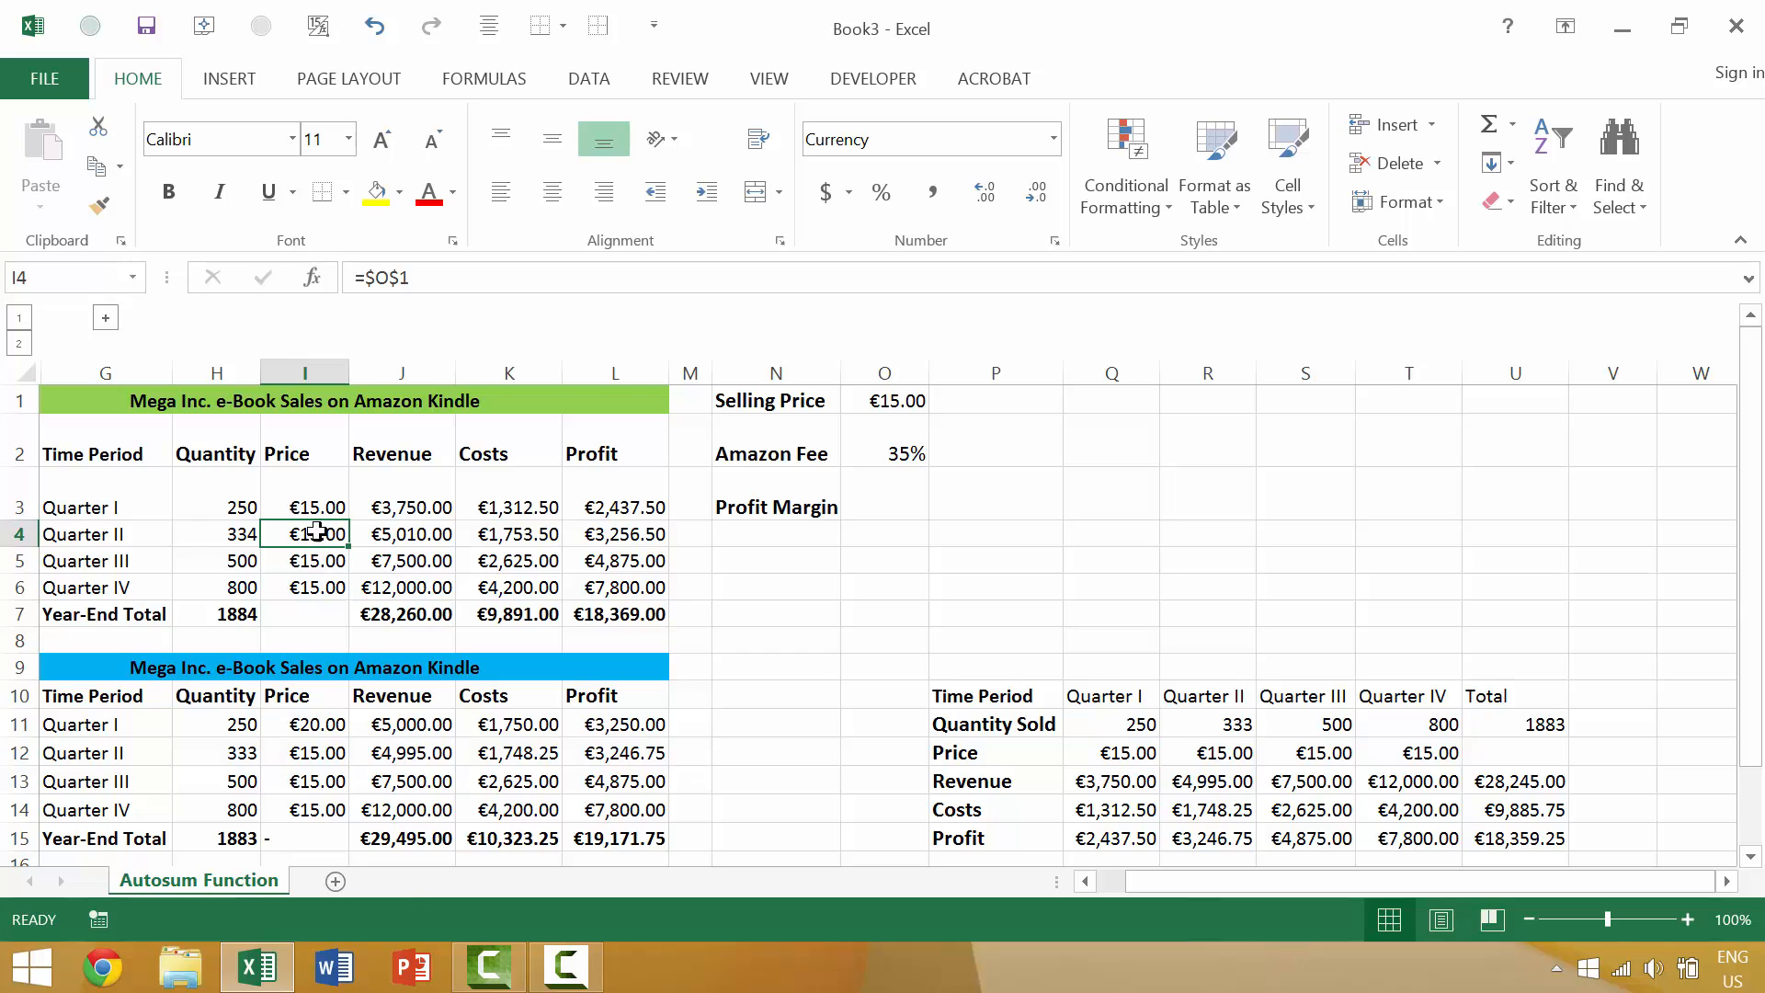
pyautogui.click(433, 275)
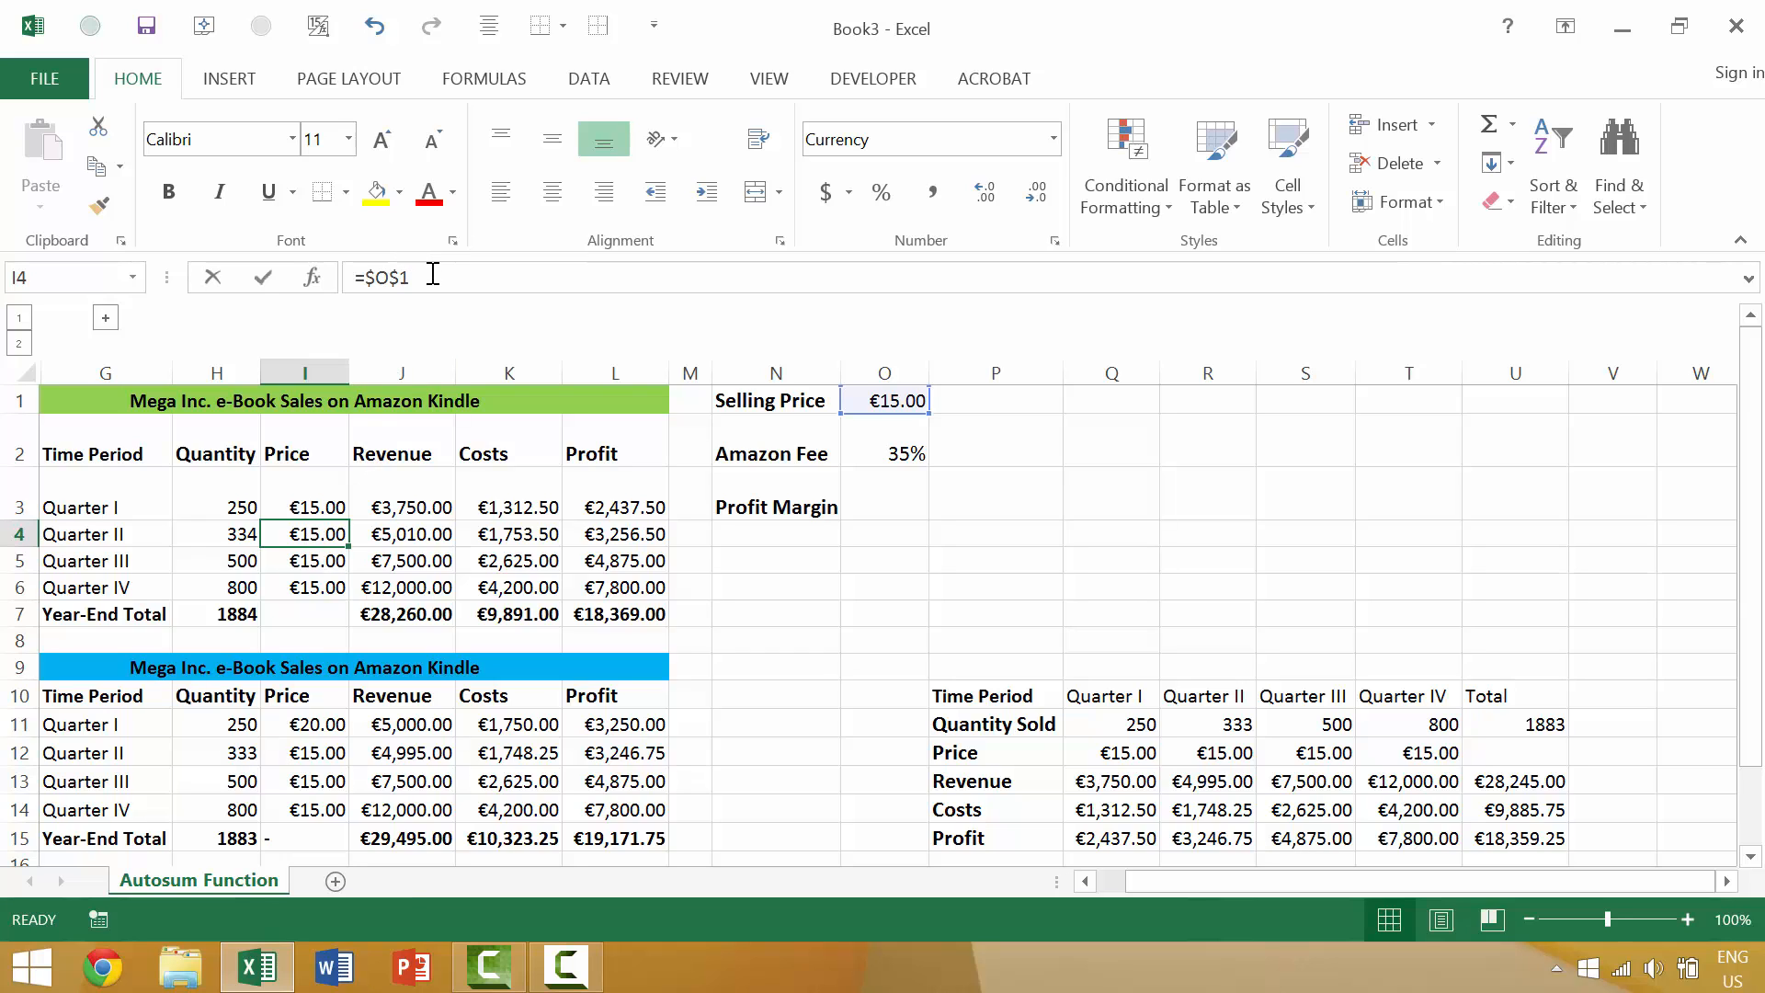
pyautogui.write('2')
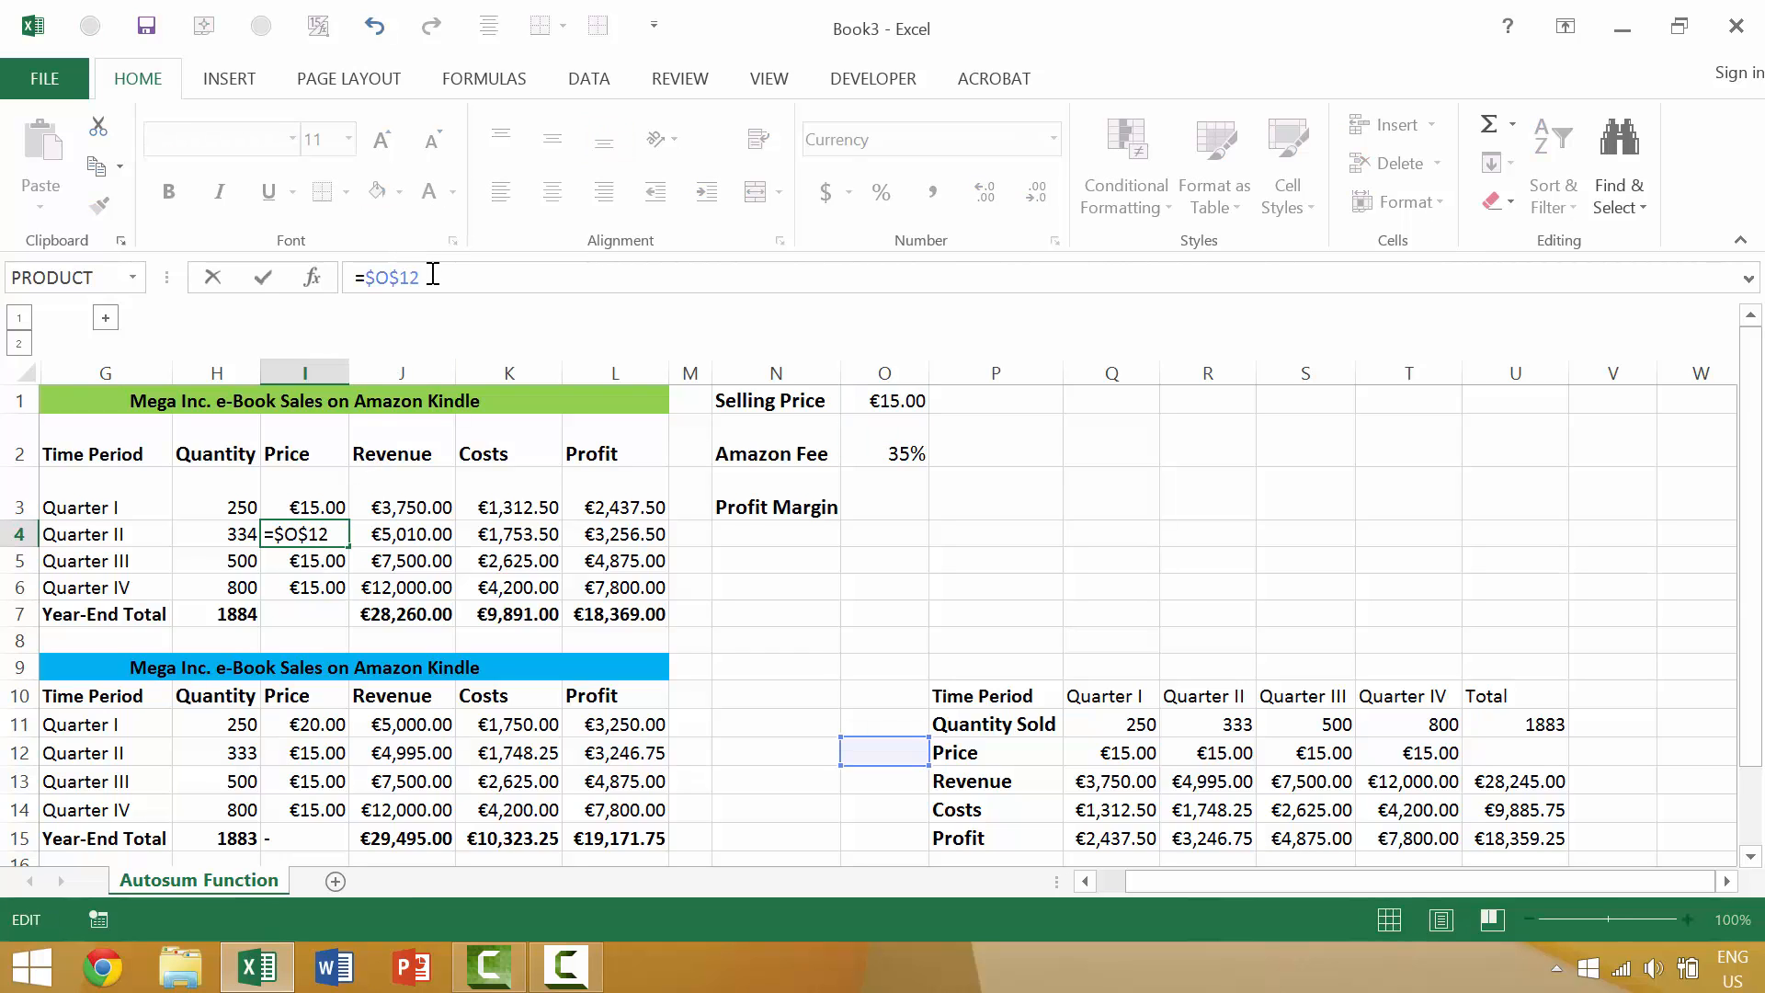
pyautogui.click(326, 503)
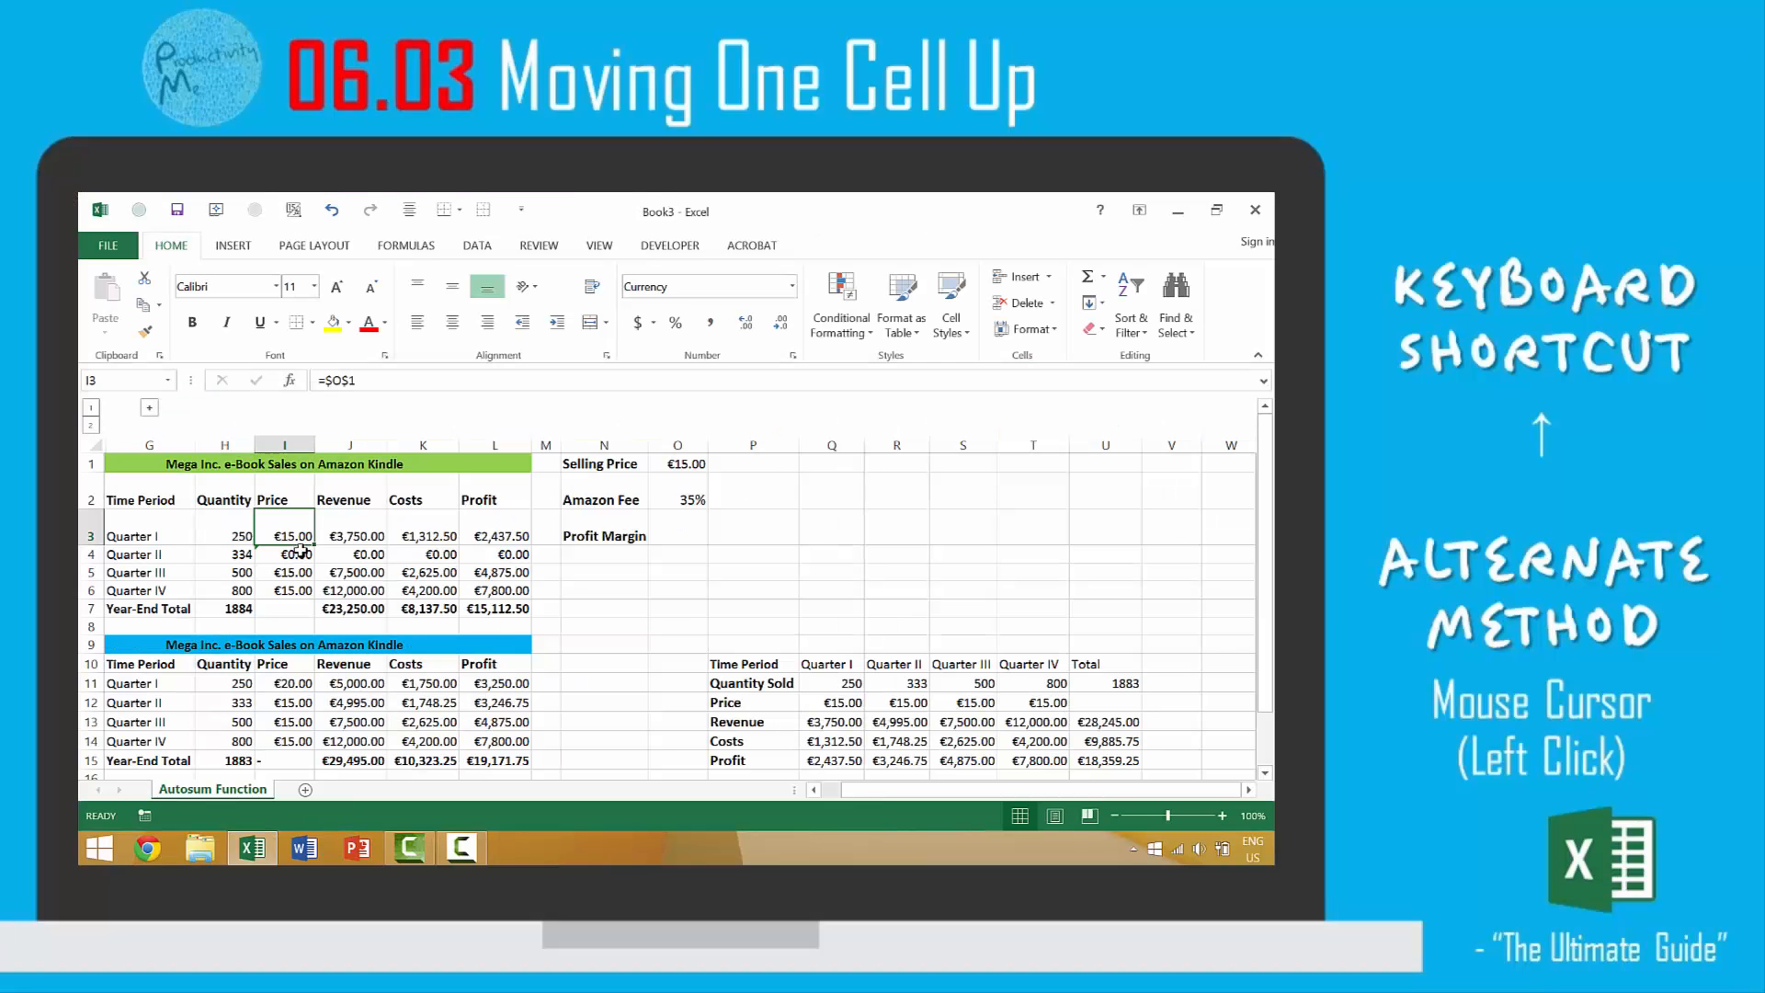
# Restore the Quarter II price formula in I4 to =$O$1, keeping I4 itself selected.
pyautogui.click(301, 553)
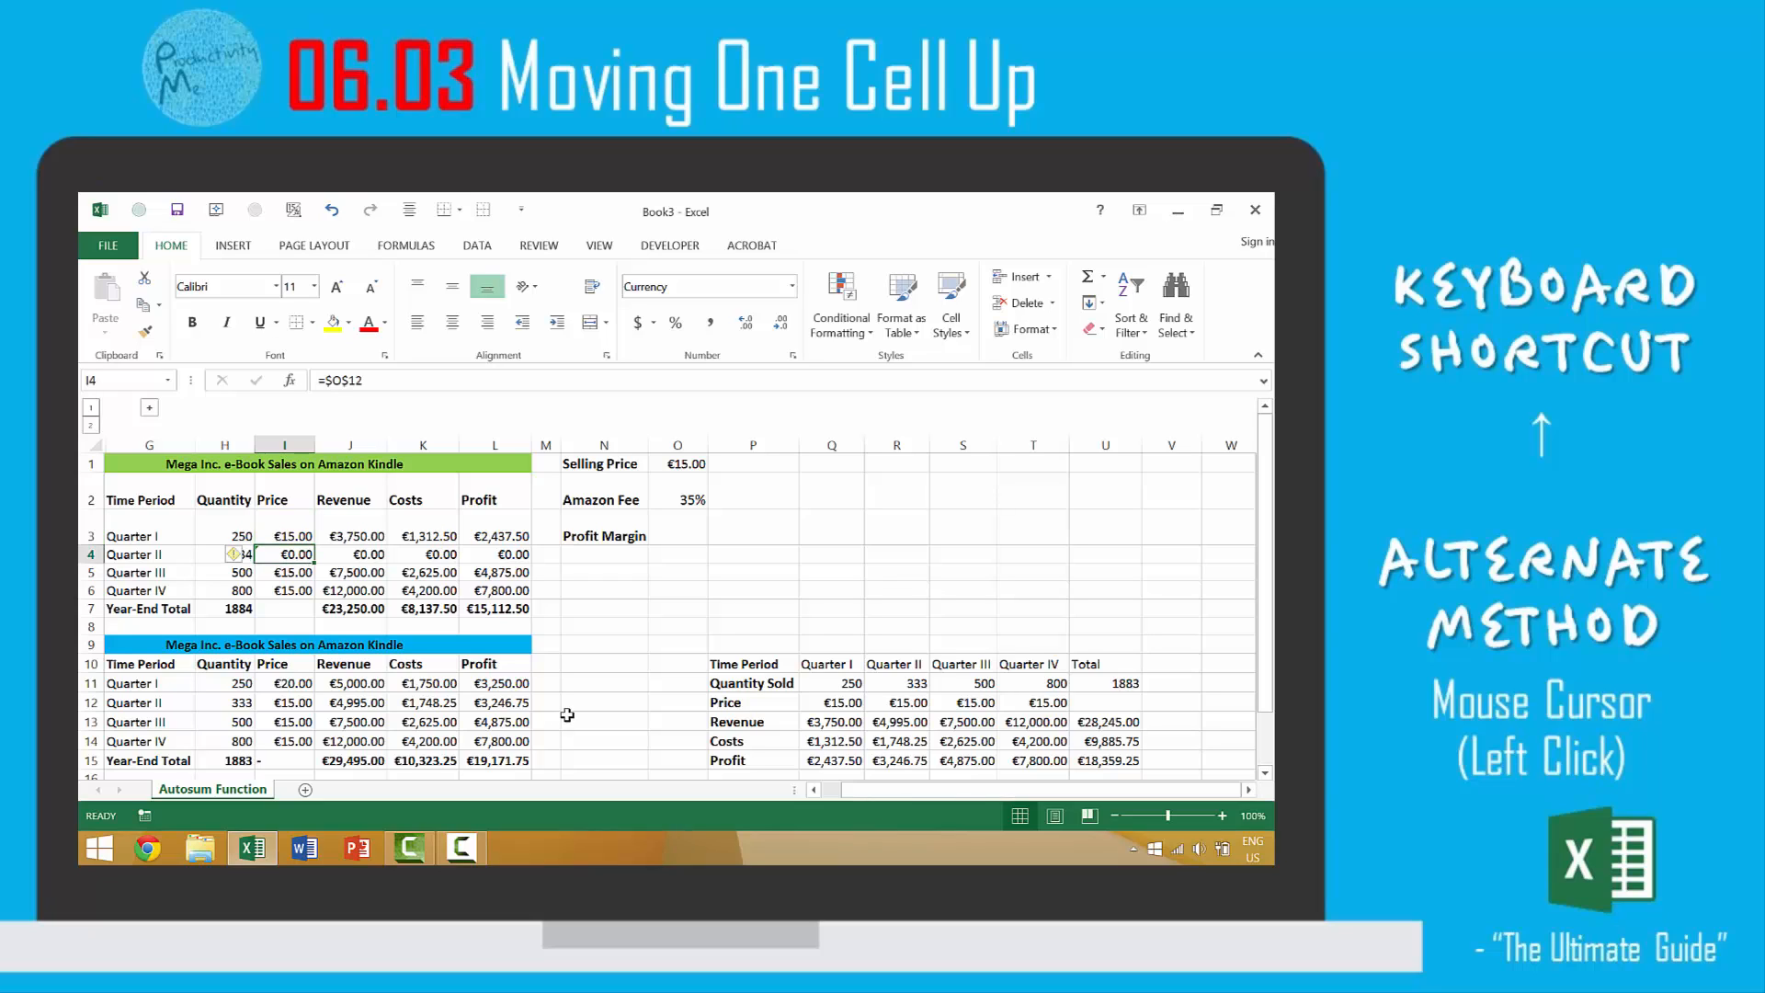
pyautogui.click(429, 378)
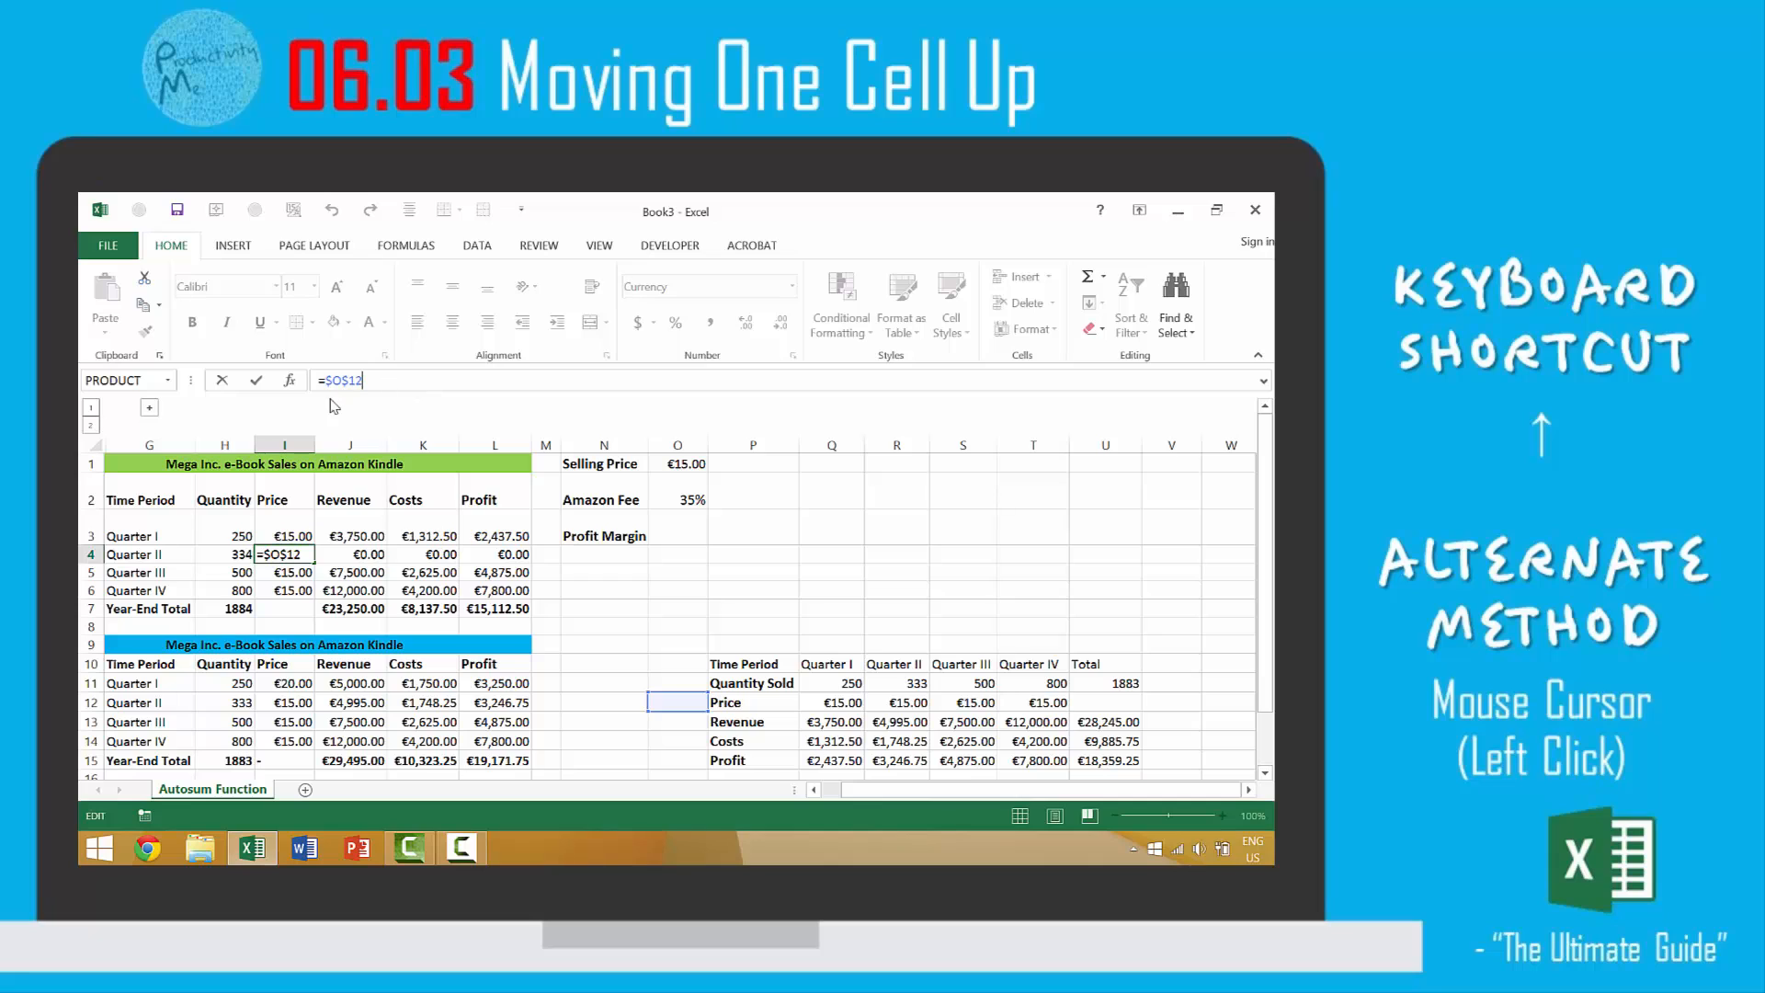
pyautogui.press('BackSpace')
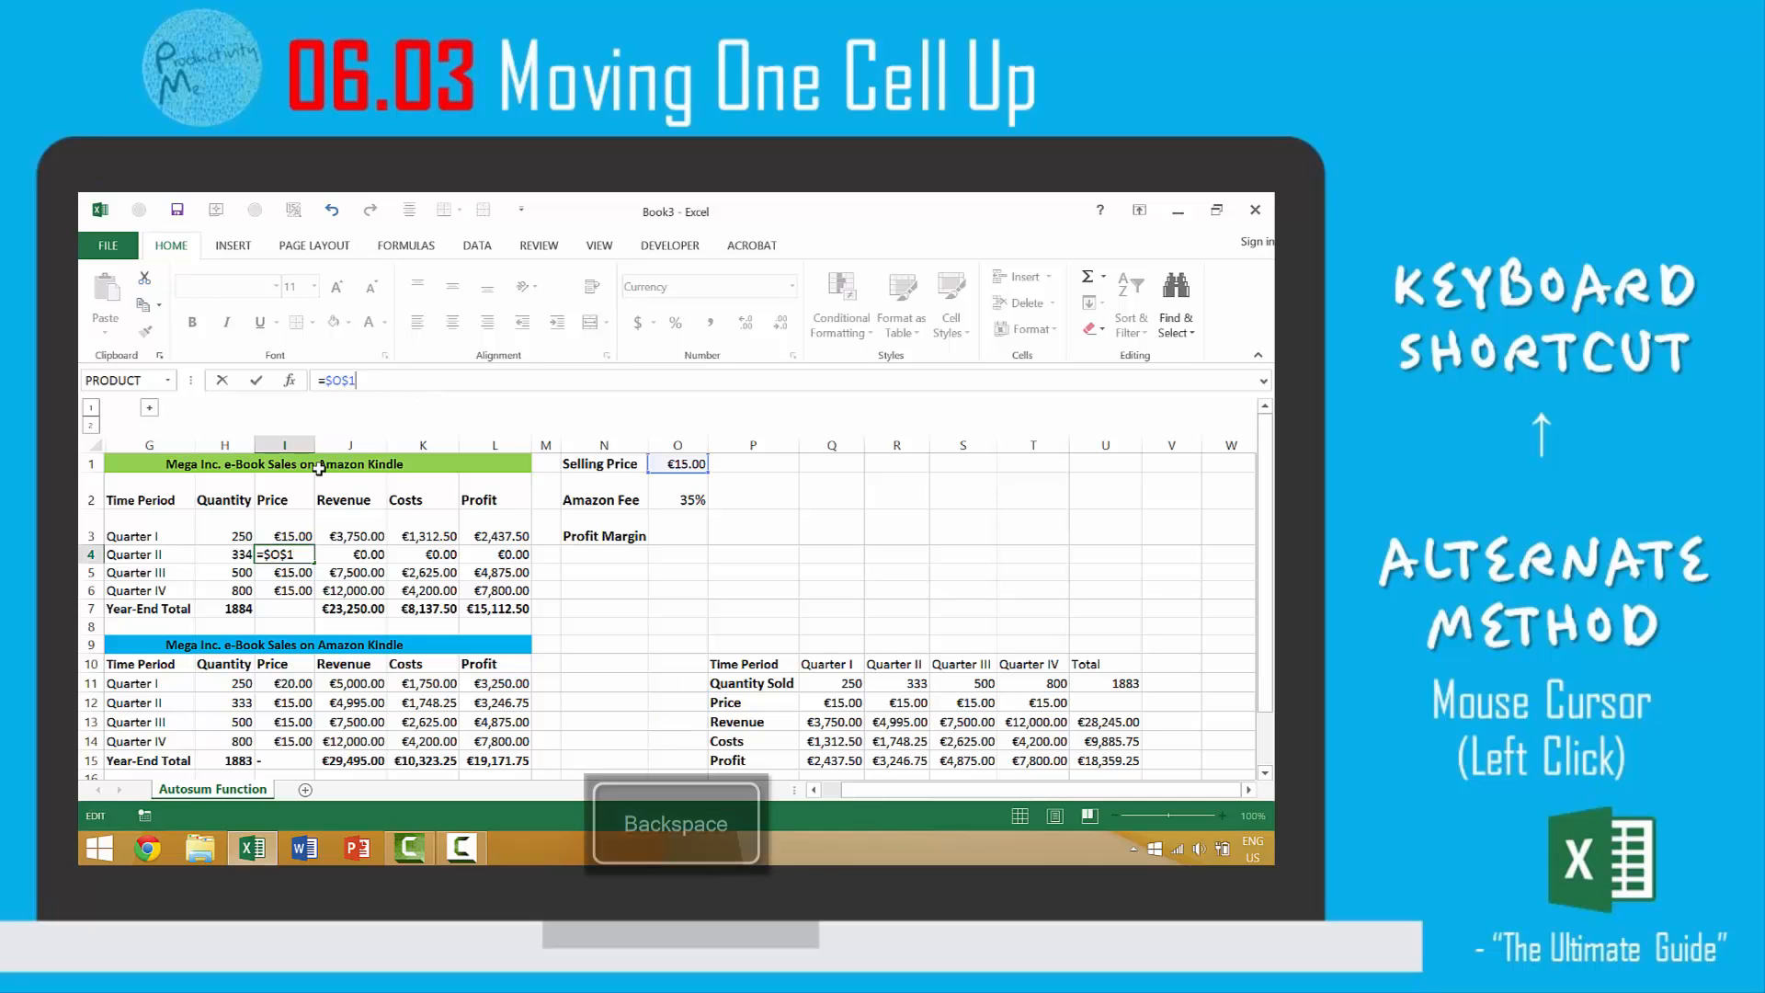
pyautogui.hotkey('ctrl', 'Return')
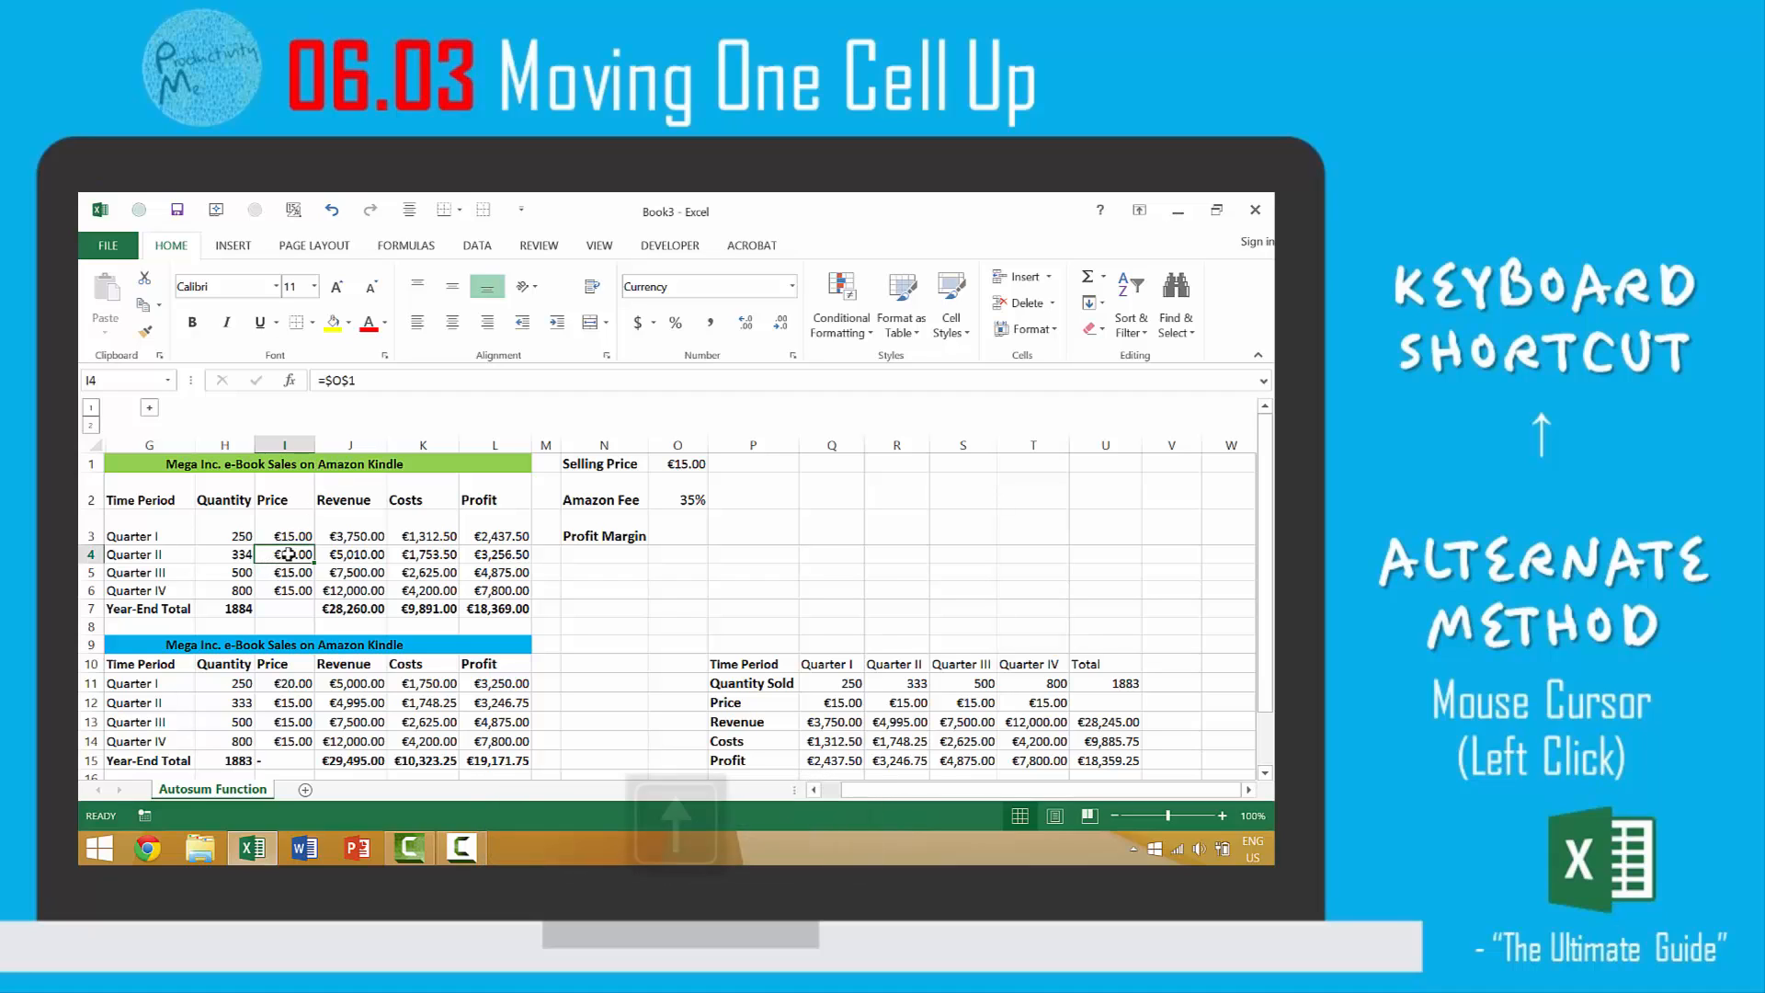
# Move the selection up column I one cell at a time, from I4 to the title row cell I1.
pyautogui.press('Up')
pyautogui.press('Up')
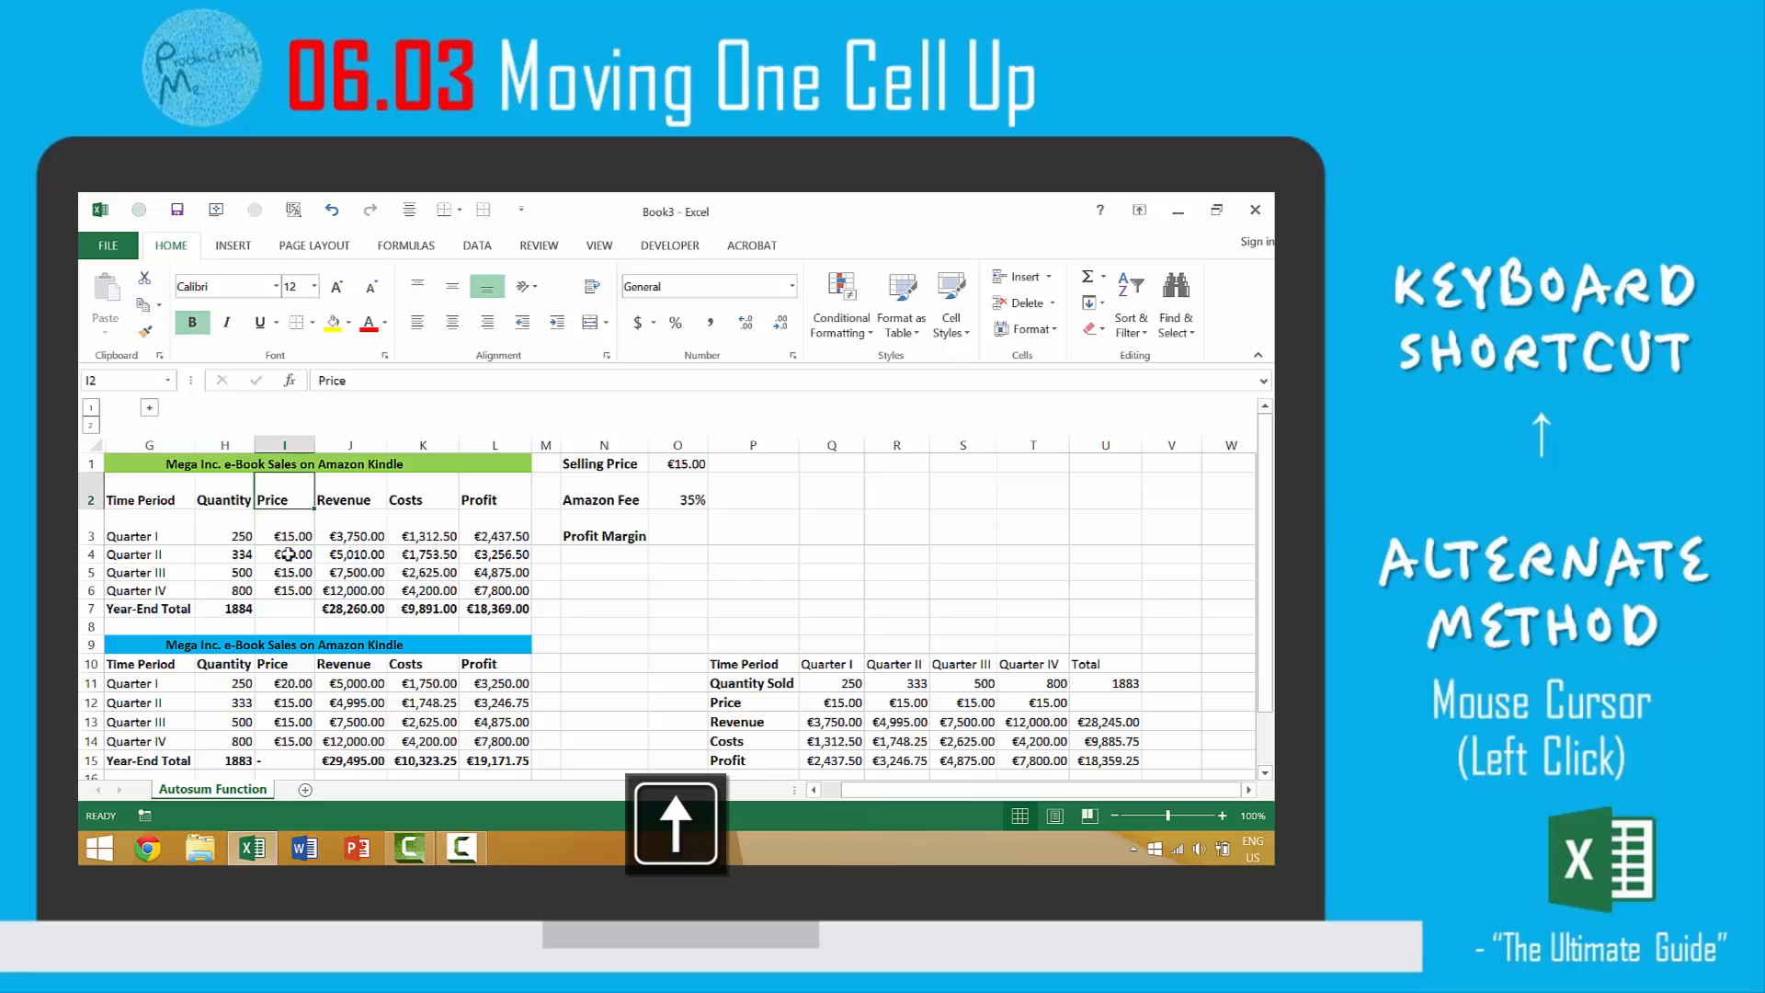
pyautogui.press('Up')
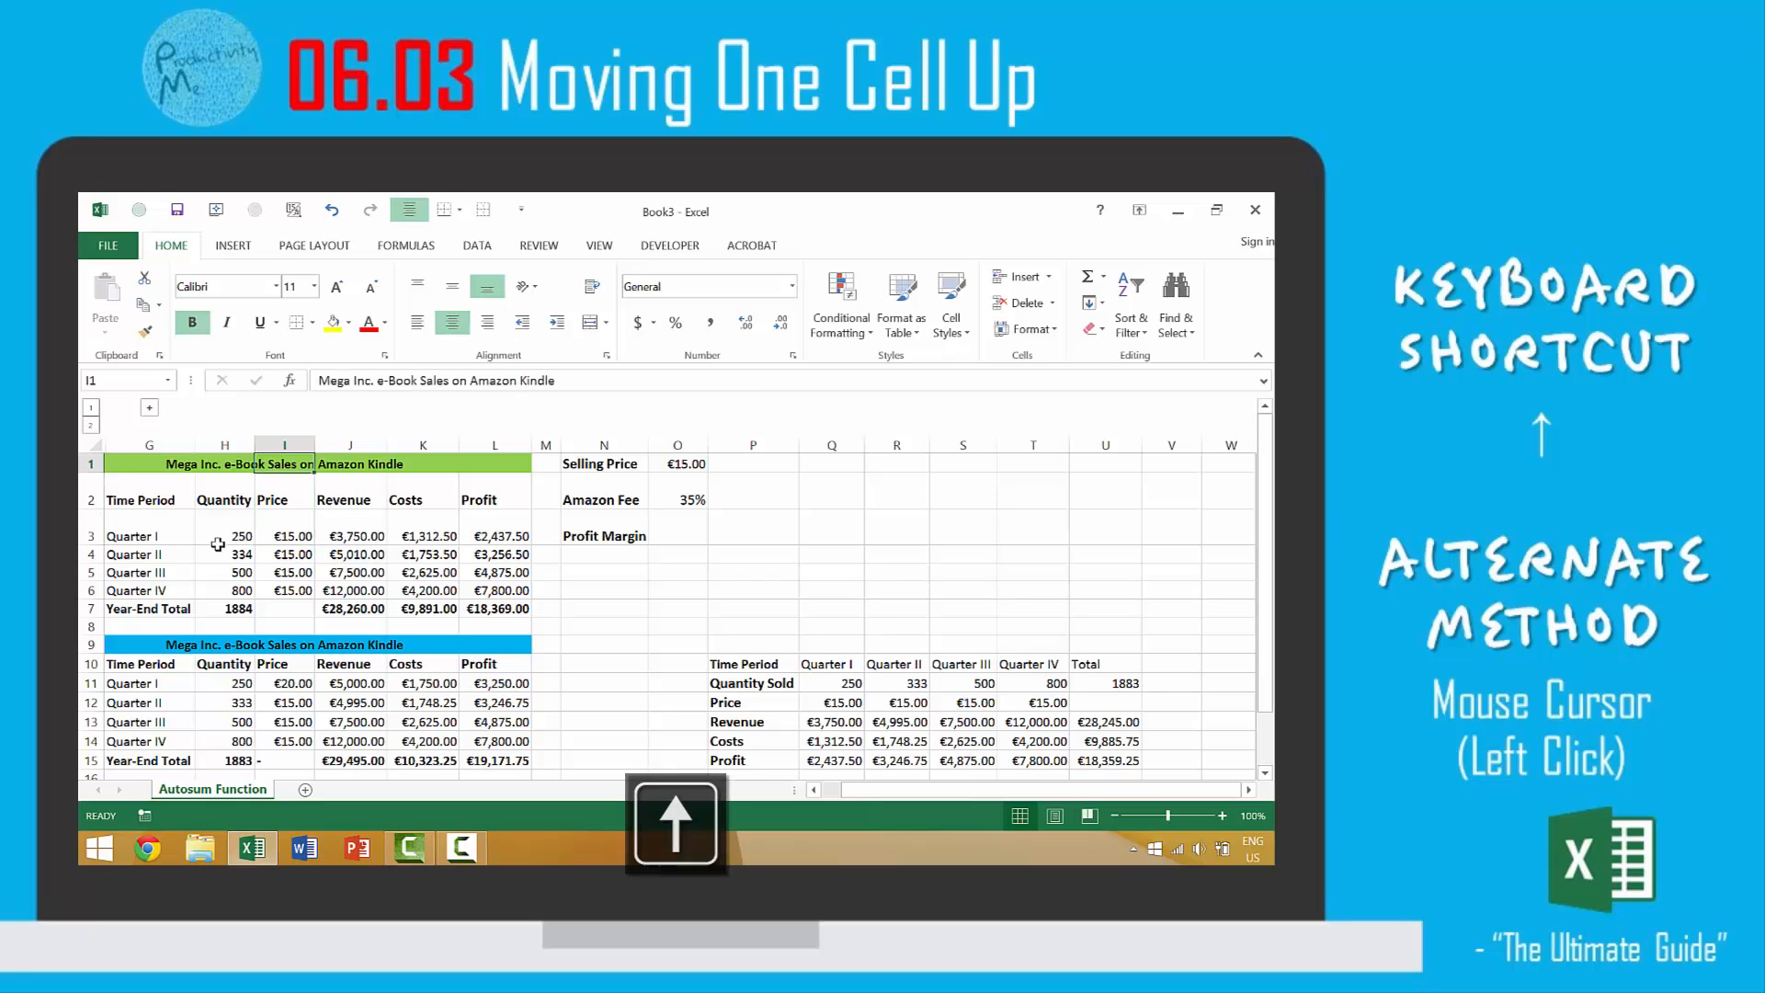
pyautogui.click(274, 522)
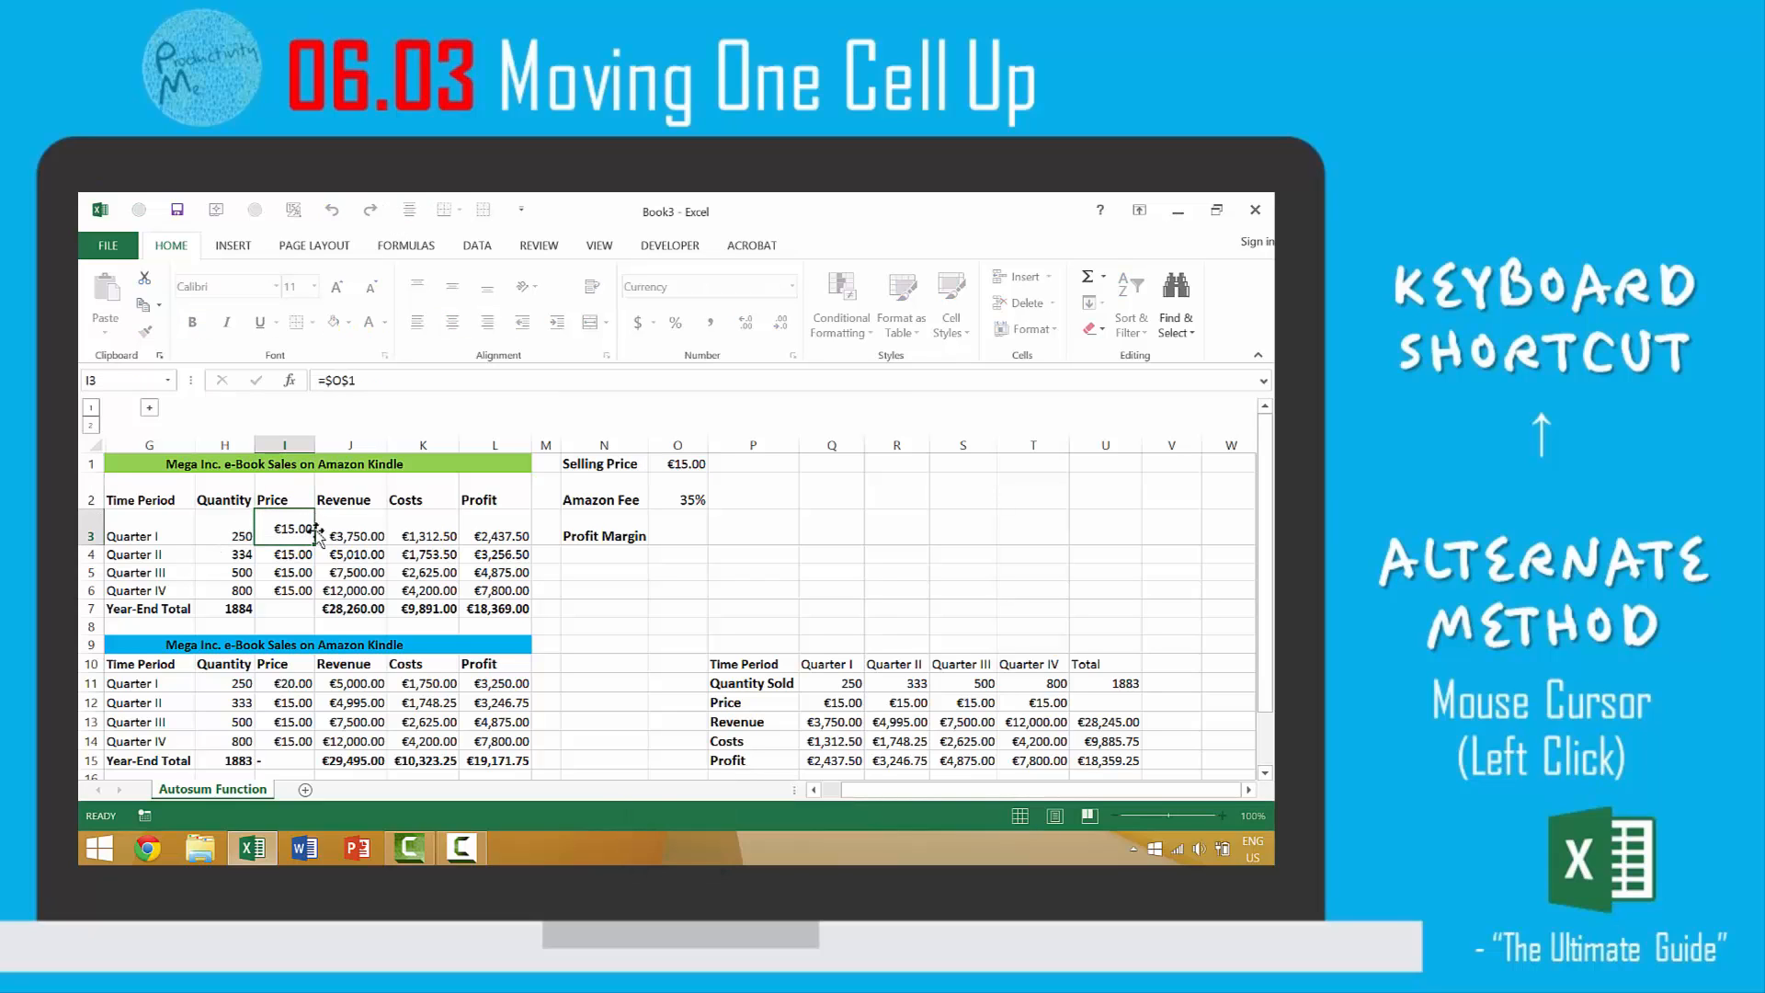
pyautogui.press('Escape')
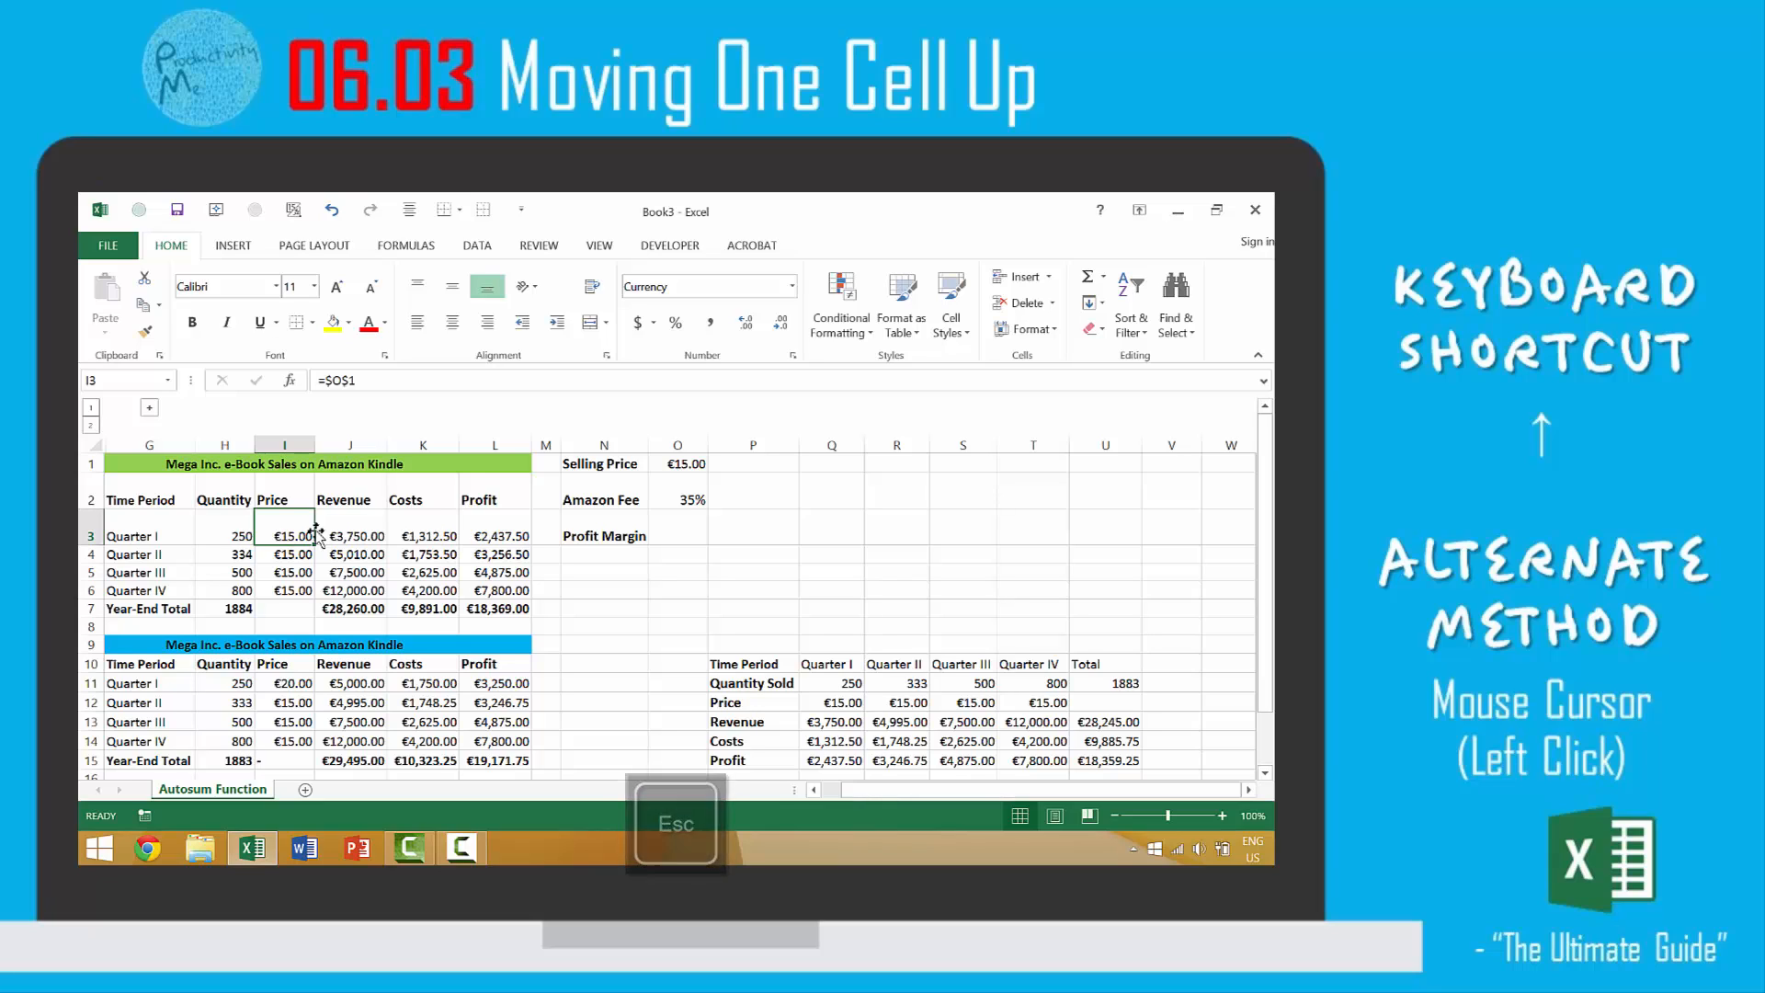
pyautogui.press('Up')
pyautogui.click(317, 532)
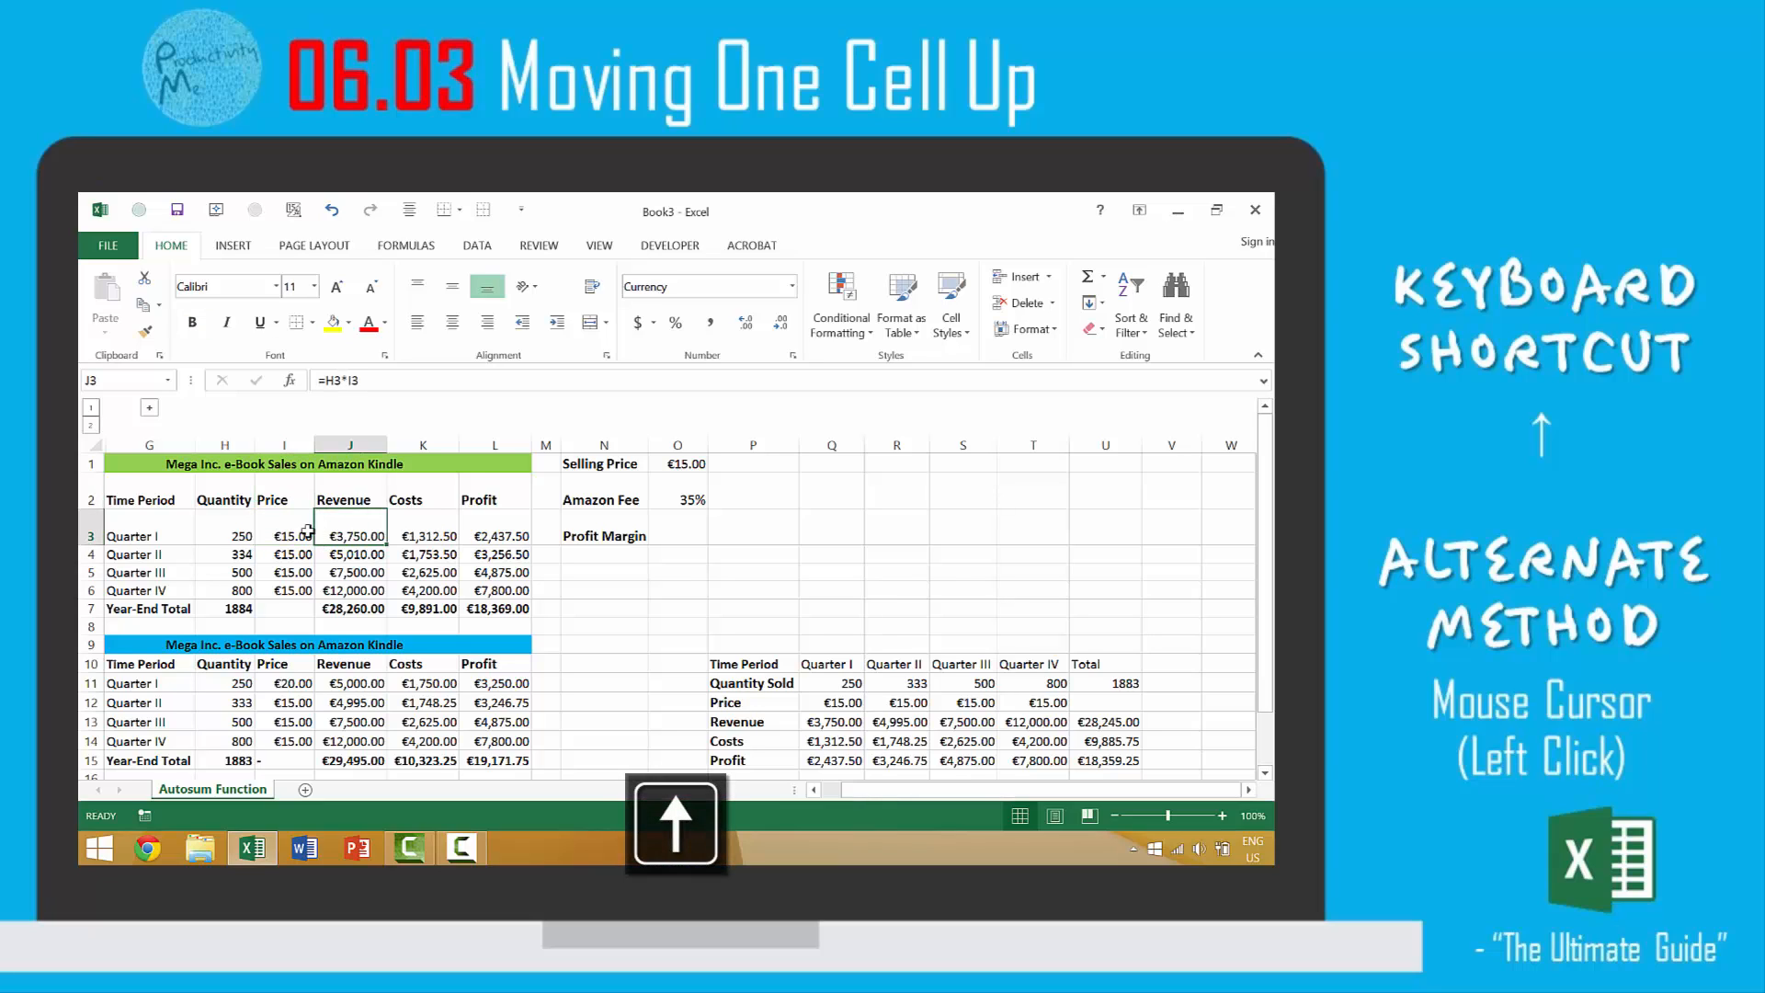
# Change the Quarter I price formula in I3 to =$O$12, finishing on cell I2, and undo that change.
pyautogui.click(298, 531)
pyautogui.click(393, 385)
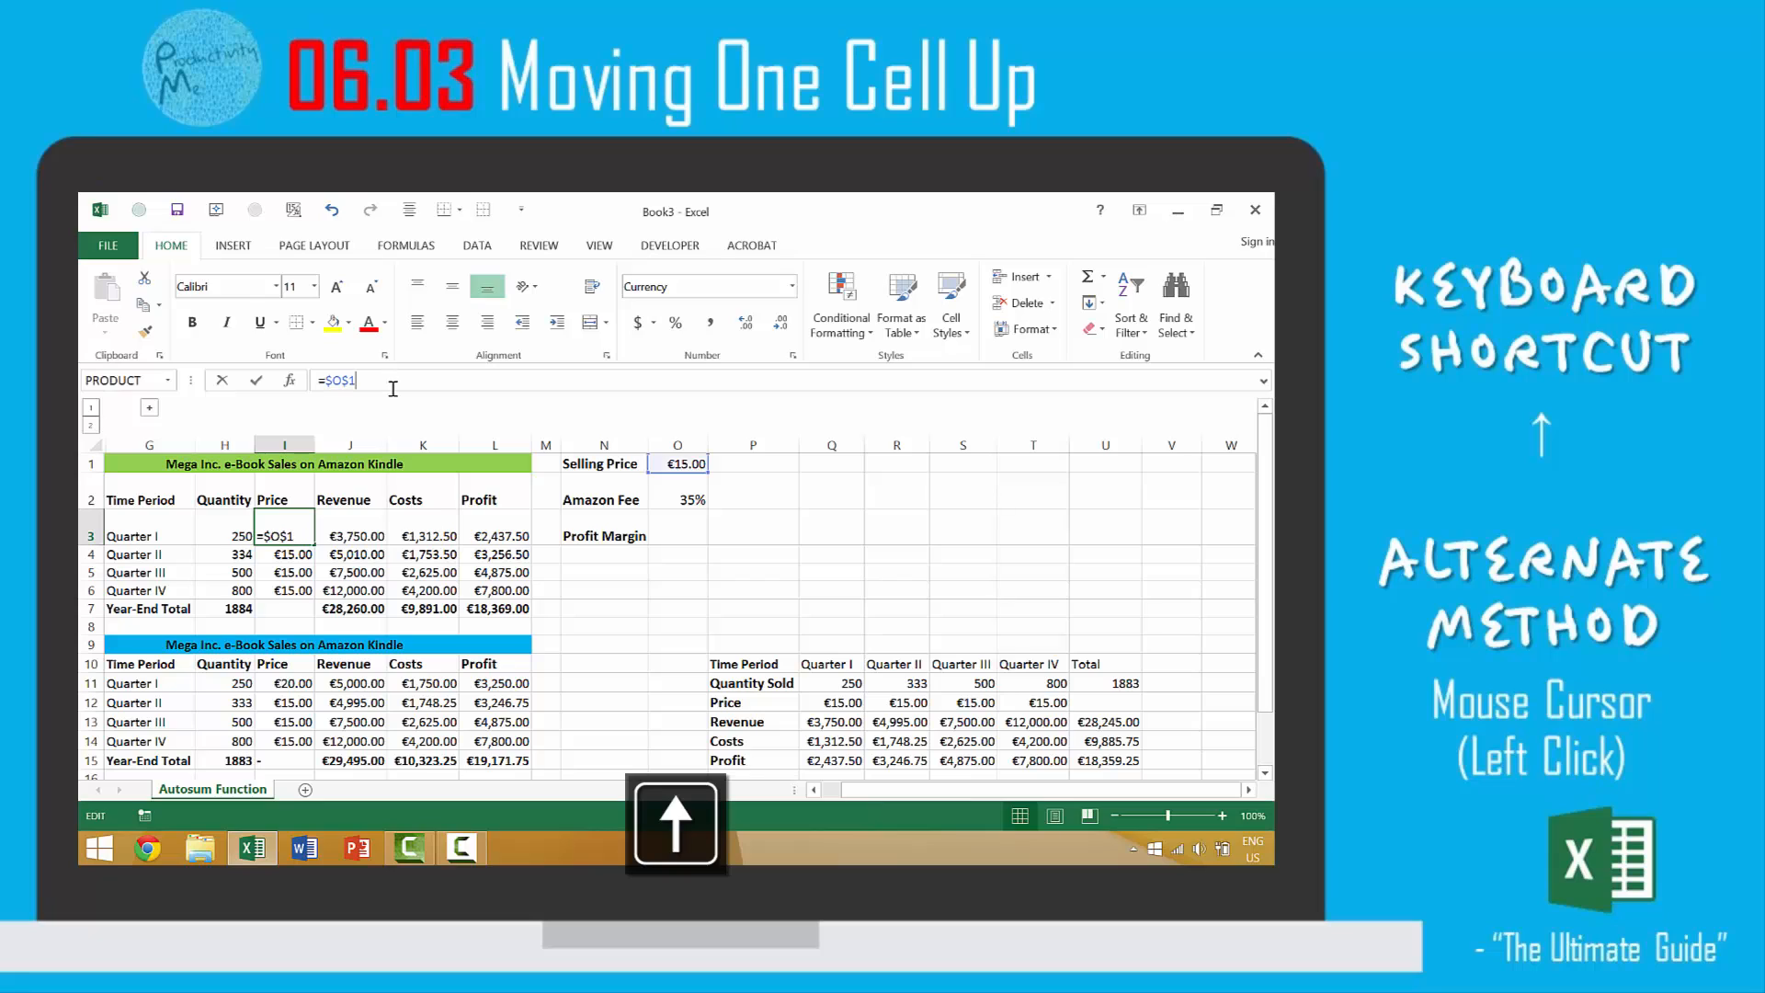
pyautogui.write('2')
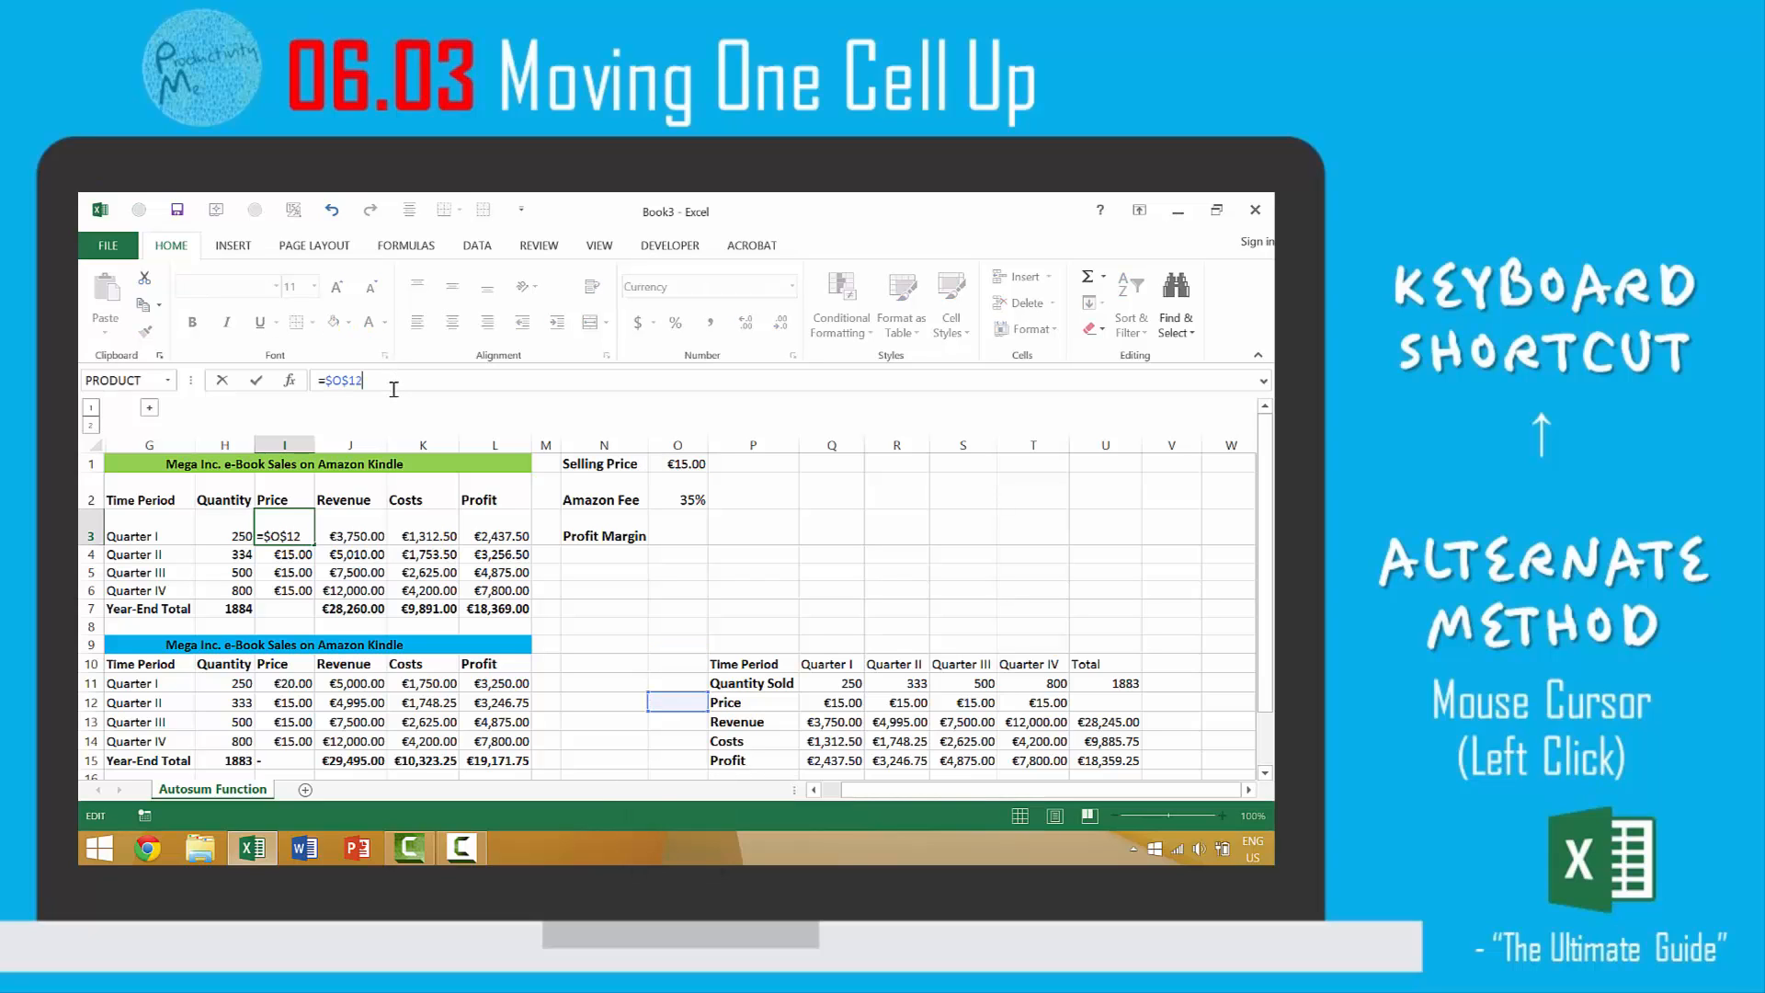
pyautogui.hotkey('ctrl', 'Return')
pyautogui.press('Up')
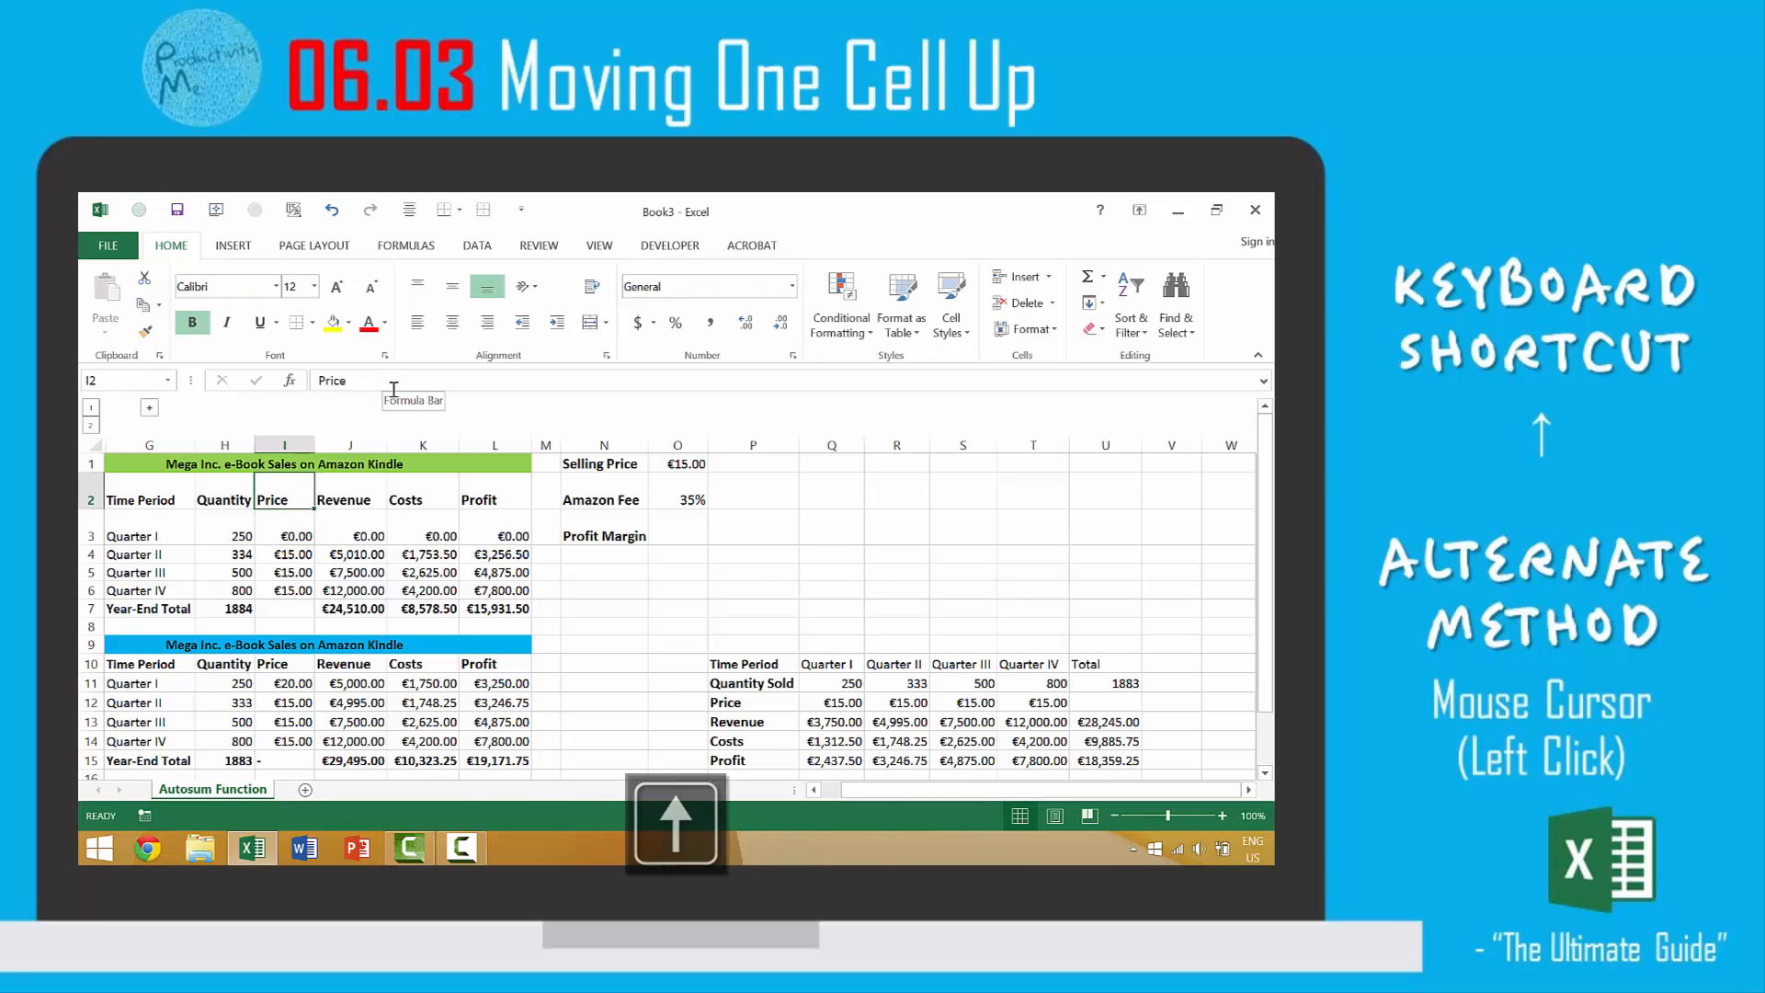
pyautogui.hotkey('ctrl', 'z')
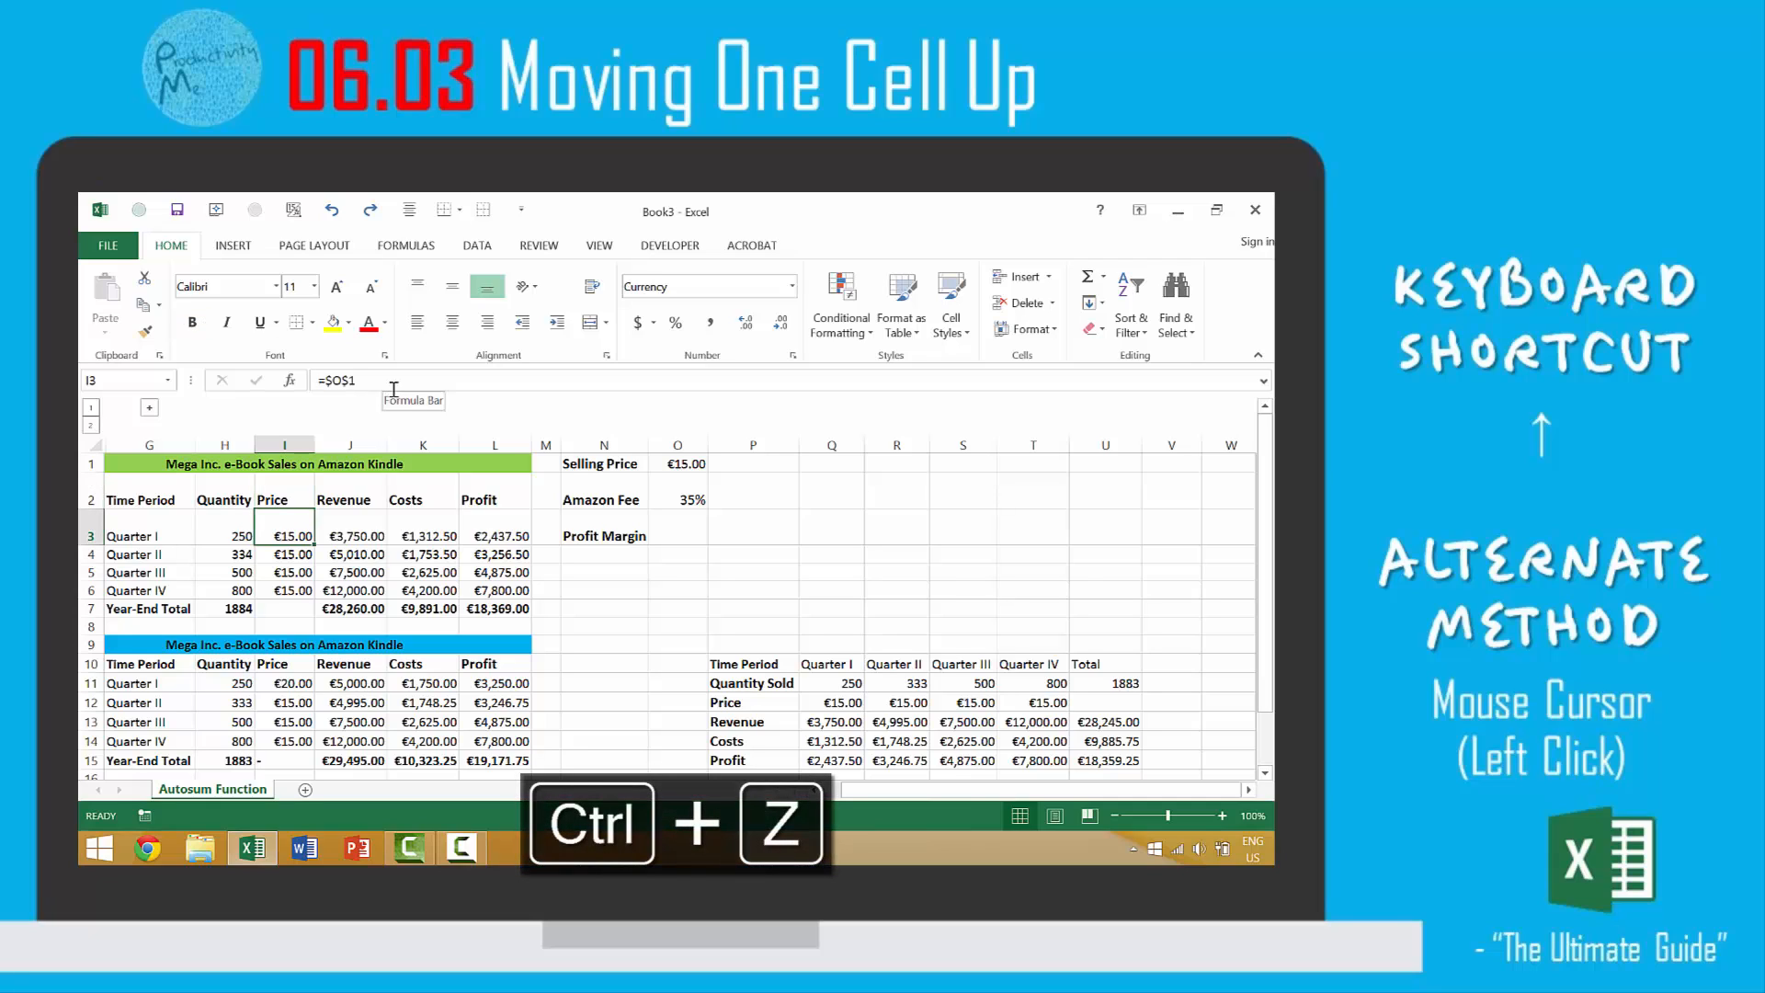
# Change the Quarter I price formula in I3 to =$O$2, finishing on the cell above, then undo it and select the Price header in I2.
pyautogui.click(393, 389)
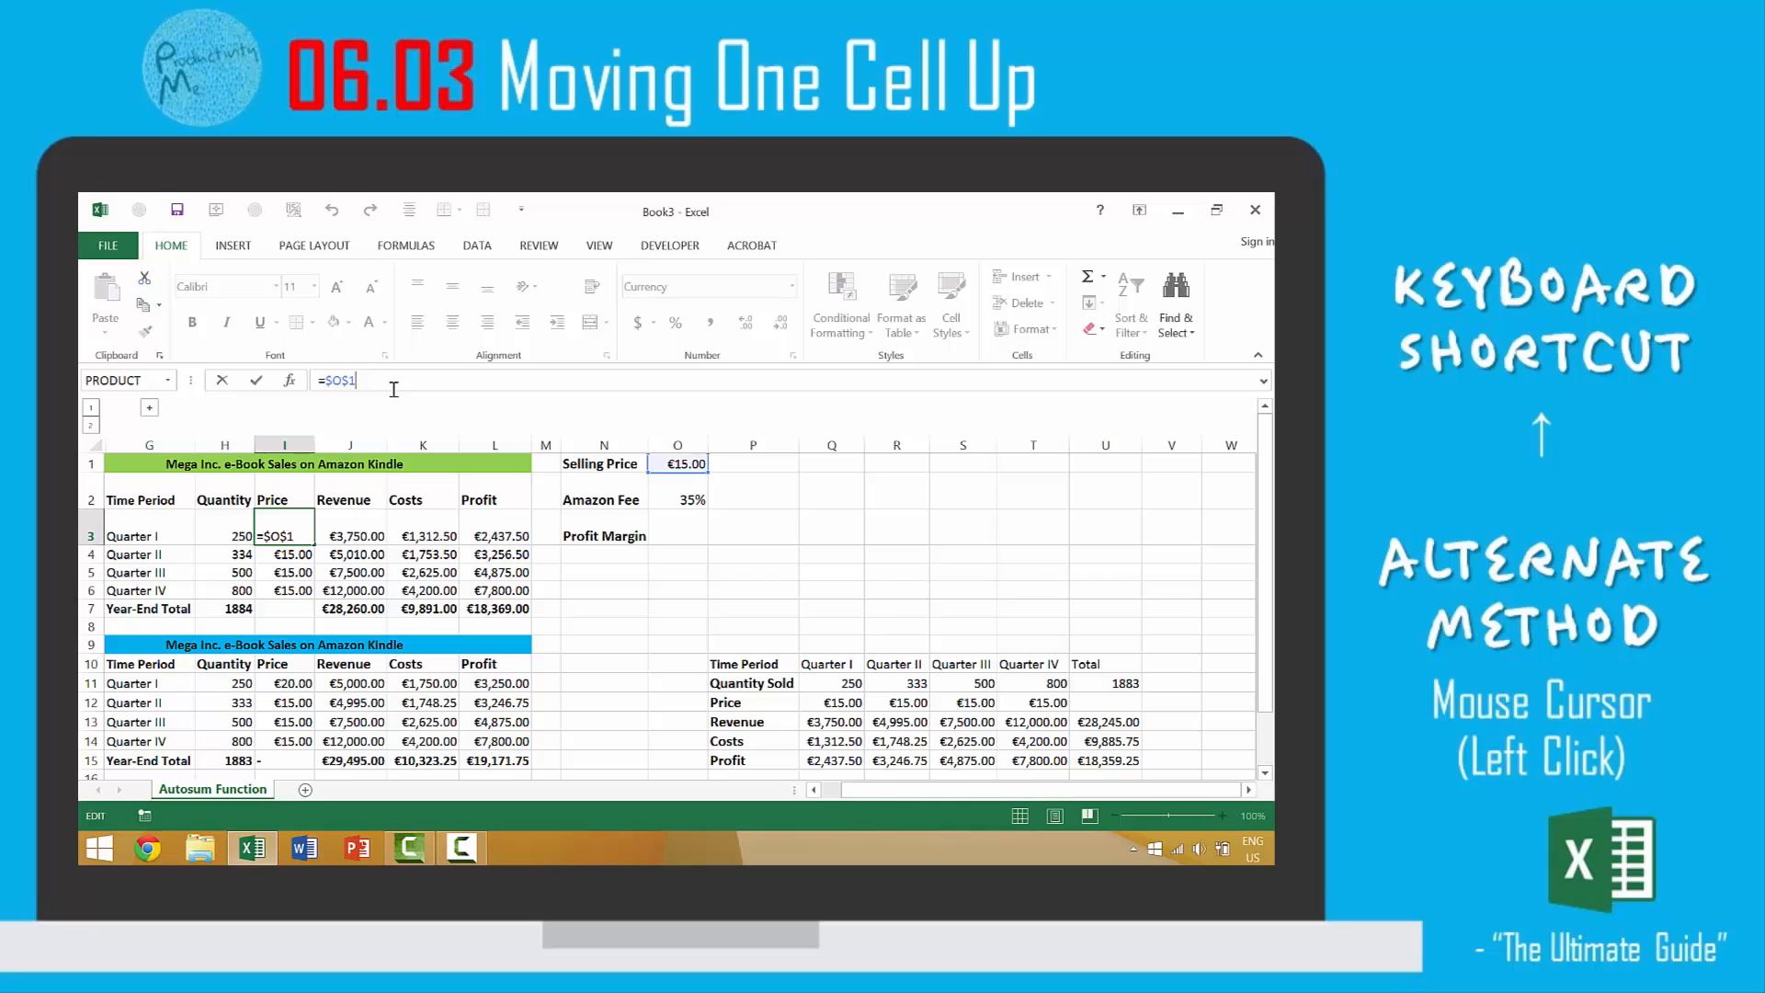
pyautogui.press('BackSpace')
pyautogui.write('2')
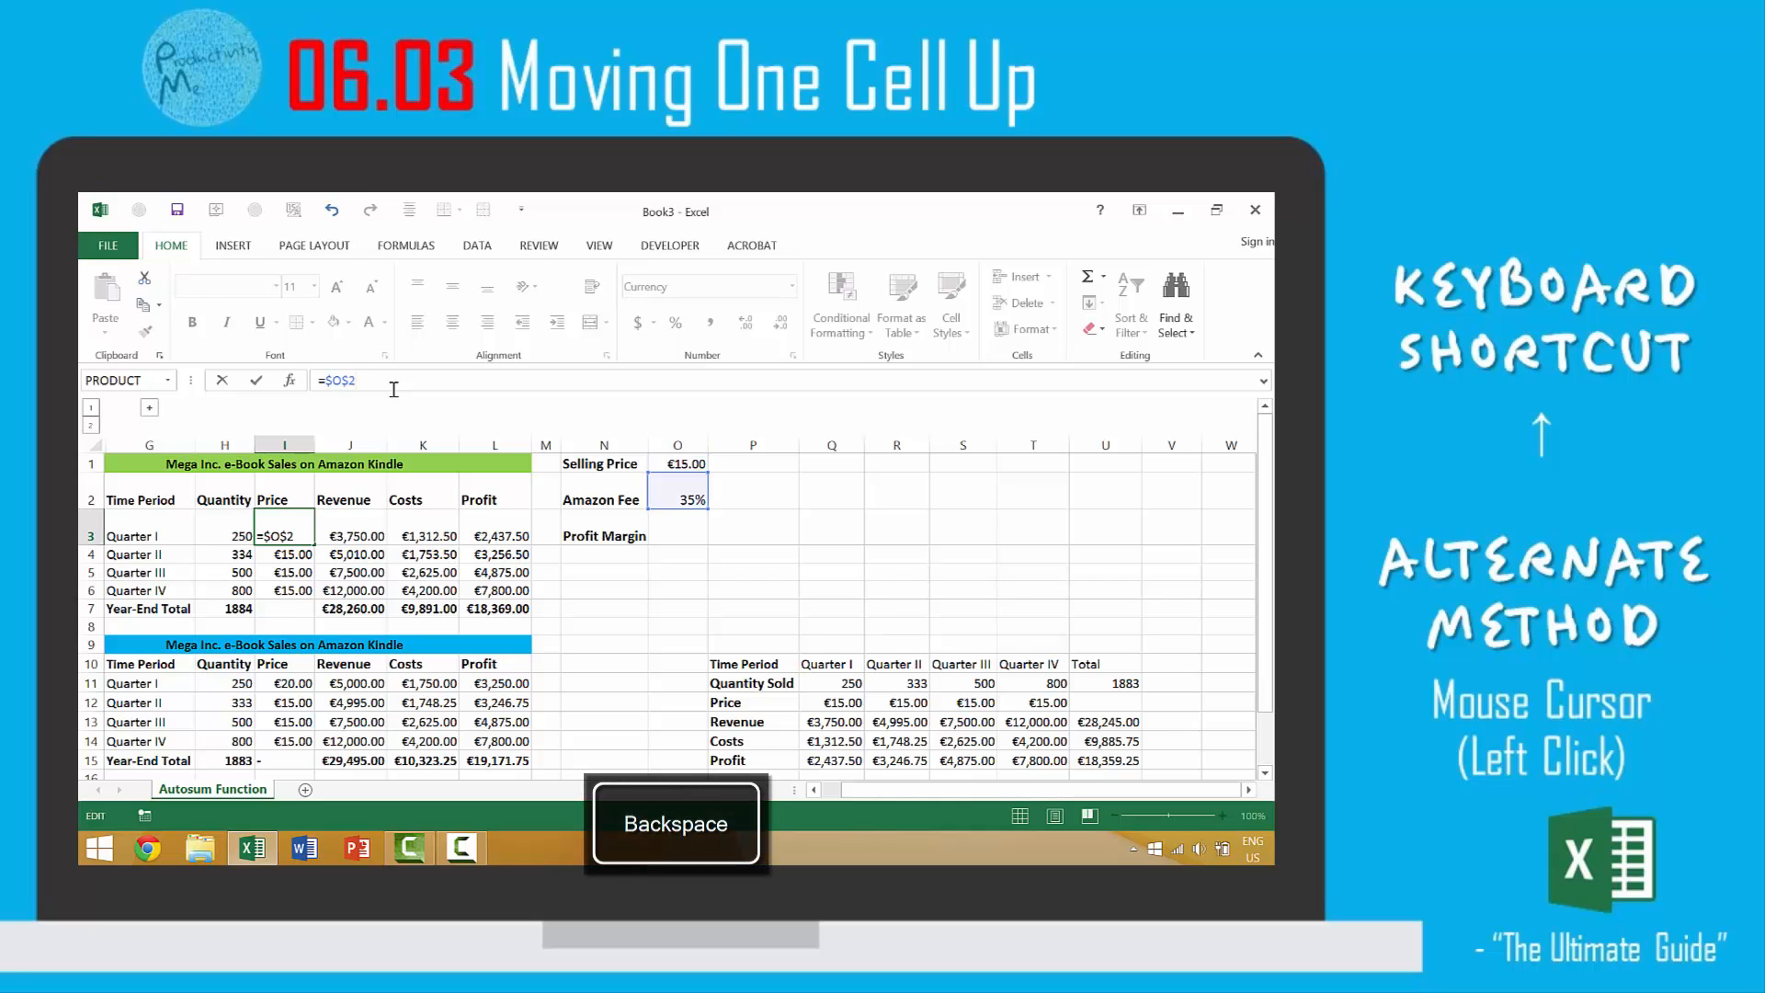
pyautogui.hotkey('shift', 'Return')
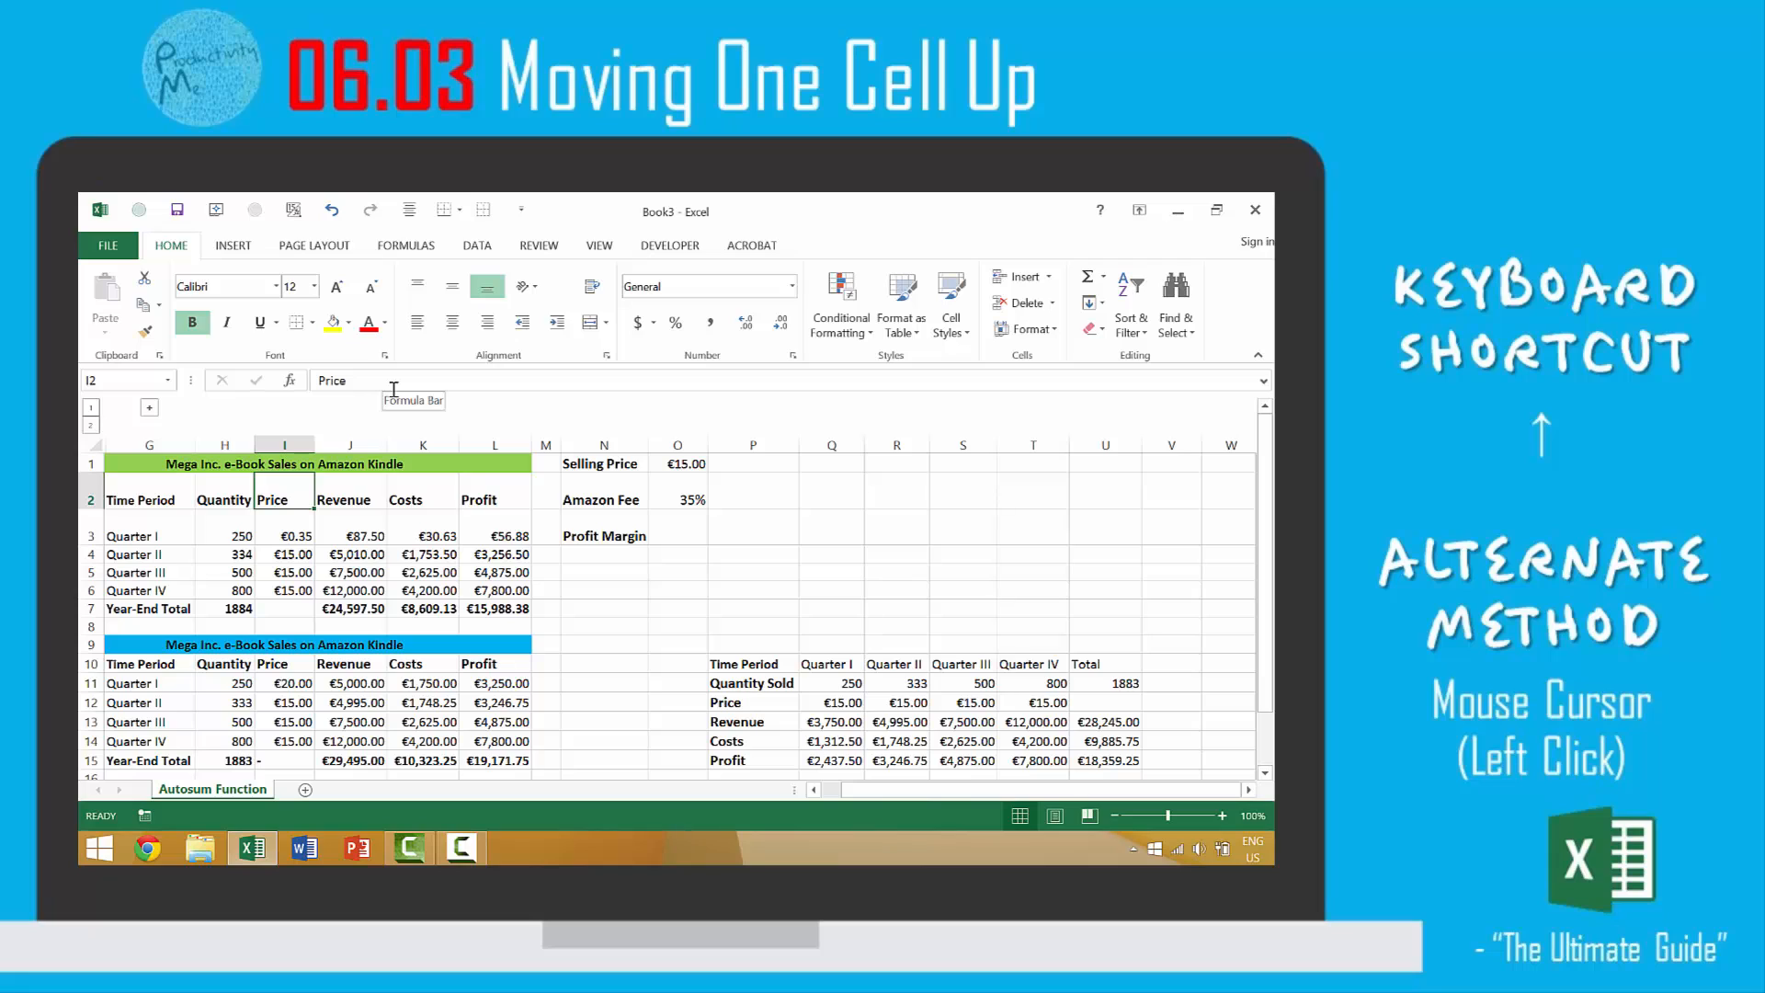
pyautogui.hotkey('ctrl', 'z')
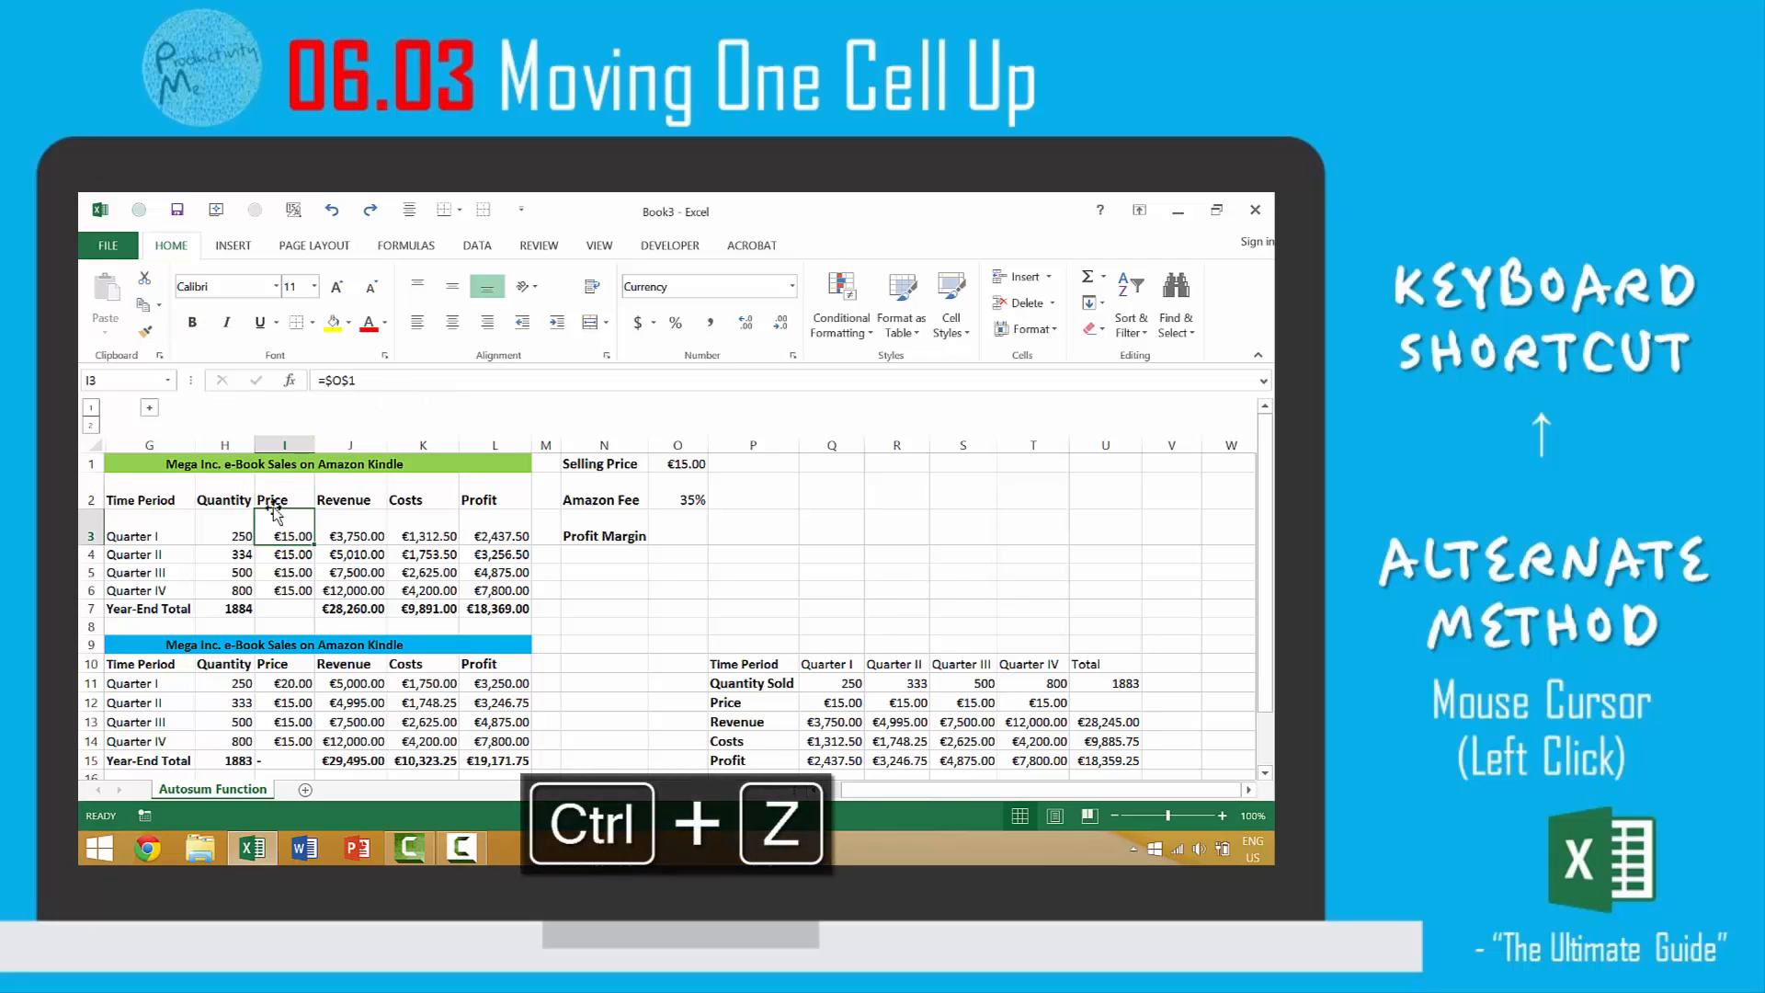
pyautogui.click(304, 496)
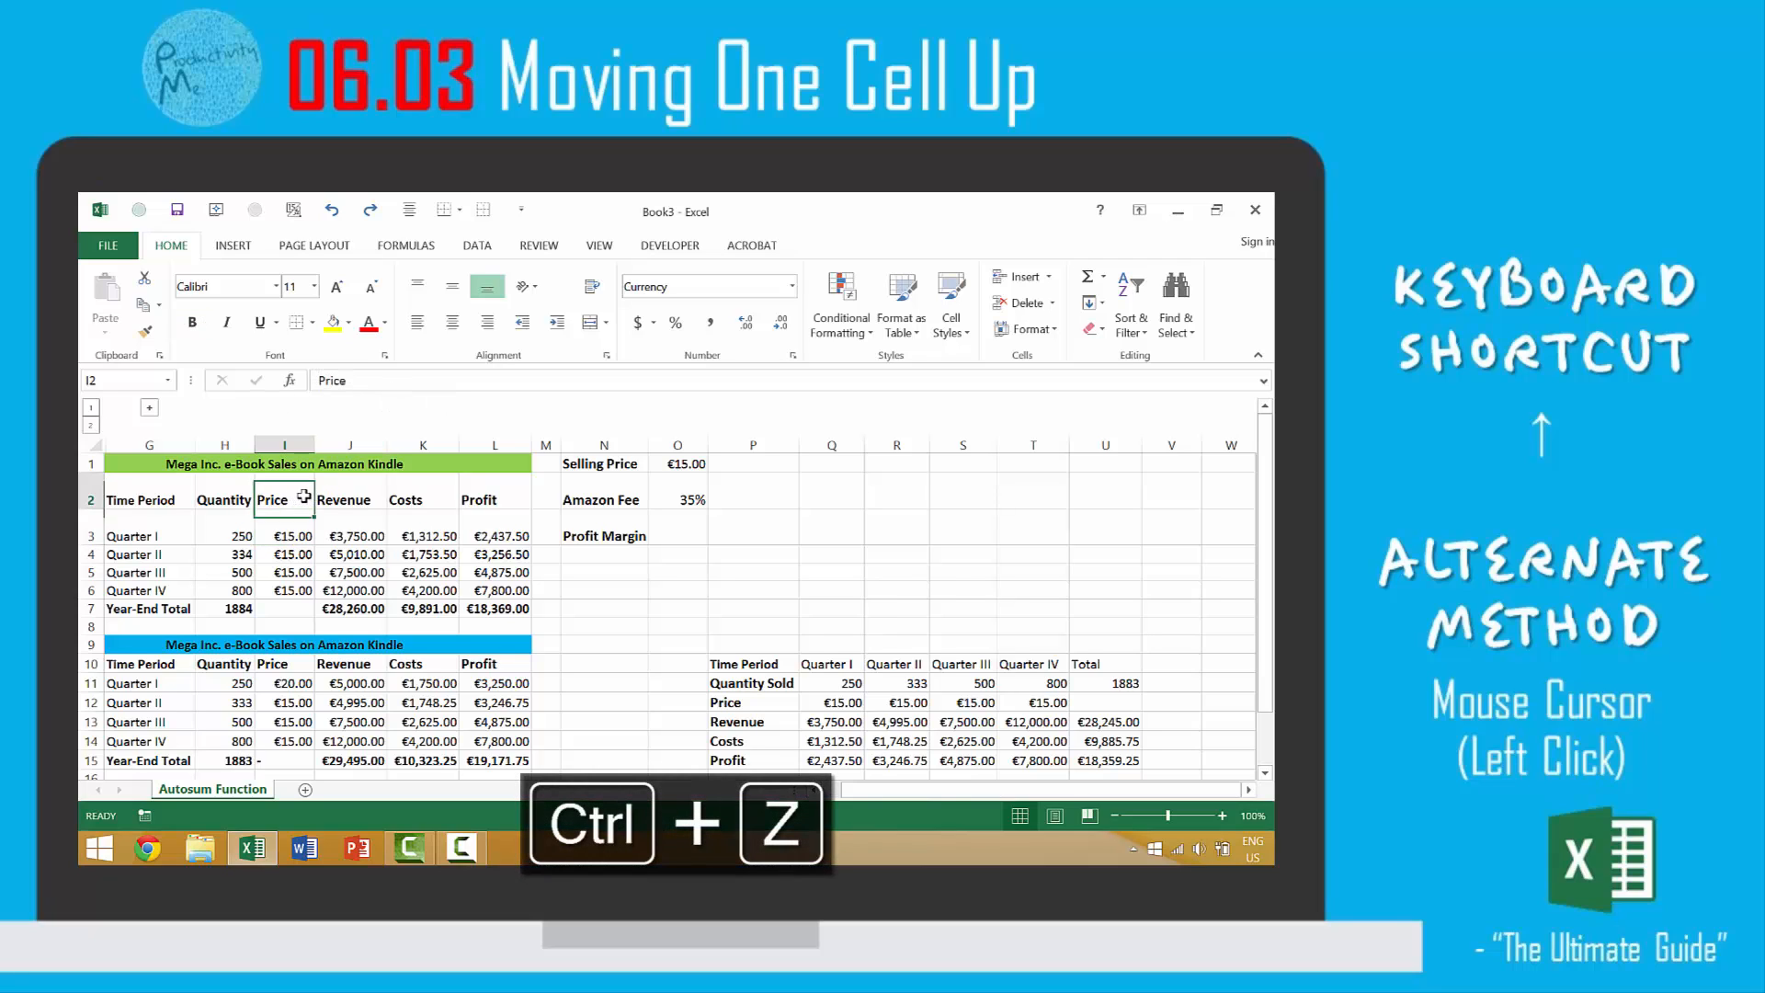